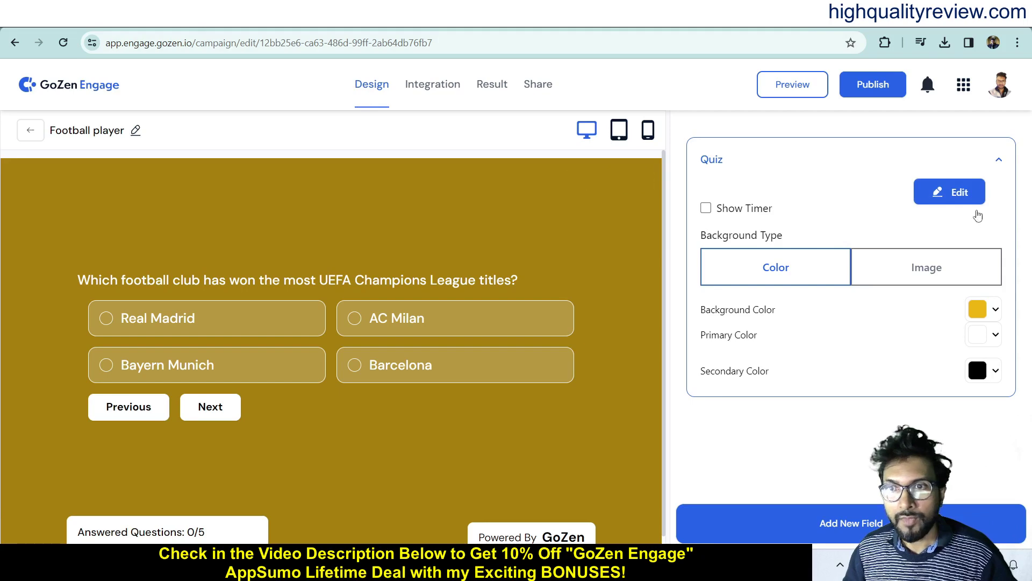
- Open the quiz content editor and review the start screen header and description
{"action": "left_click", "coordinate": [954, 192]}
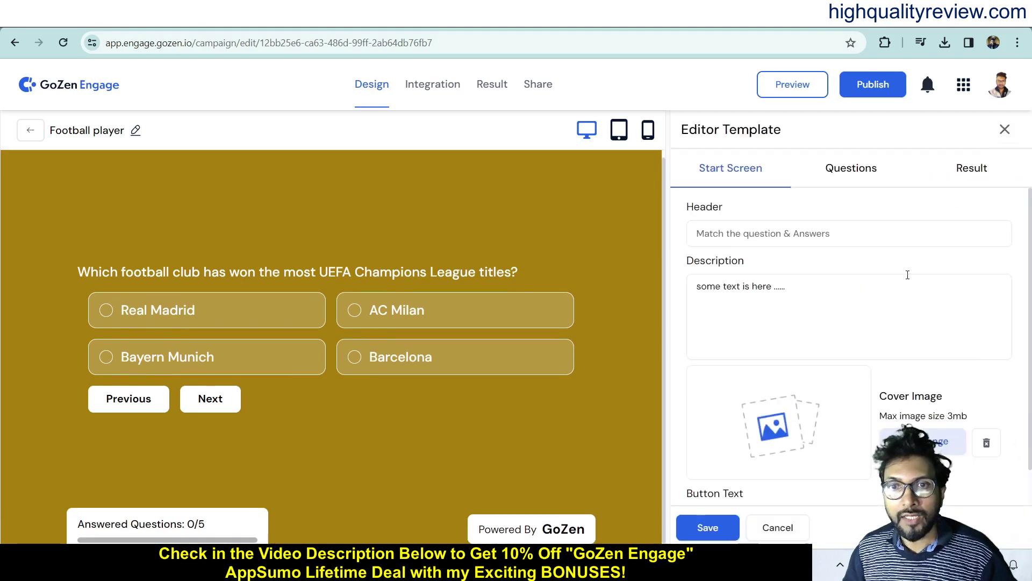
{"action": "left_click", "coordinate": [855, 231]}
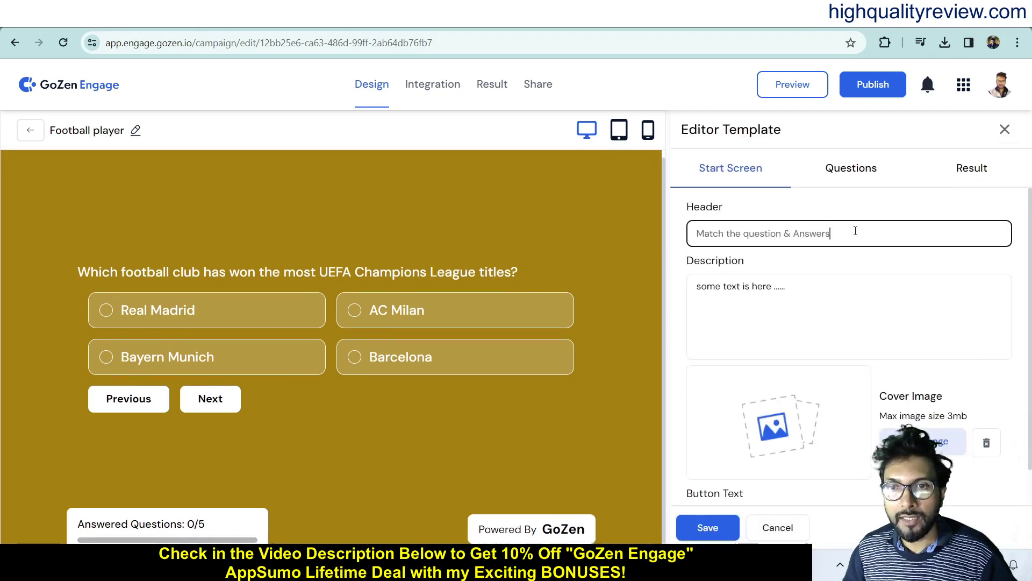
{"action": "left_click", "coordinate": [799, 289]}
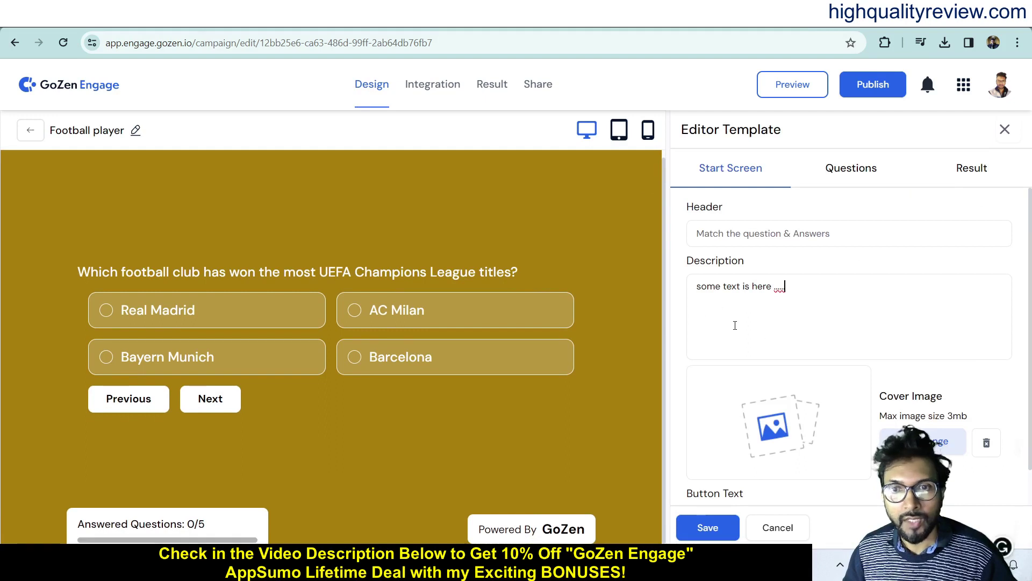
{"action": "scroll", "coordinate": [779, 351], "scroll_direction": "down", "scroll_amount": 1}
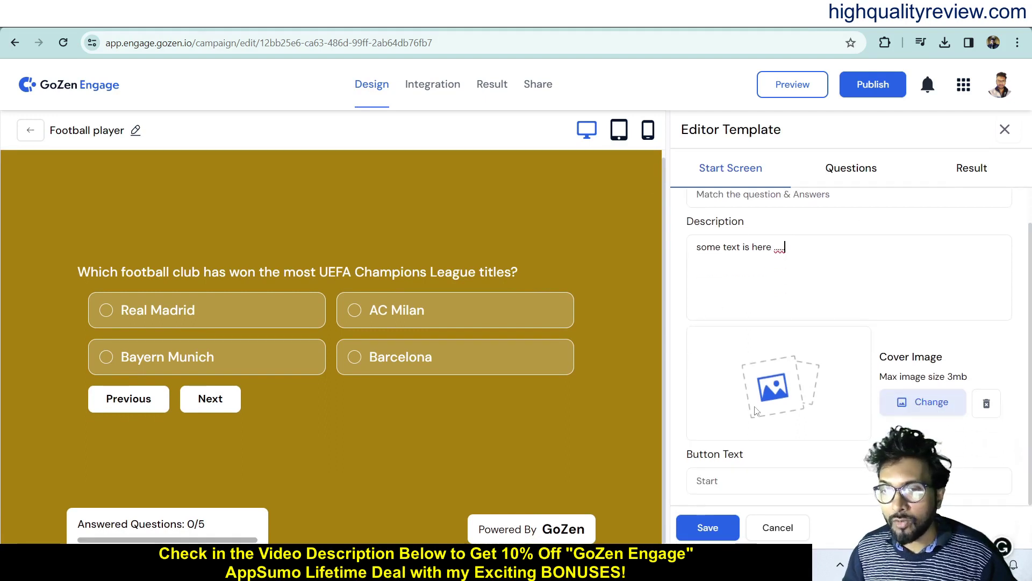
{"action": "scroll", "coordinate": [778, 291], "scroll_direction": "up", "scroll_amount": 1}
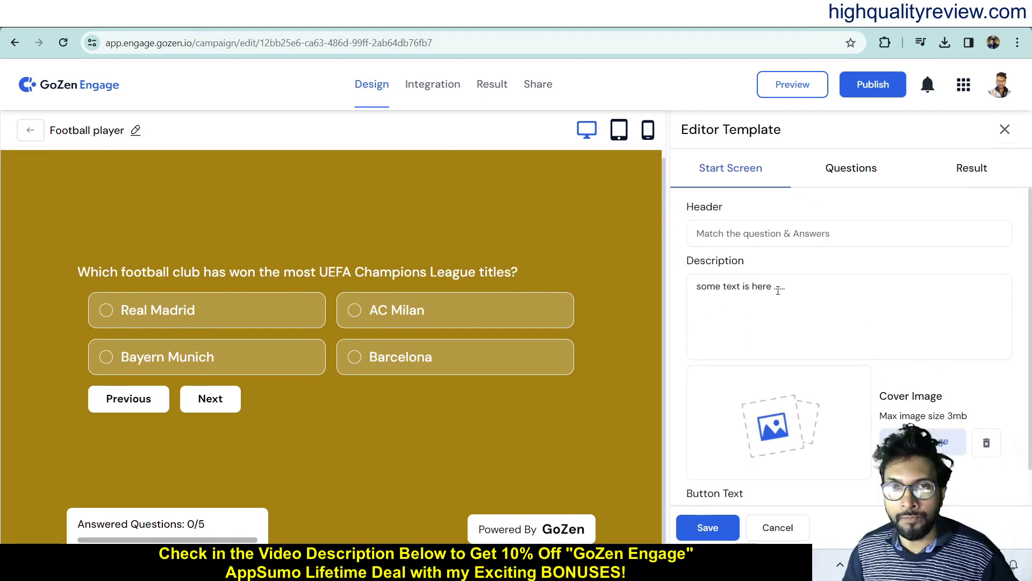
- Look through the quiz questions, switch the preview device size, and bring up Integration
{"action": "left_click", "coordinate": [851, 171]}
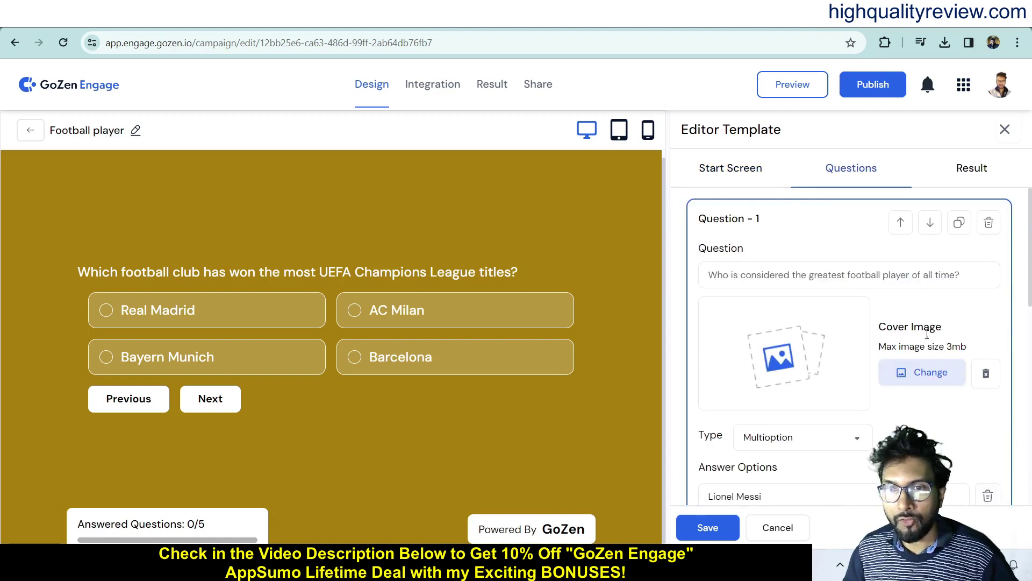
{"action": "scroll", "coordinate": [868, 389], "scroll_direction": "down", "scroll_amount": 4}
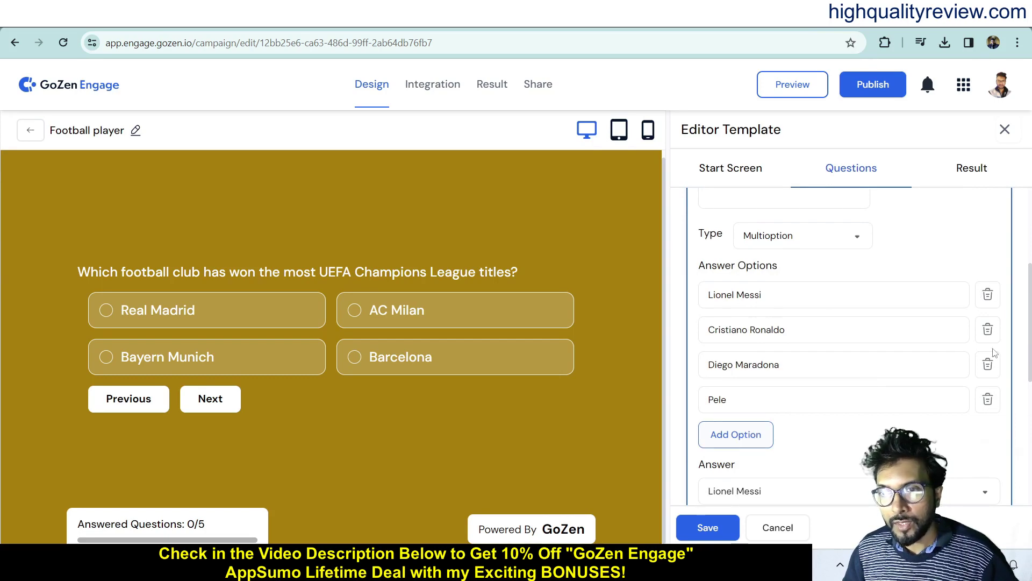
{"action": "scroll", "coordinate": [847, 412], "scroll_direction": "down", "scroll_amount": 5}
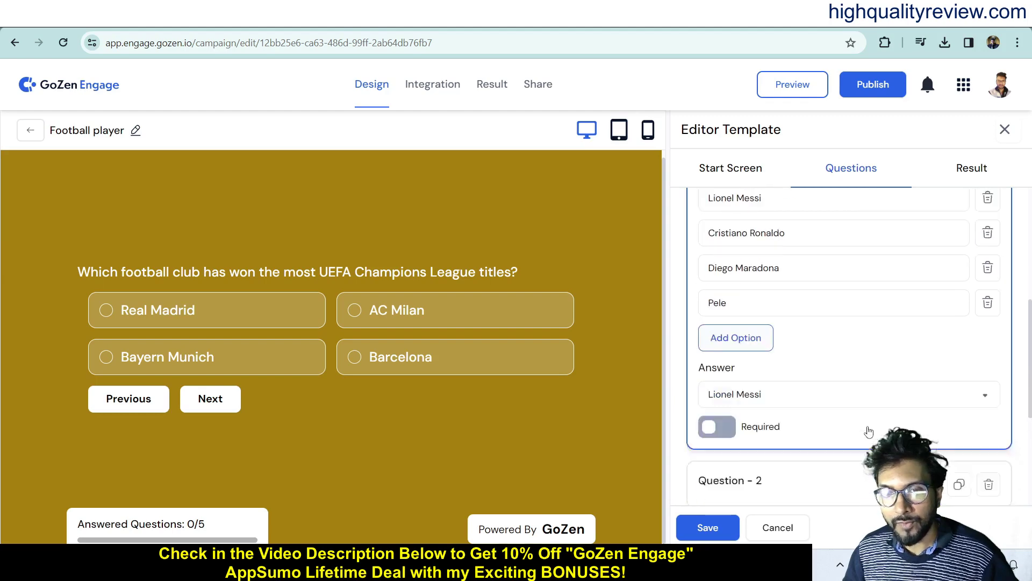
{"action": "left_click", "coordinate": [810, 321]}
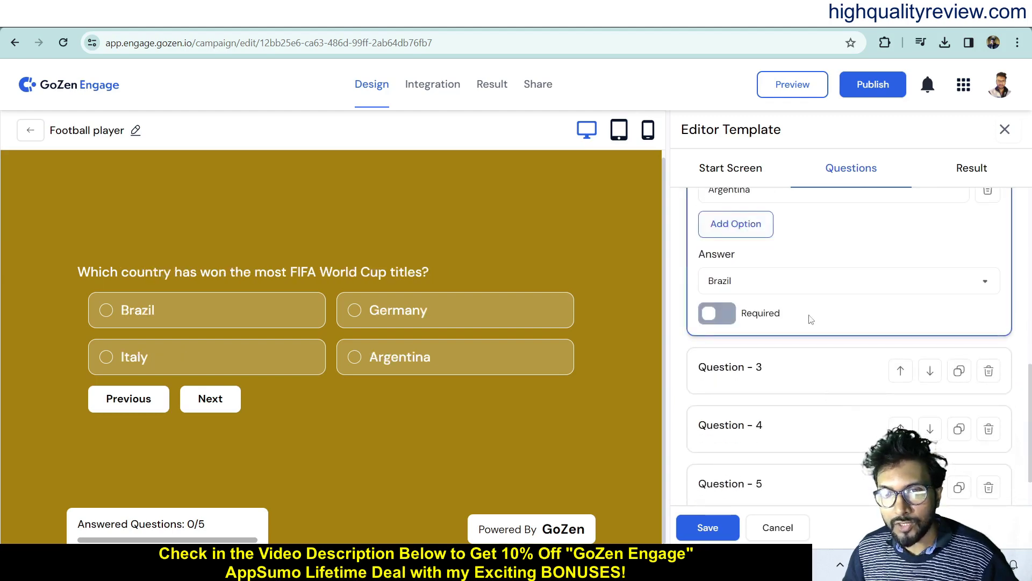
{"action": "scroll", "coordinate": [809, 321], "scroll_direction": "up", "scroll_amount": 5}
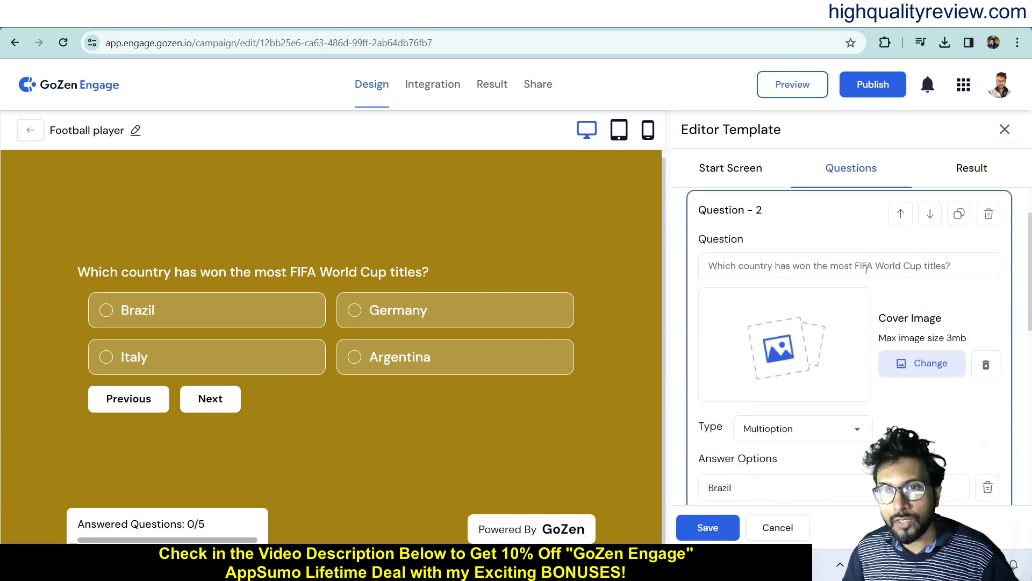
{"action": "scroll", "coordinate": [943, 329], "scroll_direction": "down", "scroll_amount": 4}
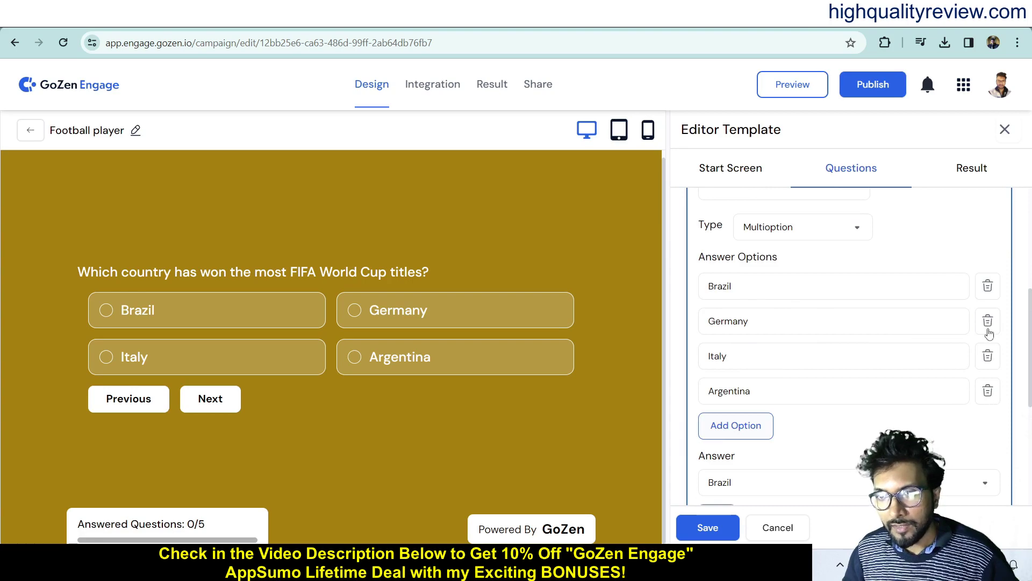
{"action": "scroll", "coordinate": [819, 432], "scroll_direction": "down", "scroll_amount": 3}
{"action": "scroll", "coordinate": [821, 433], "scroll_direction": "up", "scroll_amount": 7}
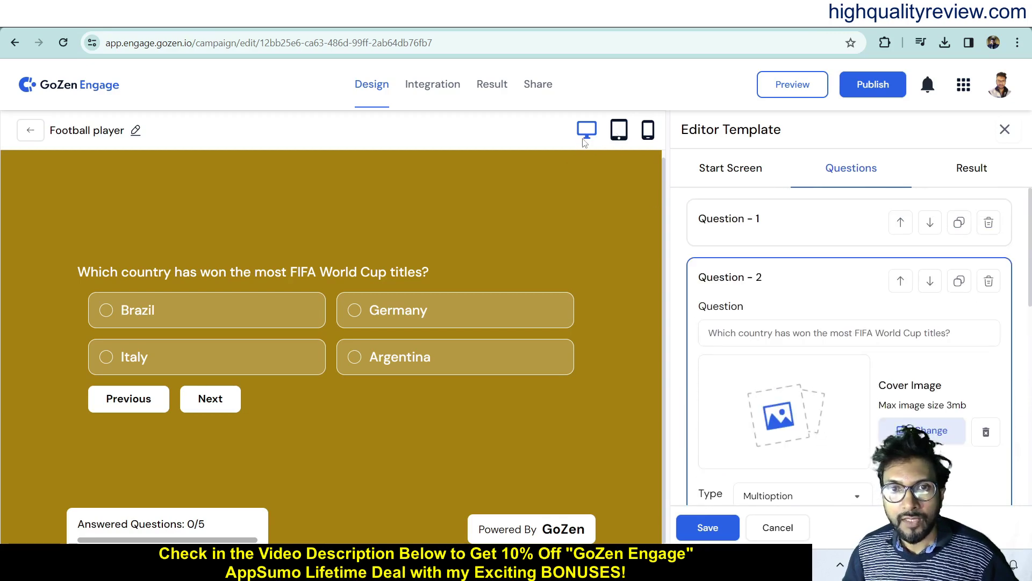
{"action": "left_click", "coordinate": [618, 135]}
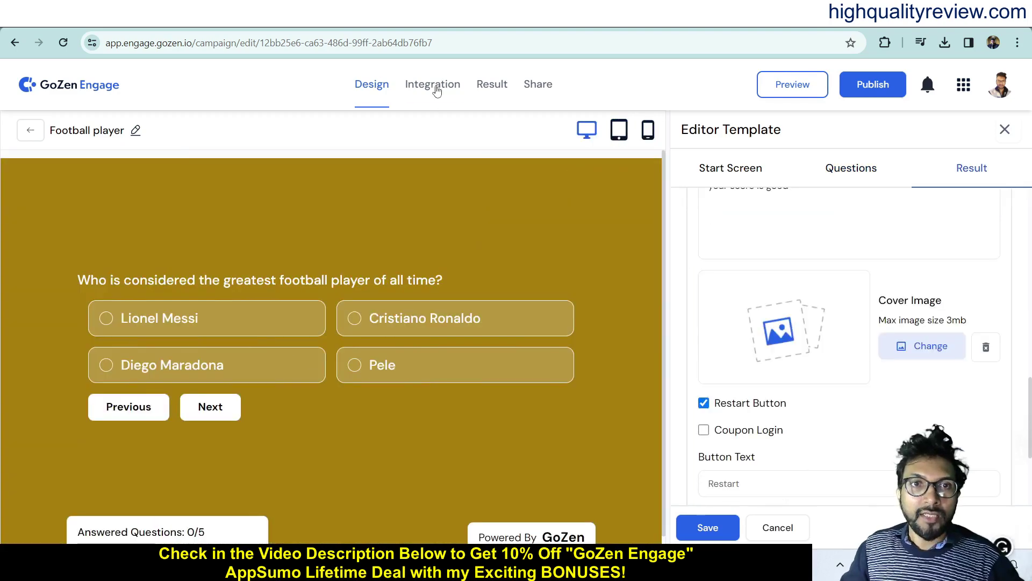
{"action": "left_click", "coordinate": [434, 87]}
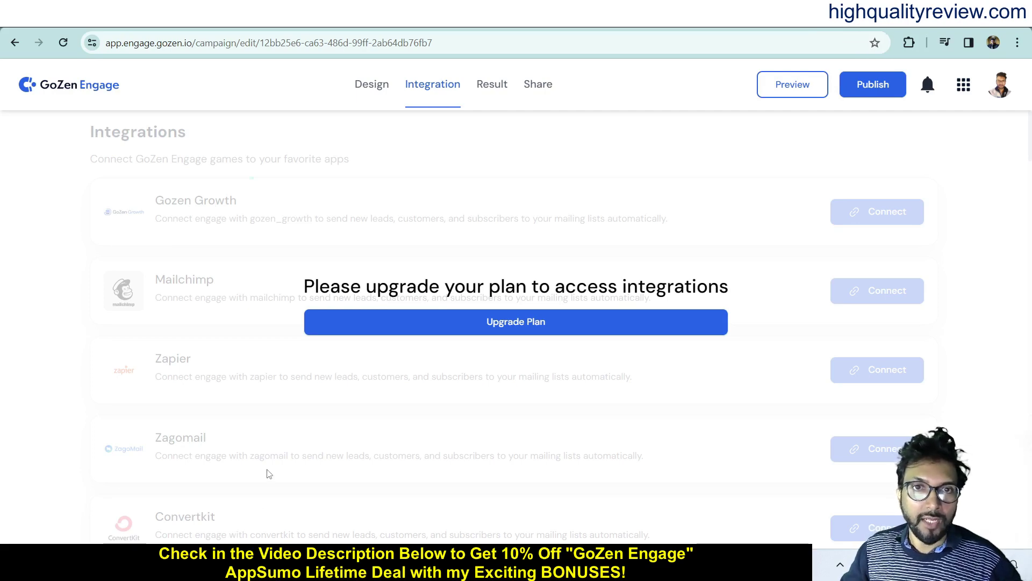
- Publish the campaign from the Share page and copy its share link into a new tab
{"action": "left_click", "coordinate": [490, 89]}
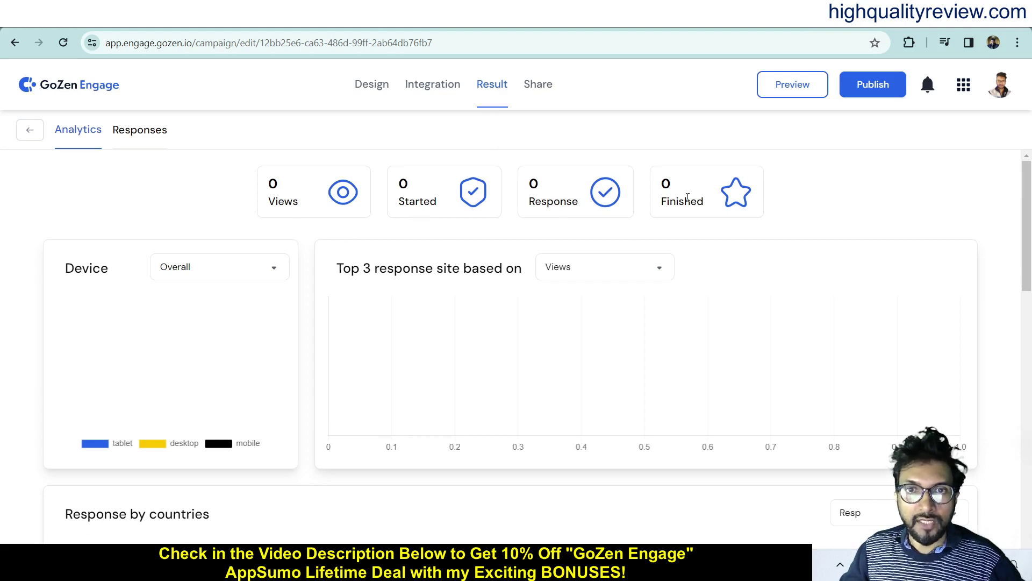
{"action": "left_click", "coordinate": [538, 85]}
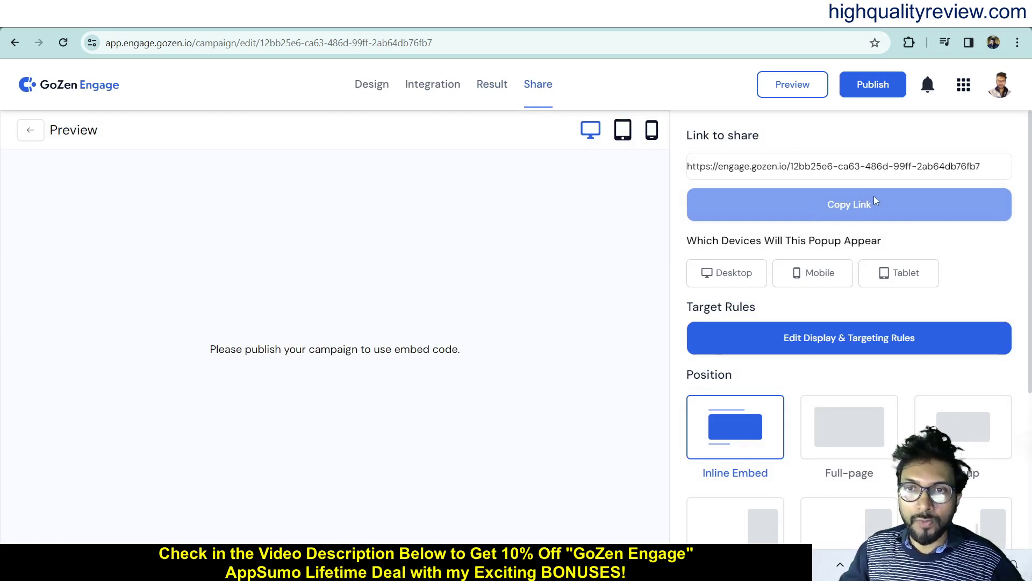
{"action": "left_click", "coordinate": [874, 83]}
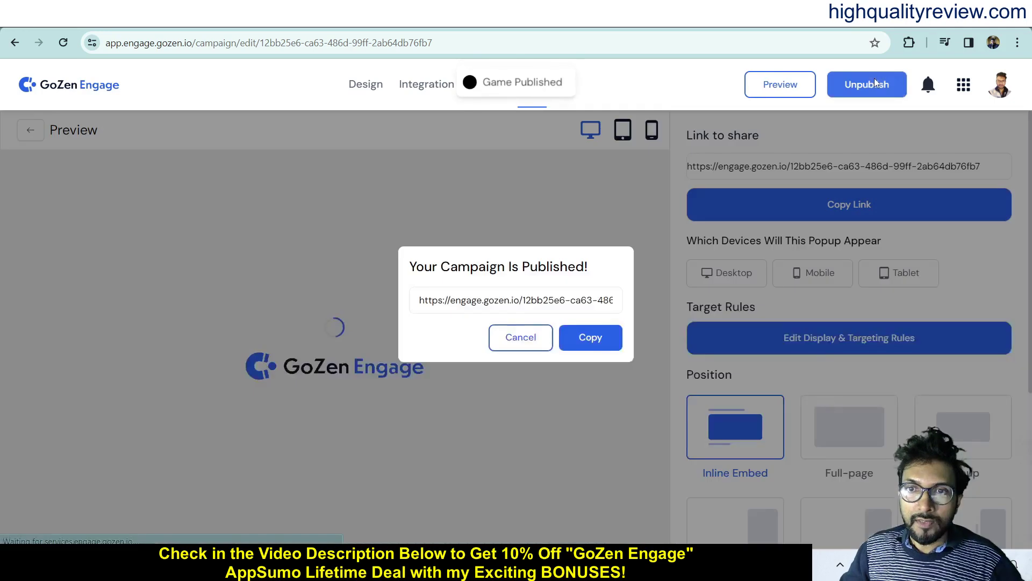
{"action": "left_click", "coordinate": [597, 339]}
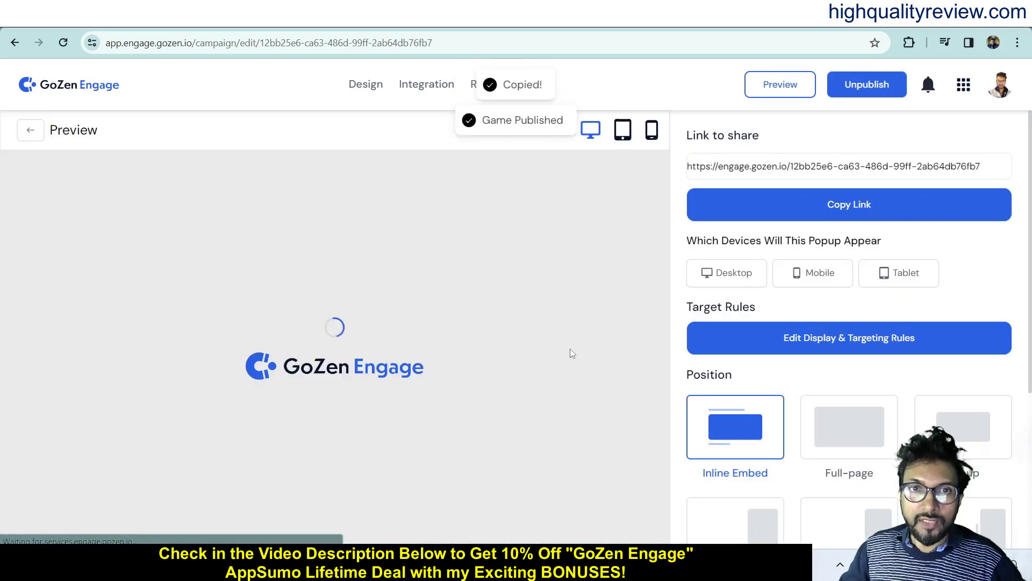
{"action": "key", "text": "ctrl+t"}
- Load the copied quiz link in the browser and start the live quiz
{"action": "key", "text": "ctrl+v"}
{"action": "key", "text": "Return"}
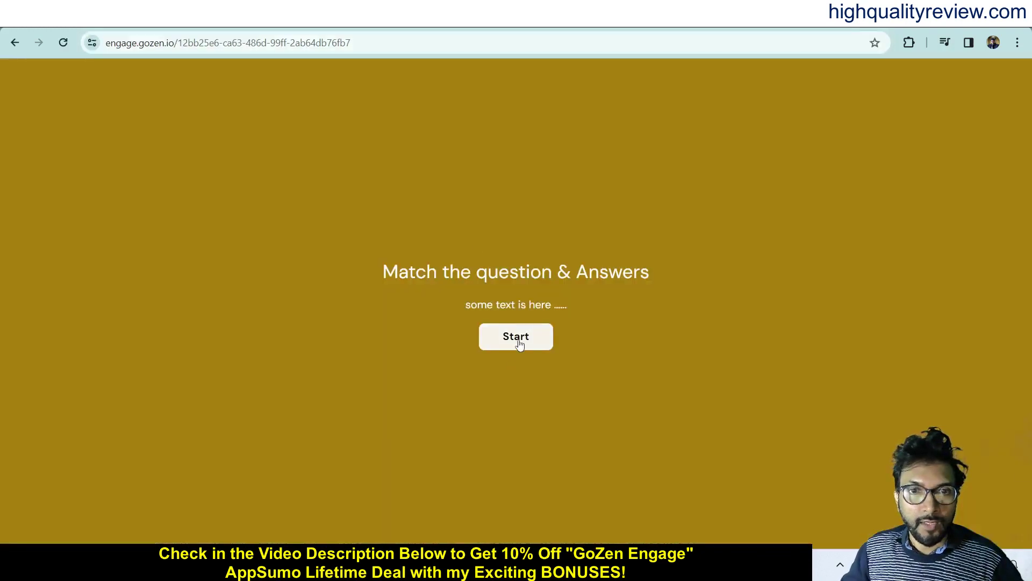
{"action": "left_click", "coordinate": [519, 342]}
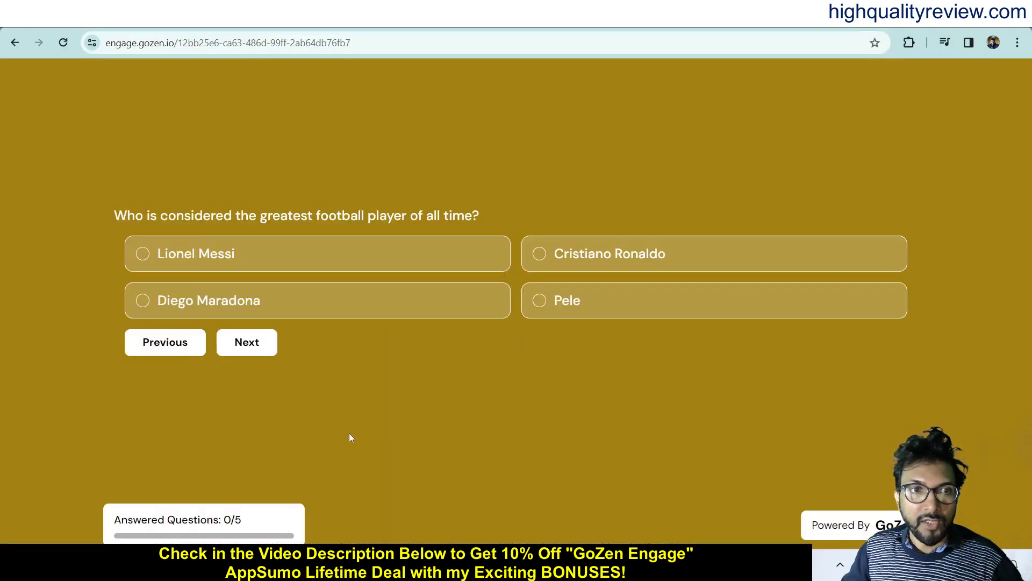
- Answer Lionel Messi, Brazil, Real Madrid, Miroslav Klose and Yes, view the result, then close the tab
{"action": "left_click", "coordinate": [171, 251]}
{"action": "left_click", "coordinate": [254, 349]}
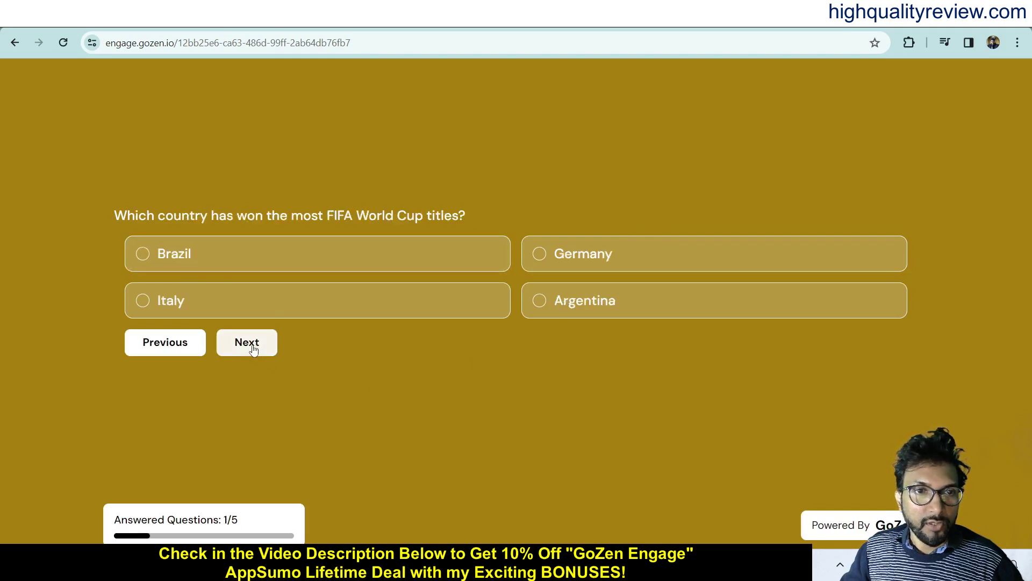
{"action": "left_click", "coordinate": [194, 258]}
{"action": "left_click", "coordinate": [247, 346]}
{"action": "left_click", "coordinate": [318, 260]}
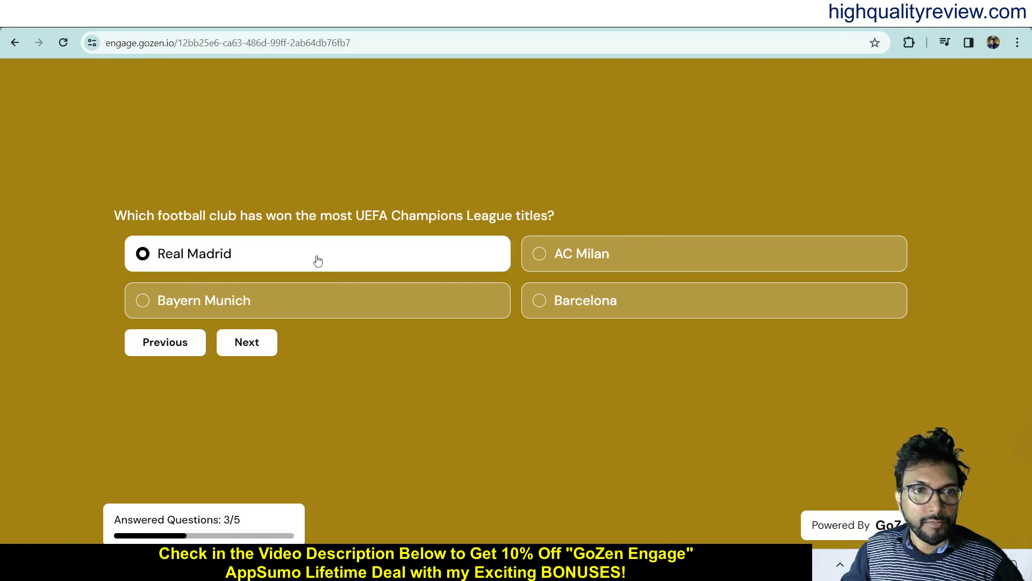
{"action": "left_click", "coordinate": [247, 346]}
{"action": "left_click", "coordinate": [258, 266]}
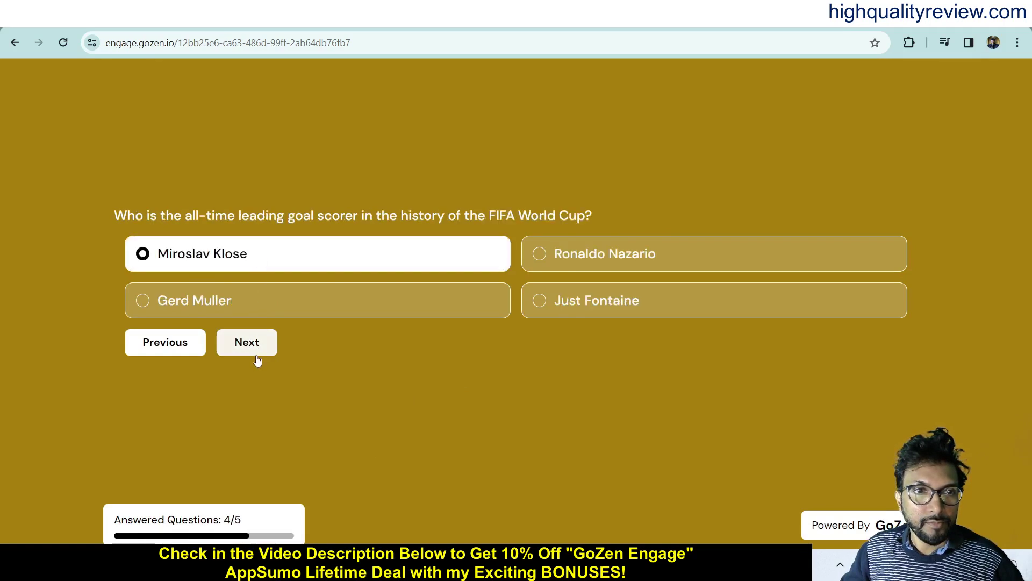
{"action": "left_click", "coordinate": [257, 353]}
{"action": "left_click", "coordinate": [347, 285]}
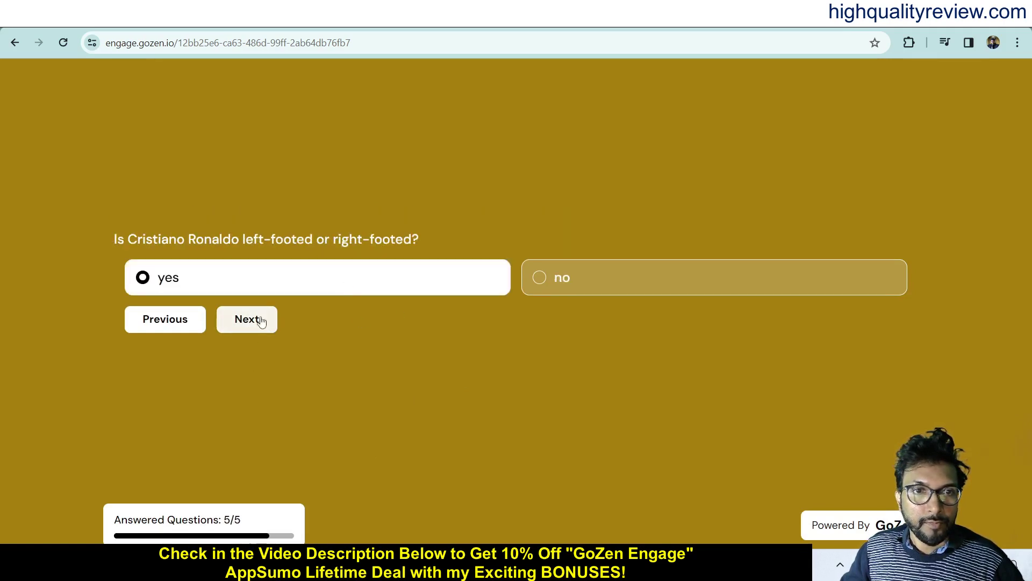
{"action": "left_click", "coordinate": [271, 320]}
{"action": "left_click", "coordinate": [788, 26]}
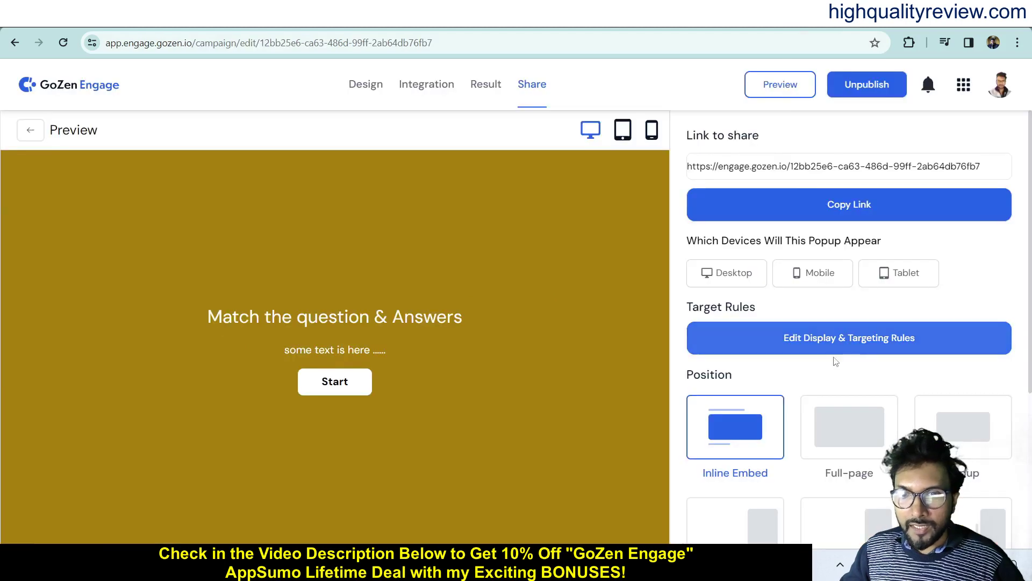
- Generate the inline embed code for domain eyepoppinginteriors.com, then close the code window
{"action": "scroll", "coordinate": [838, 344], "scroll_direction": "down", "scroll_amount": 3}
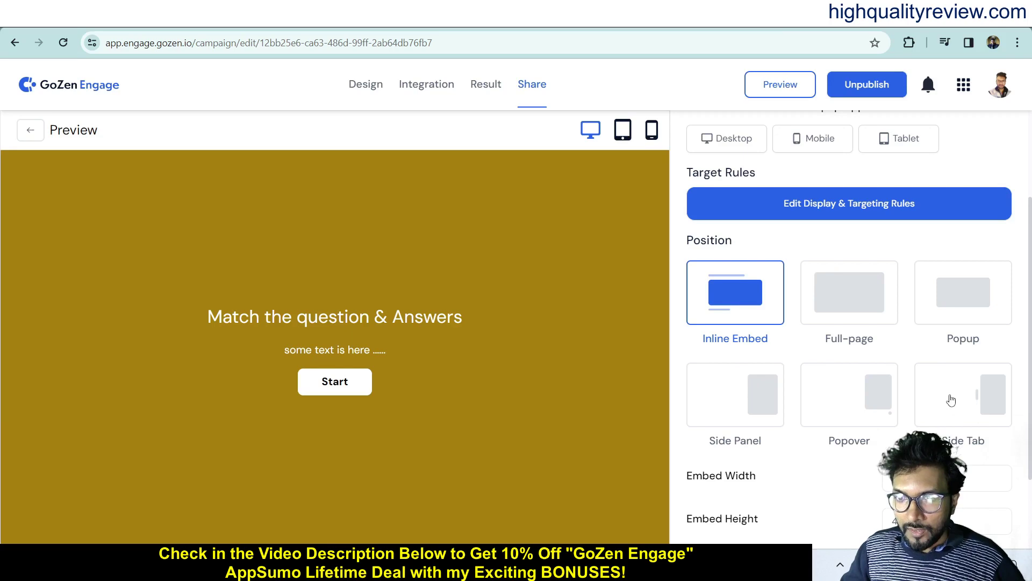
{"action": "scroll", "coordinate": [968, 409], "scroll_direction": "down", "scroll_amount": 2}
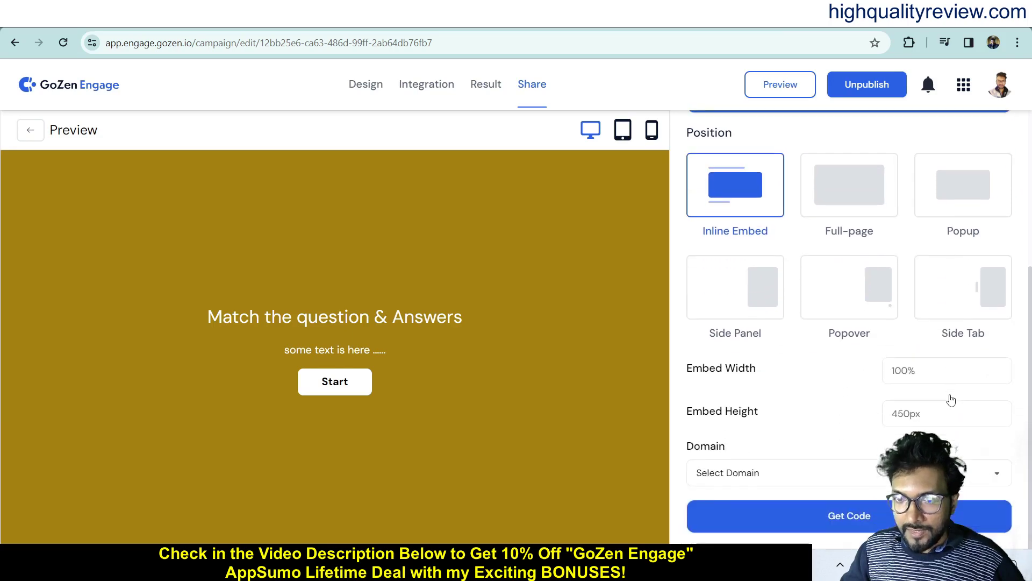
{"action": "left_click", "coordinate": [776, 475]}
{"action": "left_click", "coordinate": [751, 528]}
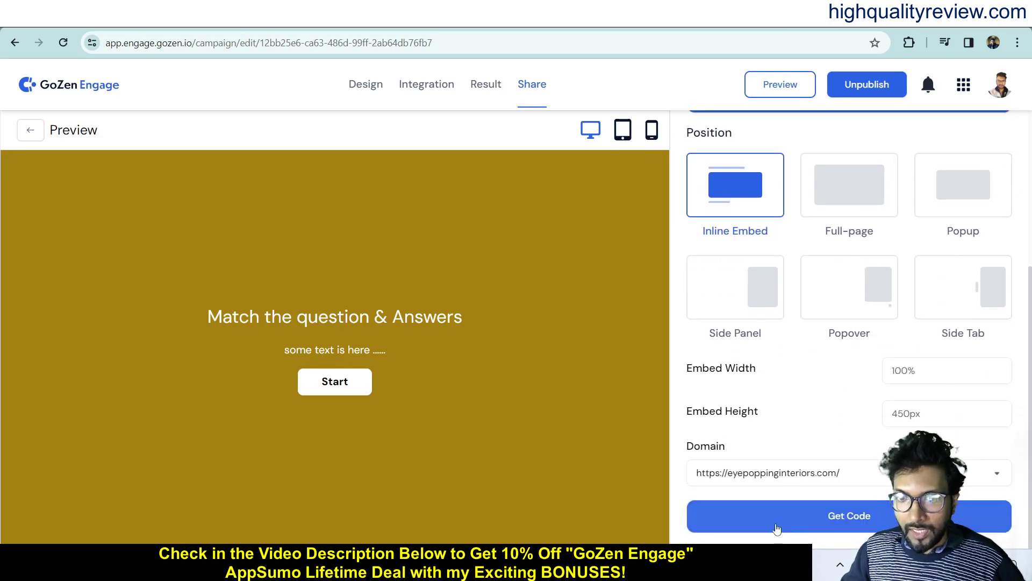
{"action": "left_click", "coordinate": [843, 516]}
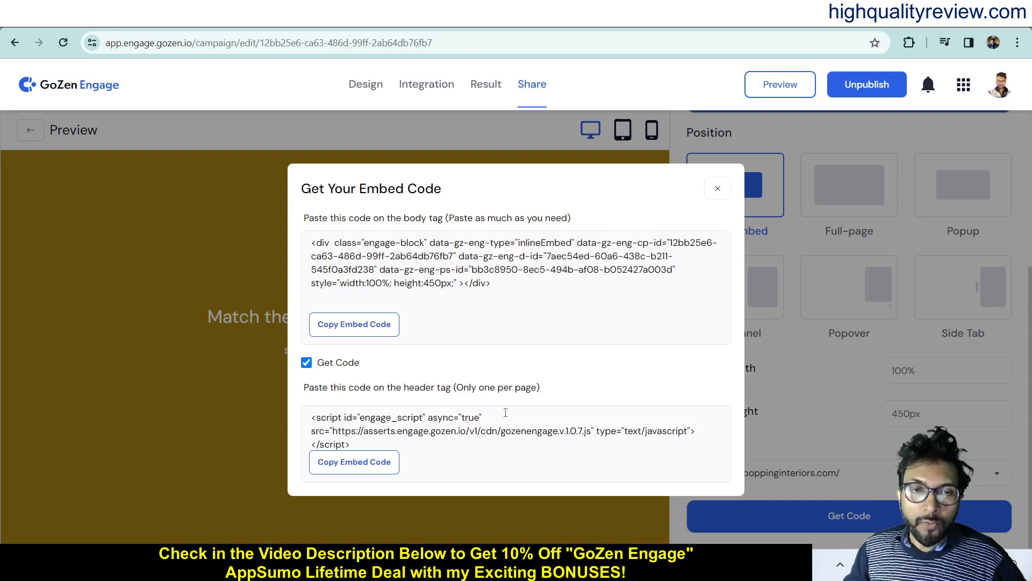
{"action": "left_click", "coordinate": [717, 190]}
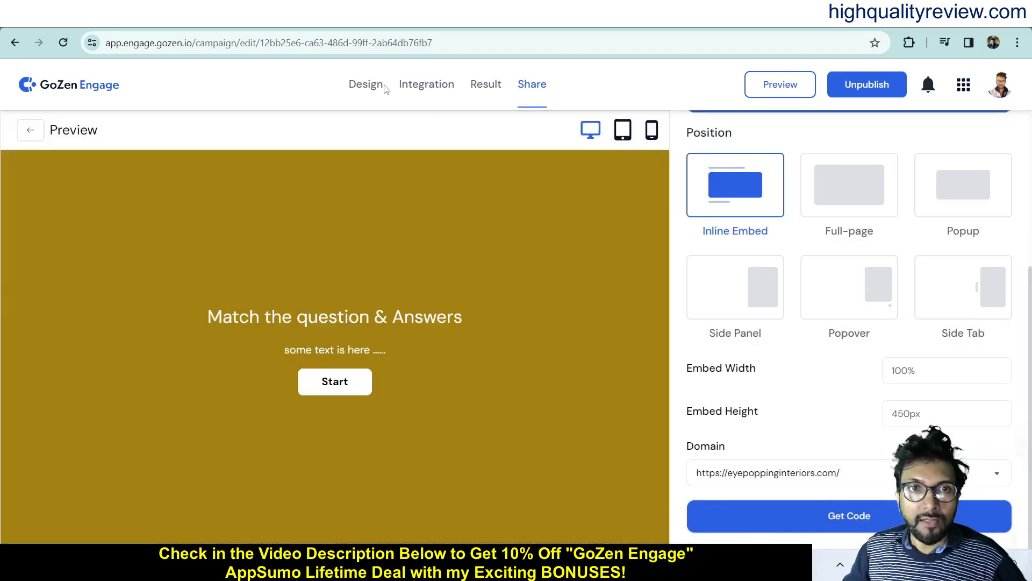
- Step through the campaign's Design, Integration, Result and Share pages
{"action": "left_click", "coordinate": [366, 84]}
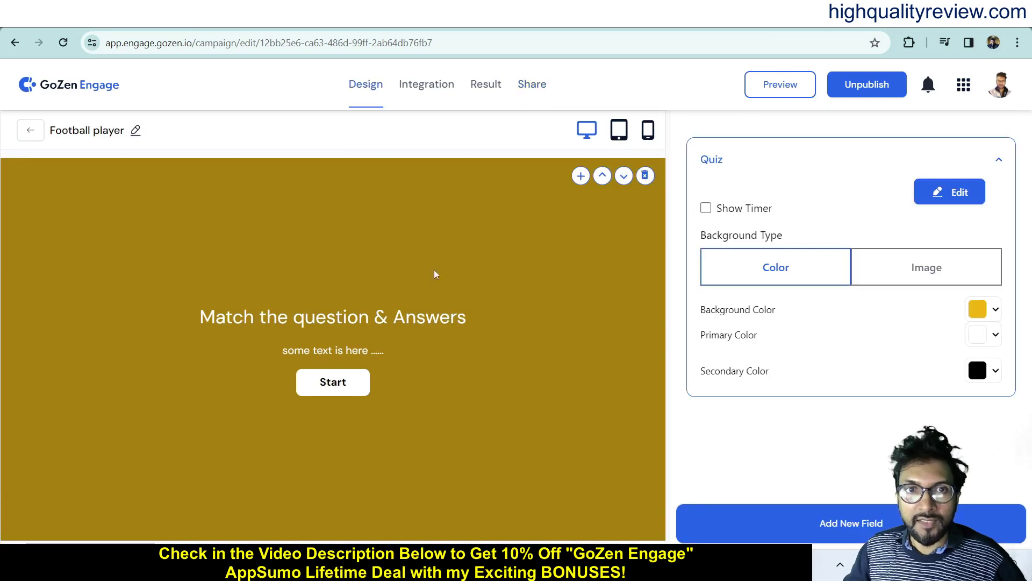
{"action": "left_click", "coordinate": [426, 85]}
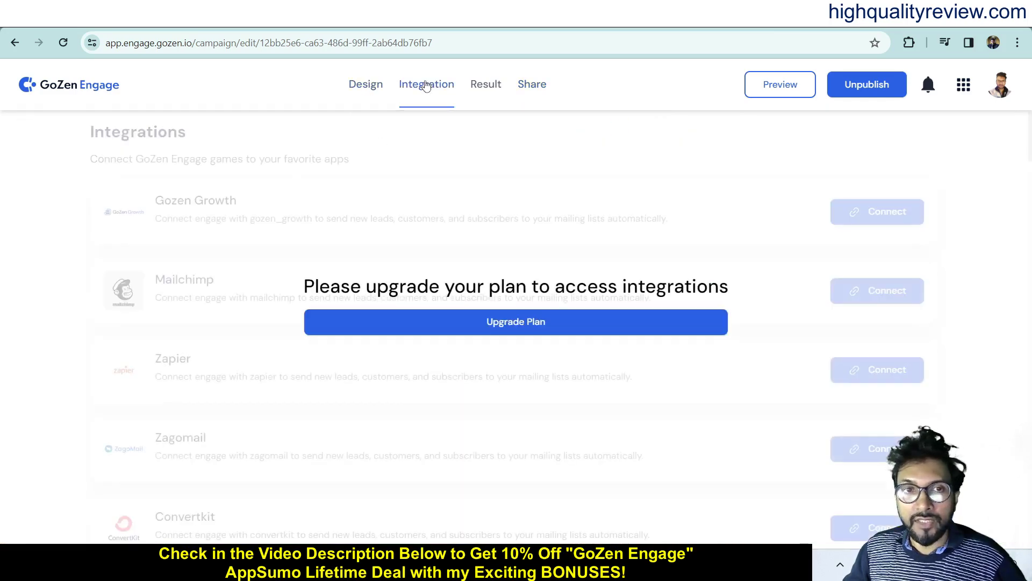
{"action": "left_click", "coordinate": [480, 92]}
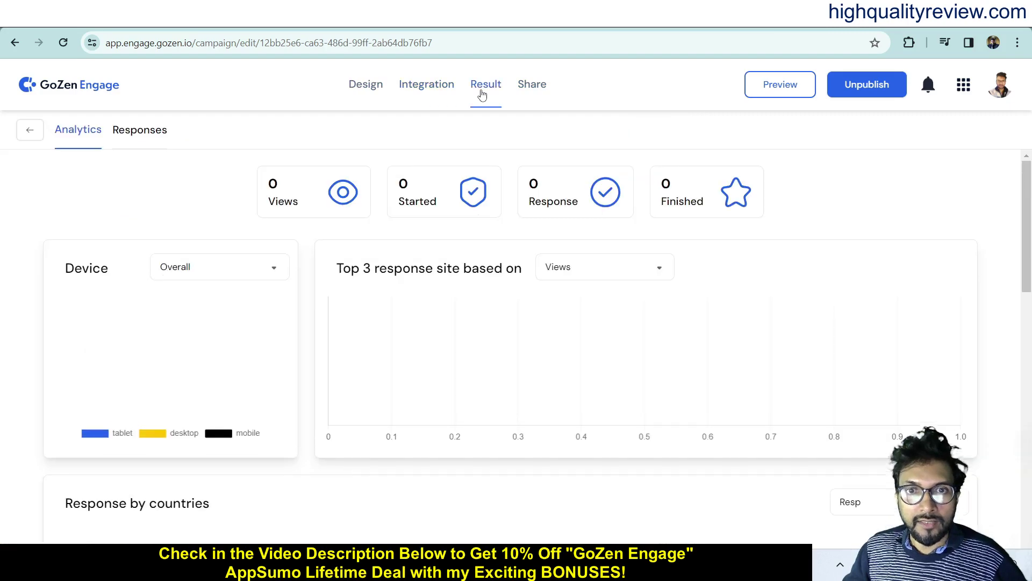
{"action": "left_click", "coordinate": [527, 92]}
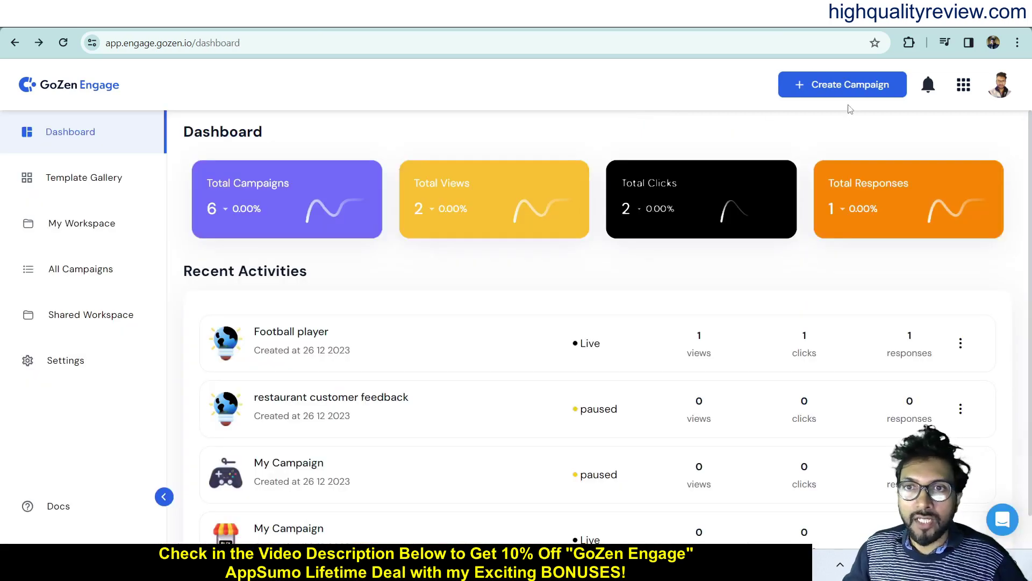
- Start a new campaign from the Food Industry template Foodie Match-Up
{"action": "left_click", "coordinate": [834, 91]}
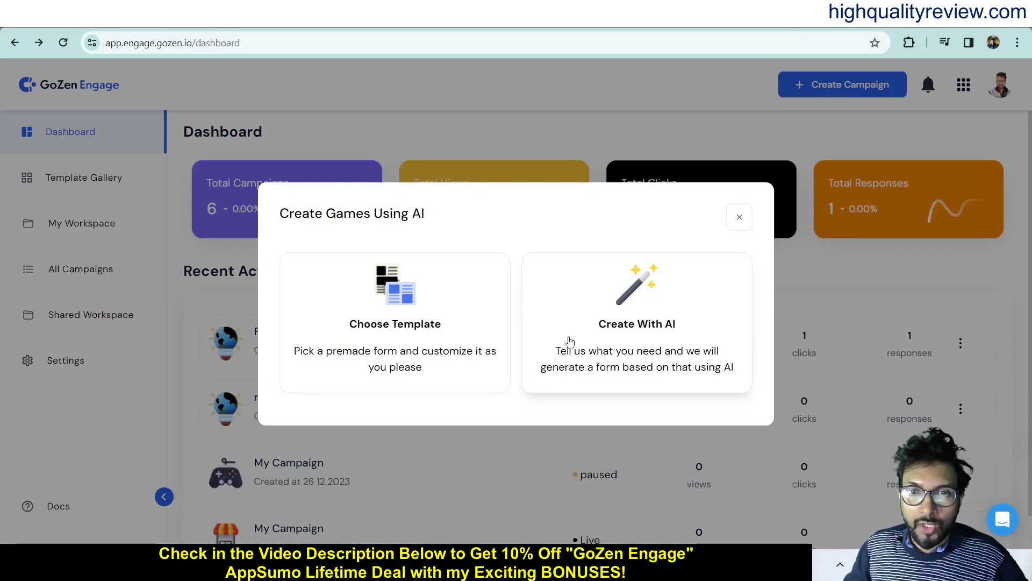
{"action": "left_click", "coordinate": [383, 321]}
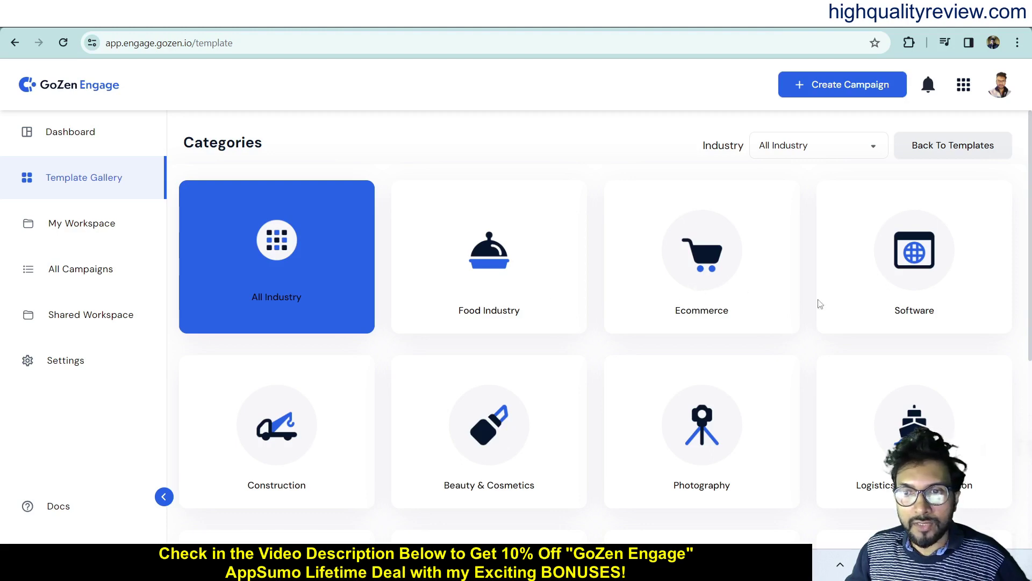
{"action": "scroll", "coordinate": [770, 339], "scroll_direction": "down", "scroll_amount": 3}
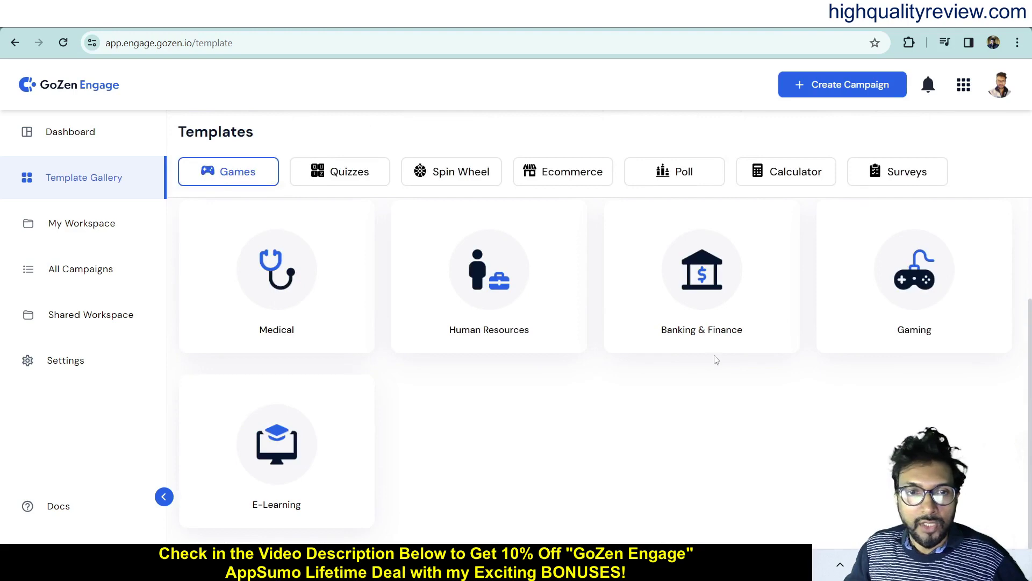
{"action": "scroll", "coordinate": [633, 417], "scroll_direction": "up", "scroll_amount": 2}
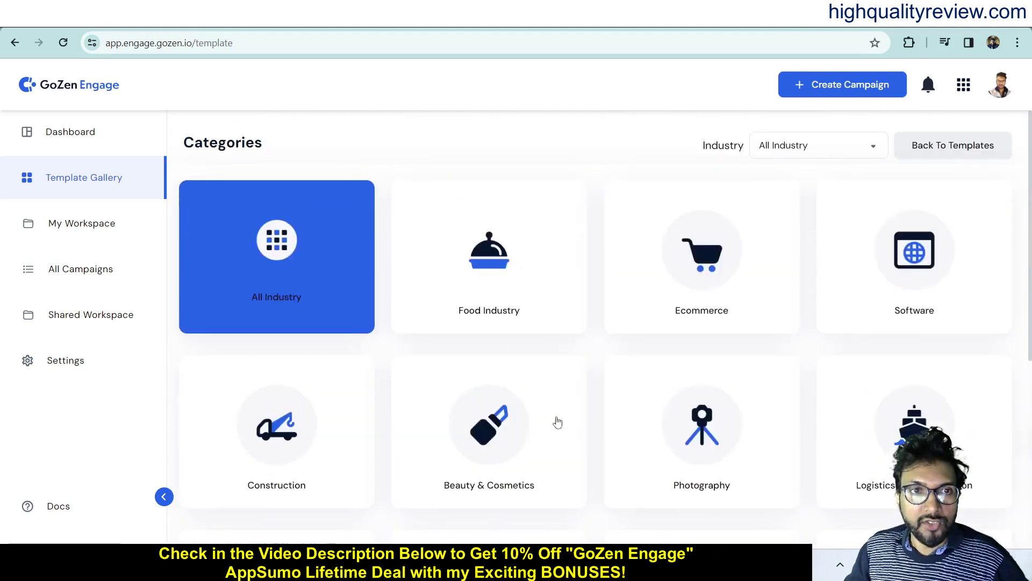
{"action": "left_click", "coordinate": [489, 263]}
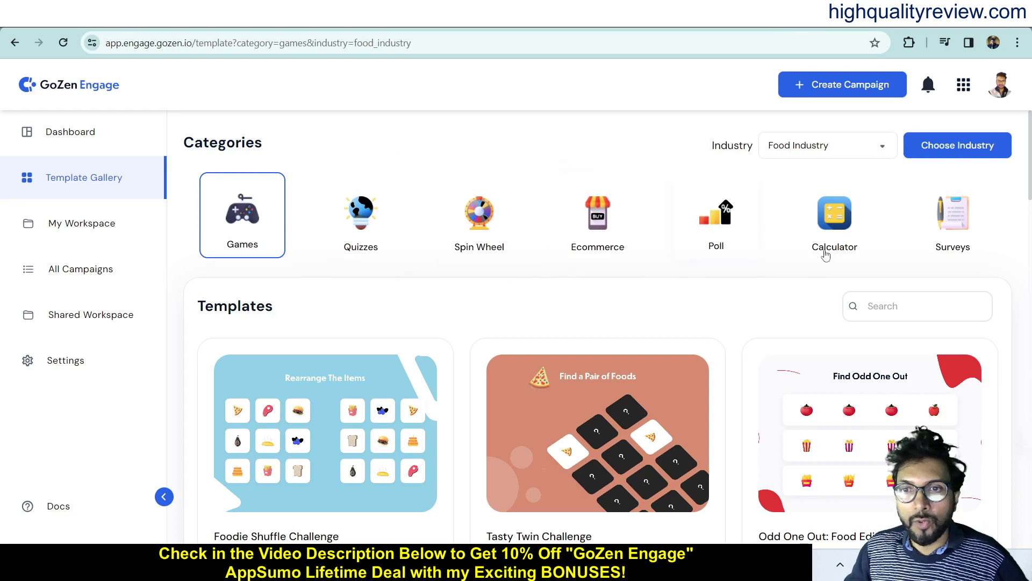
{"action": "mouse_move", "coordinate": [484, 360]}
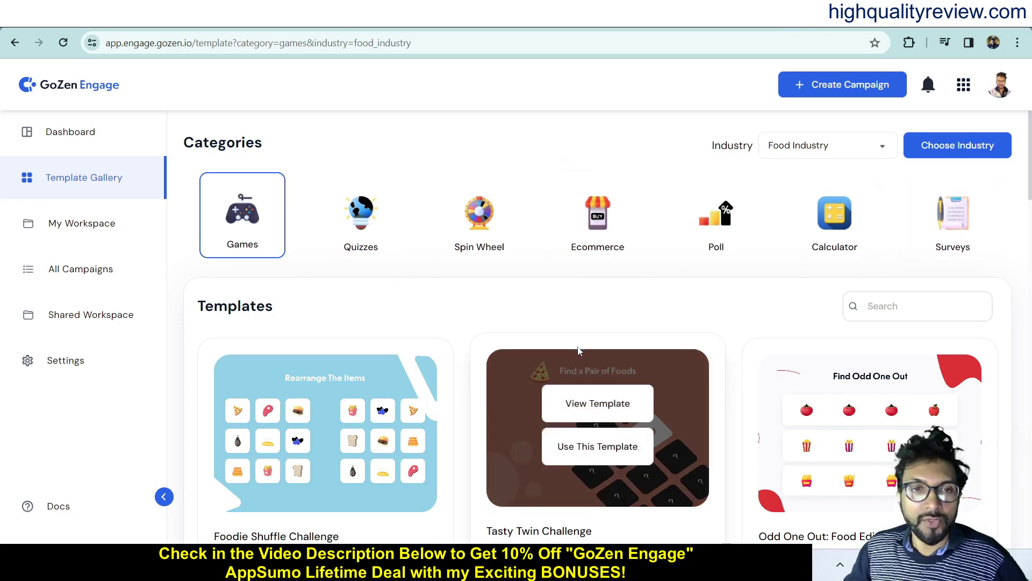
{"action": "scroll", "coordinate": [522, 360], "scroll_direction": "down", "scroll_amount": 10}
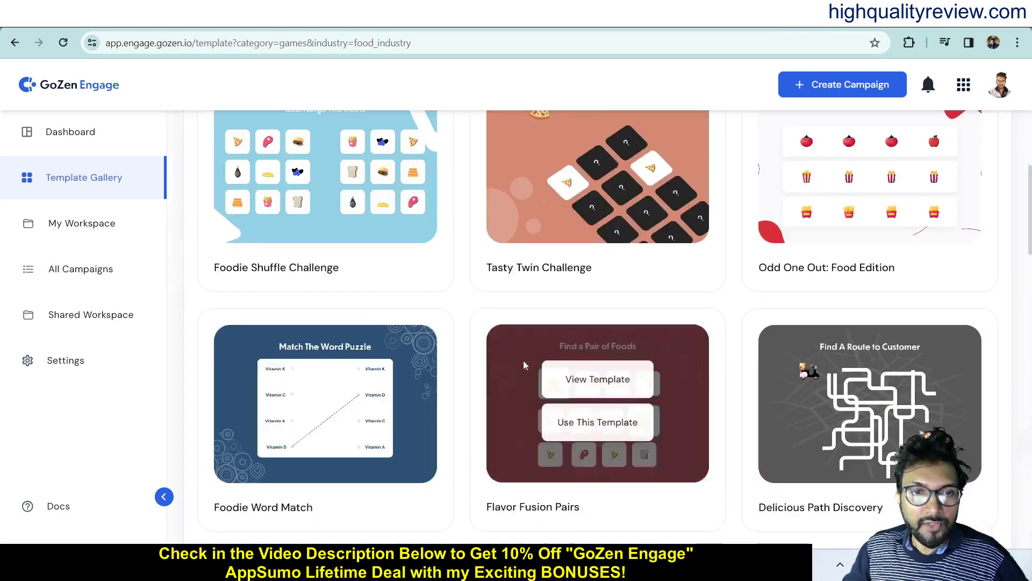
{"action": "scroll", "coordinate": [693, 426], "scroll_direction": "down", "scroll_amount": 12}
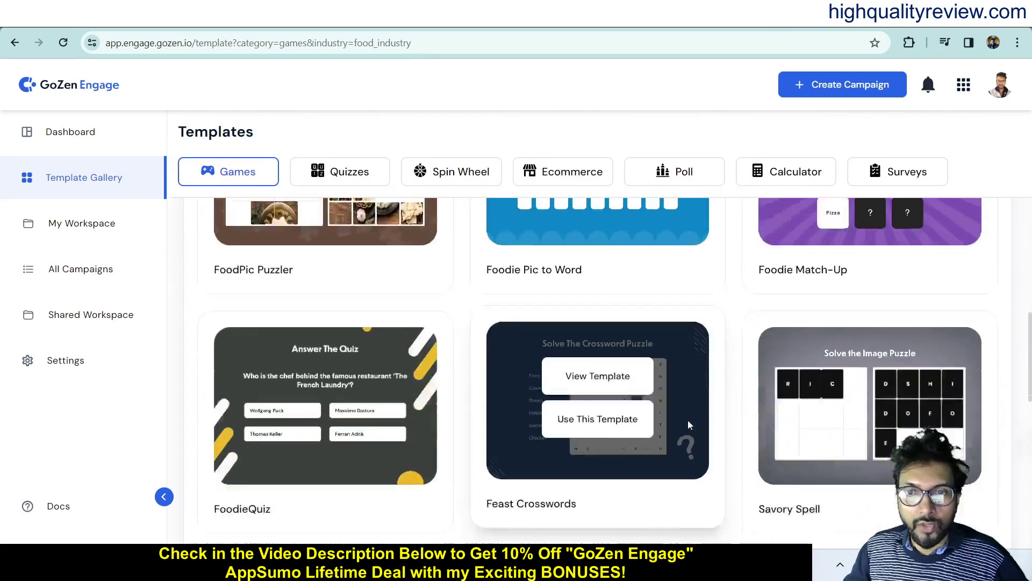
{"action": "scroll", "coordinate": [685, 420], "scroll_direction": "down", "scroll_amount": 6}
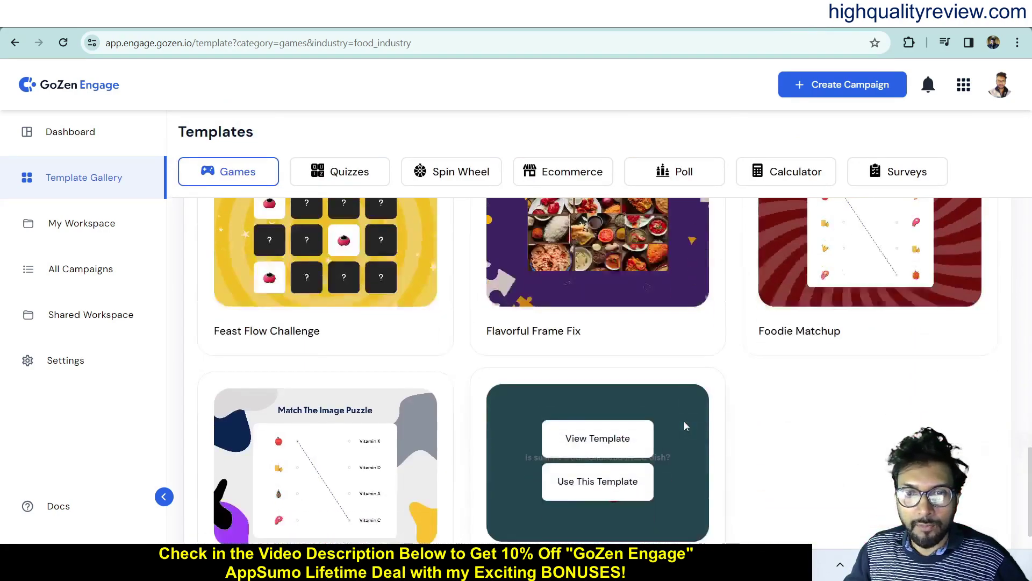
{"action": "scroll", "coordinate": [852, 410], "scroll_direction": "up", "scroll_amount": 10}
{"action": "left_click", "coordinate": [853, 405]}
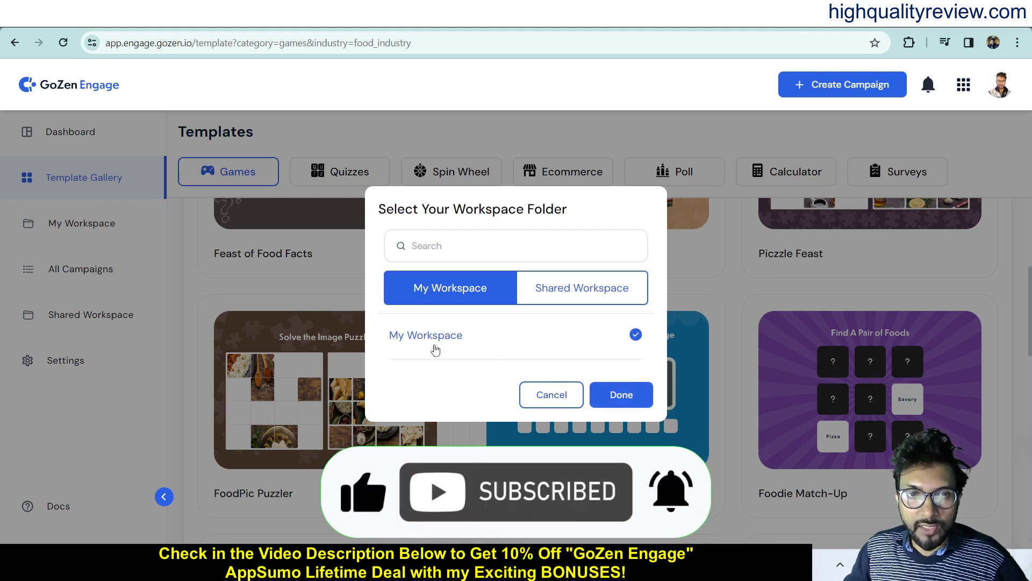
- Save the campaign in My Workspace under the name 'food'
{"action": "left_click", "coordinate": [621, 395]}
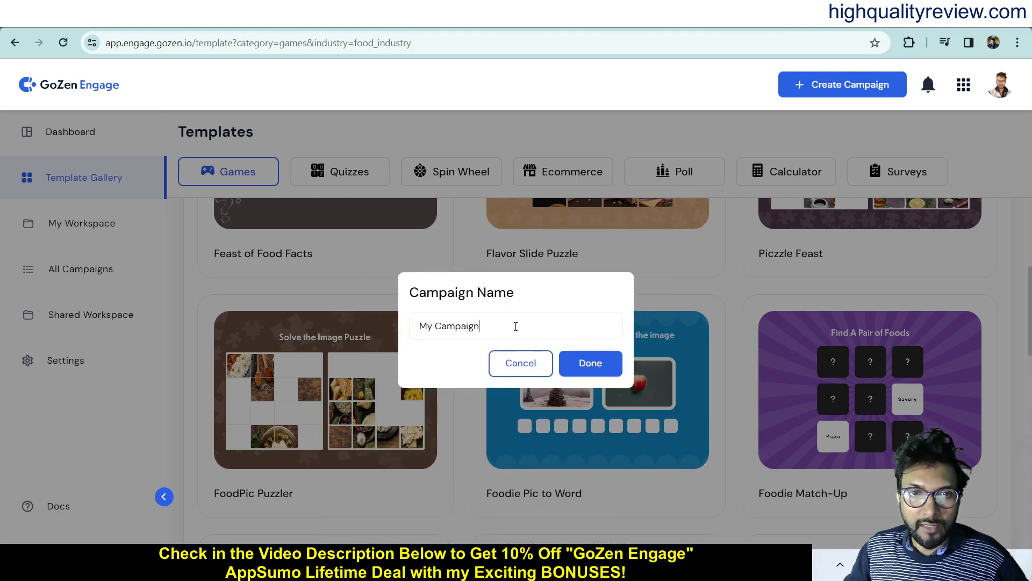
{"action": "triple_click", "coordinate": [476, 328]}
{"action": "type", "text": "f"}
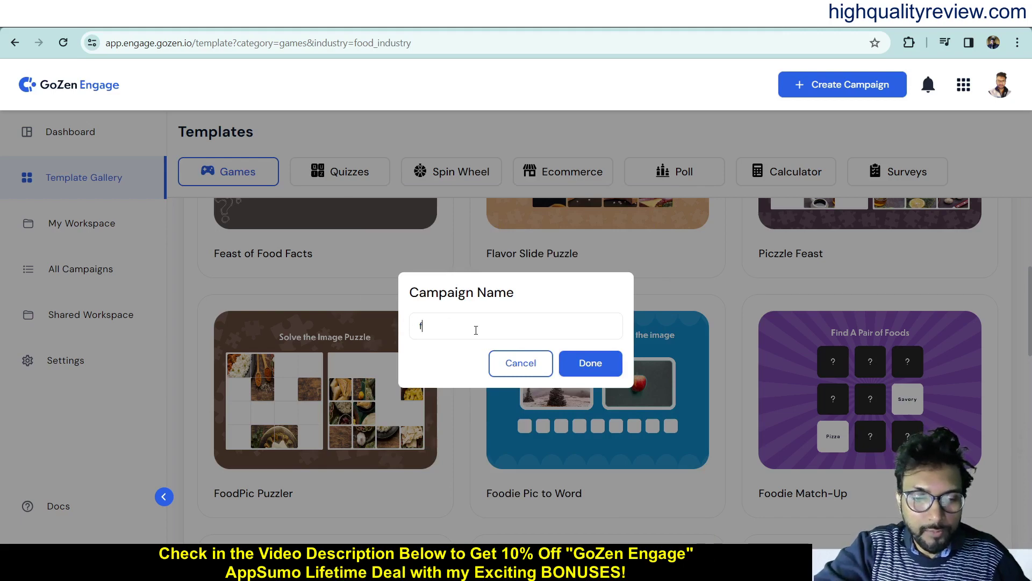
{"action": "type", "text": "ood"}
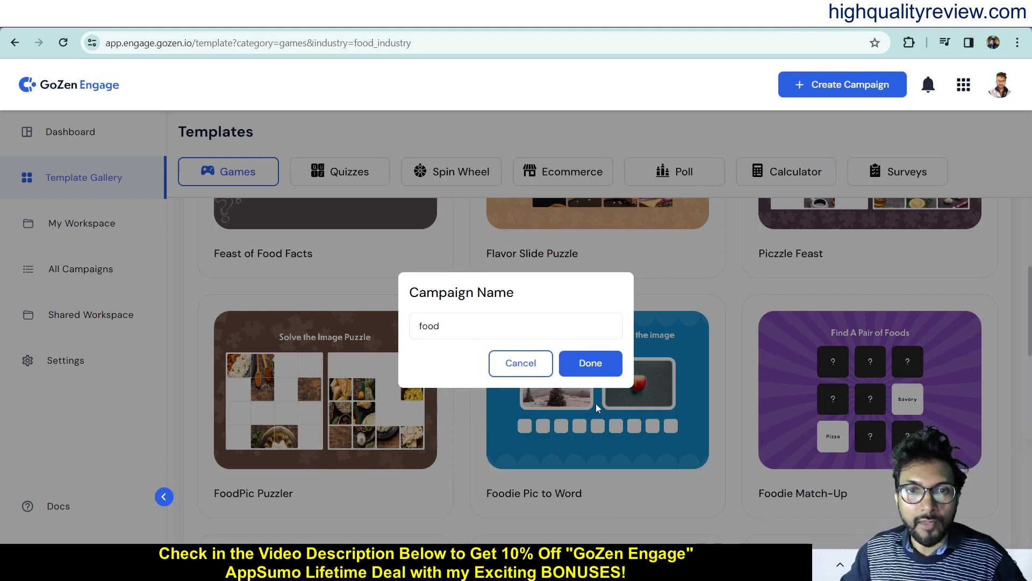
{"action": "left_click", "coordinate": [597, 370]}
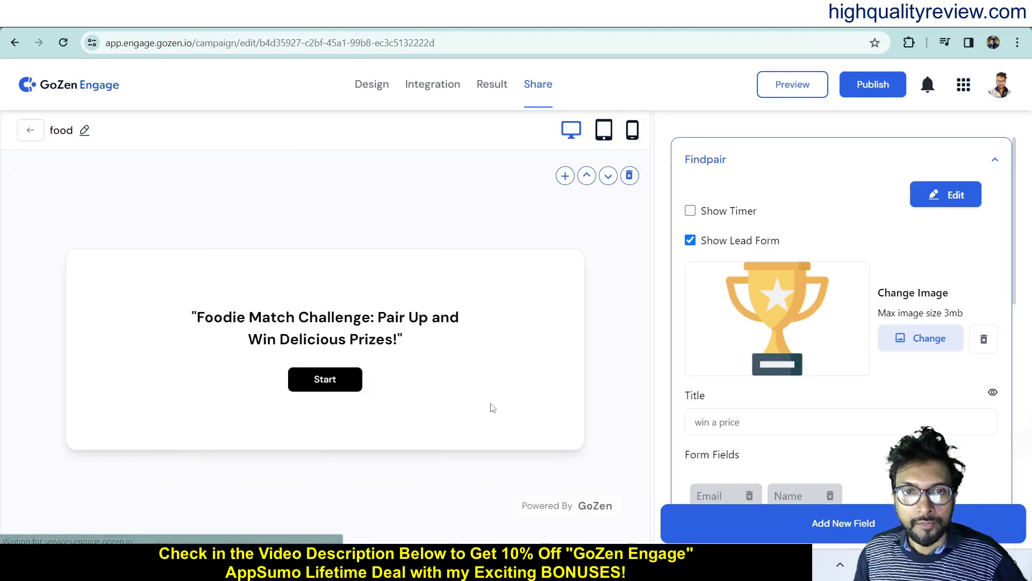
- Review the game's start screen description and its card pairs in the content editor
{"action": "left_click", "coordinate": [339, 386]}
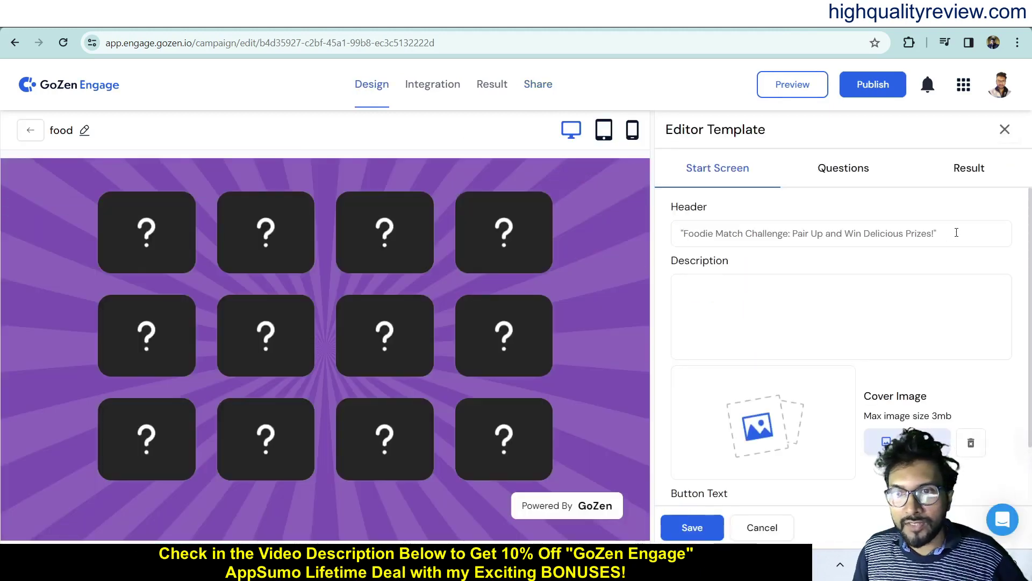
{"action": "scroll", "coordinate": [733, 288], "scroll_direction": "down", "scroll_amount": 1}
{"action": "left_click", "coordinate": [732, 288]}
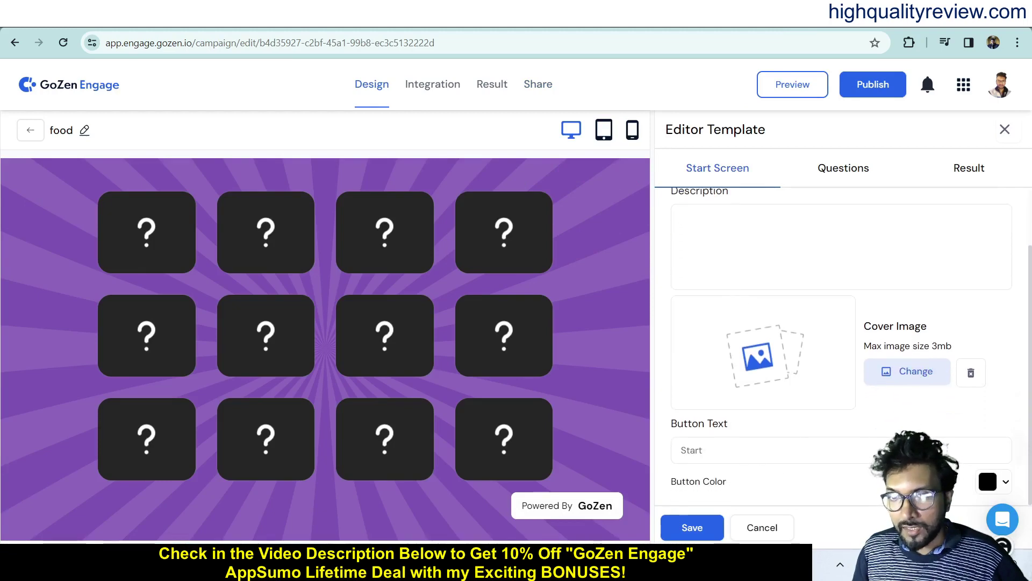
{"action": "scroll", "coordinate": [842, 344], "scroll_direction": "up", "scroll_amount": 2}
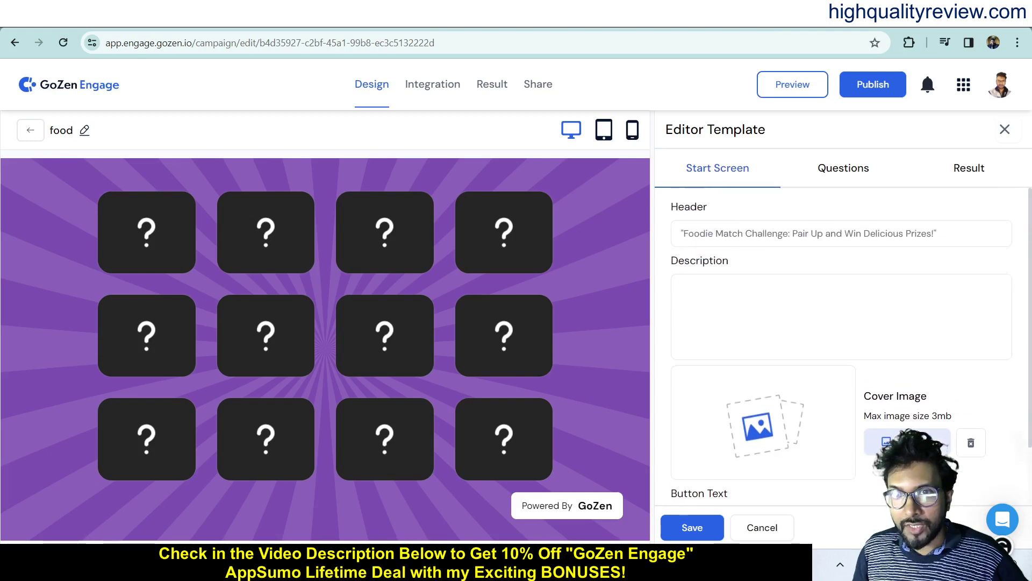
{"action": "left_click", "coordinate": [847, 174]}
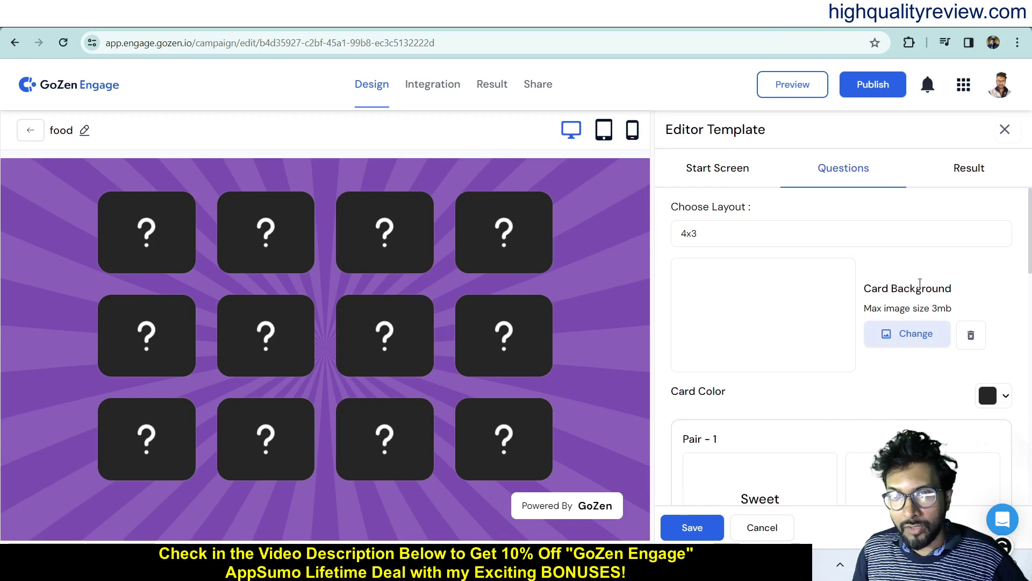
{"action": "scroll", "coordinate": [768, 356], "scroll_direction": "down", "scroll_amount": 4}
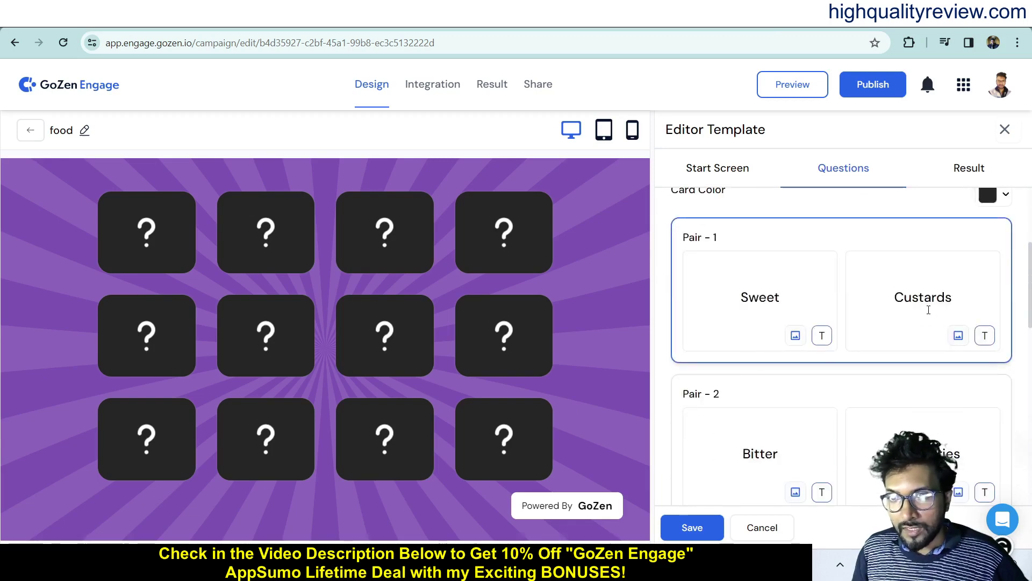
- Try the memory game in the preview by flipping seven cards in search of matches
{"action": "left_click", "coordinate": [138, 239]}
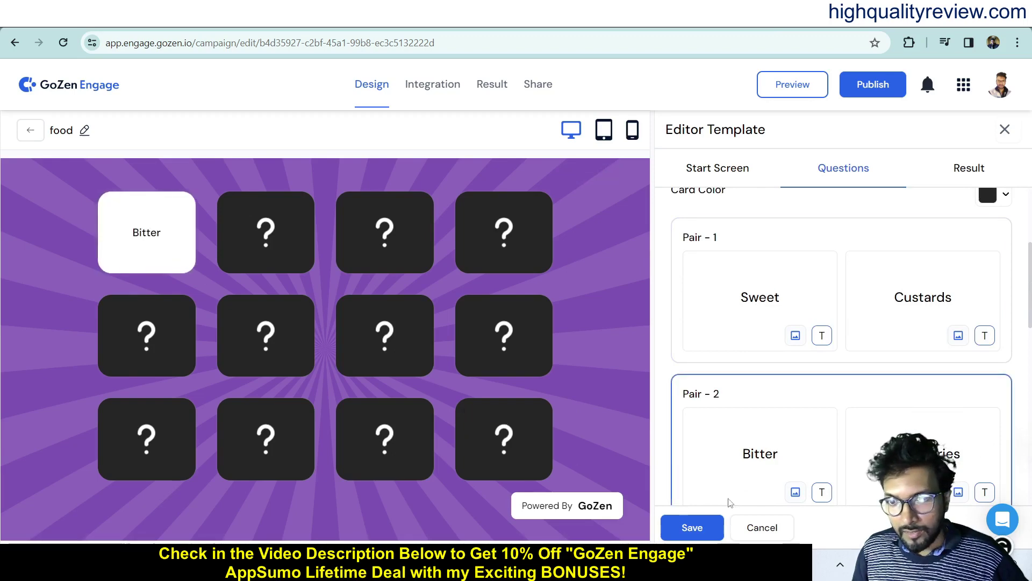
{"action": "left_click", "coordinate": [521, 440]}
{"action": "left_click", "coordinate": [154, 258]}
{"action": "left_click", "coordinate": [149, 359]}
{"action": "left_click", "coordinate": [147, 225]}
{"action": "left_click", "coordinate": [381, 239]}
{"action": "left_click", "coordinate": [386, 436]}
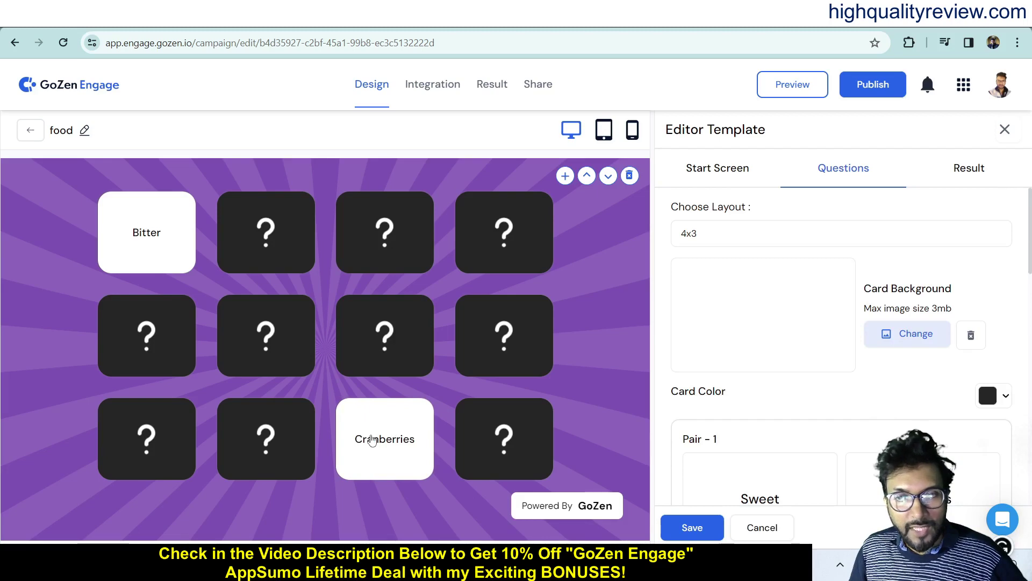
{"action": "scroll", "coordinate": [749, 403], "scroll_direction": "down", "scroll_amount": 4}
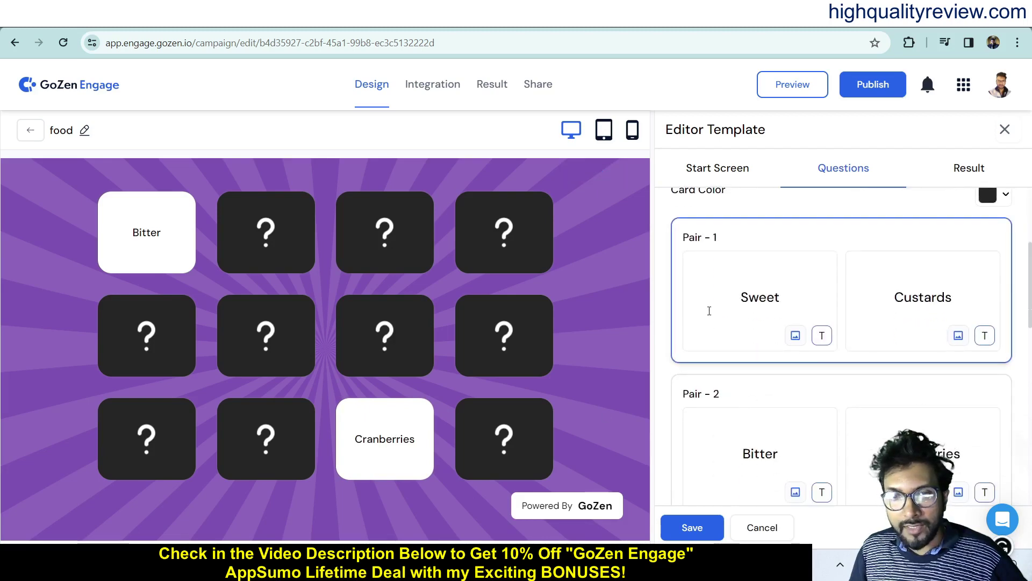
{"action": "scroll", "coordinate": [769, 353], "scroll_direction": "down", "scroll_amount": 10}
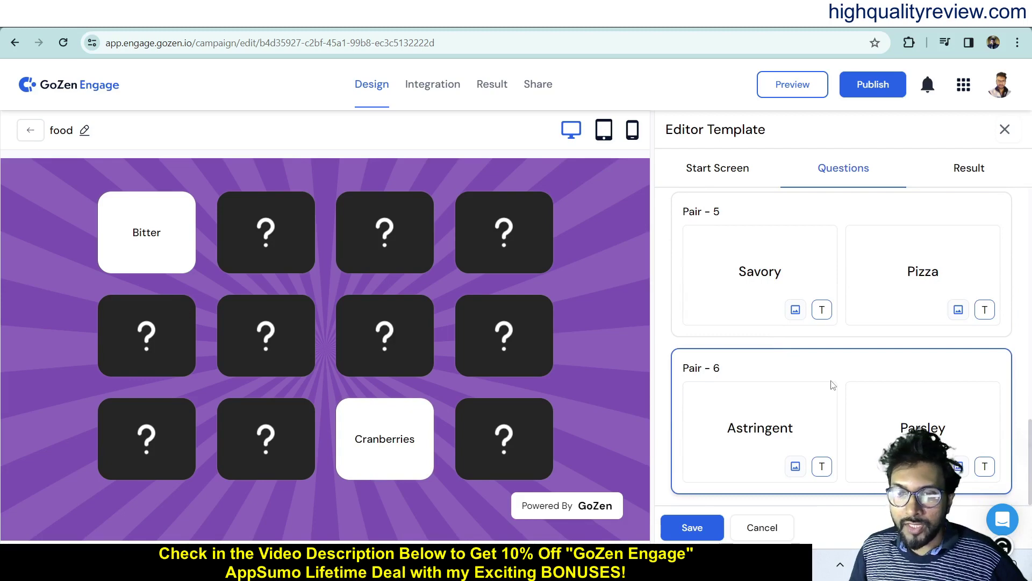
{"action": "scroll", "coordinate": [833, 385], "scroll_direction": "up", "scroll_amount": 3}
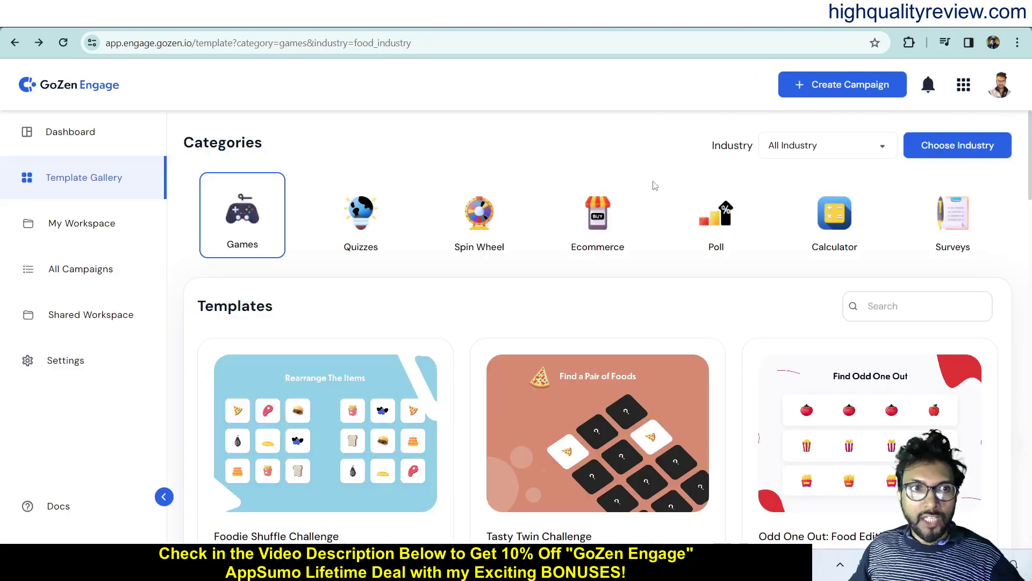
- Filter templates to Beauty & Cosmetics Spin Wheel and pick Offering with Purchase
{"action": "left_click", "coordinate": [821, 151]}
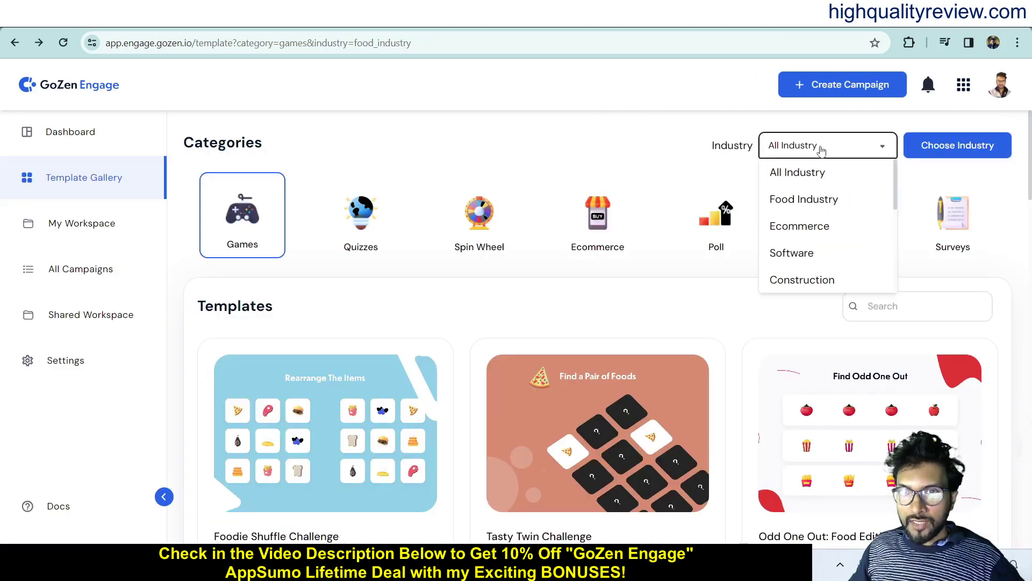
{"action": "scroll", "coordinate": [834, 253], "scroll_direction": "down", "scroll_amount": 3}
{"action": "scroll", "coordinate": [834, 256], "scroll_direction": "up", "scroll_amount": 2}
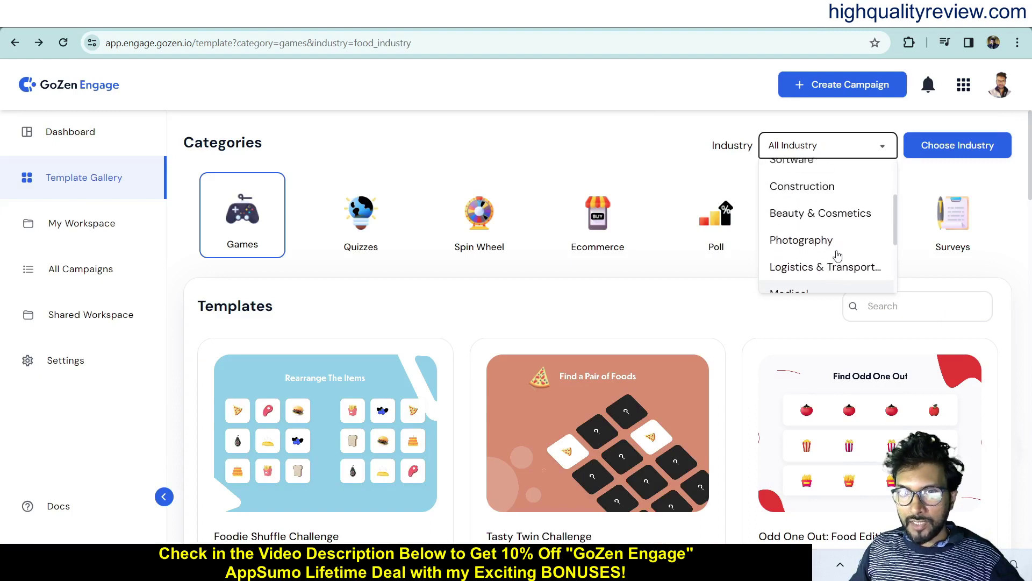
{"action": "scroll", "coordinate": [837, 253], "scroll_direction": "down", "scroll_amount": 3}
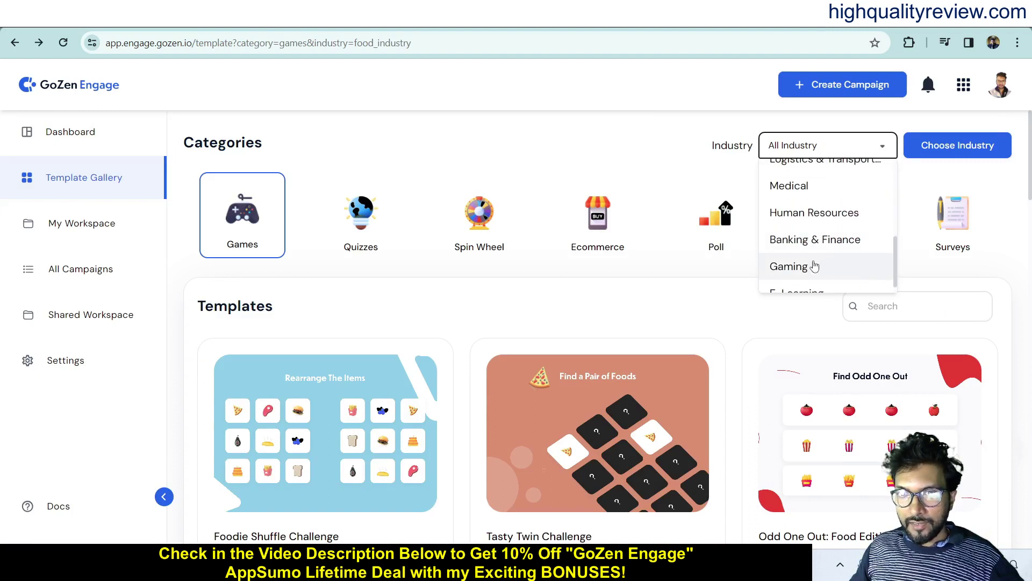
{"action": "scroll", "coordinate": [814, 266], "scroll_direction": "up", "scroll_amount": 2}
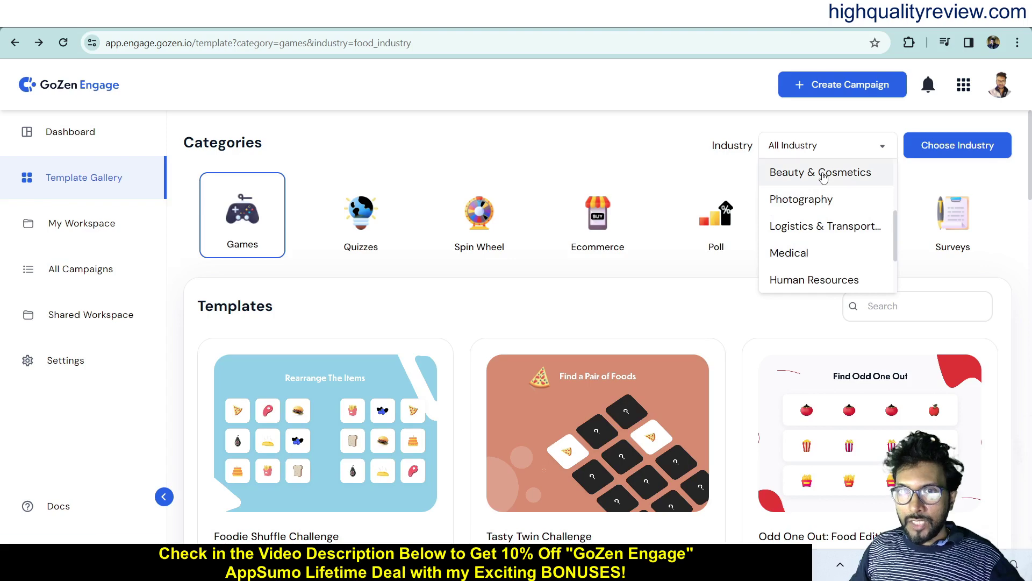
{"action": "left_click", "coordinate": [826, 173]}
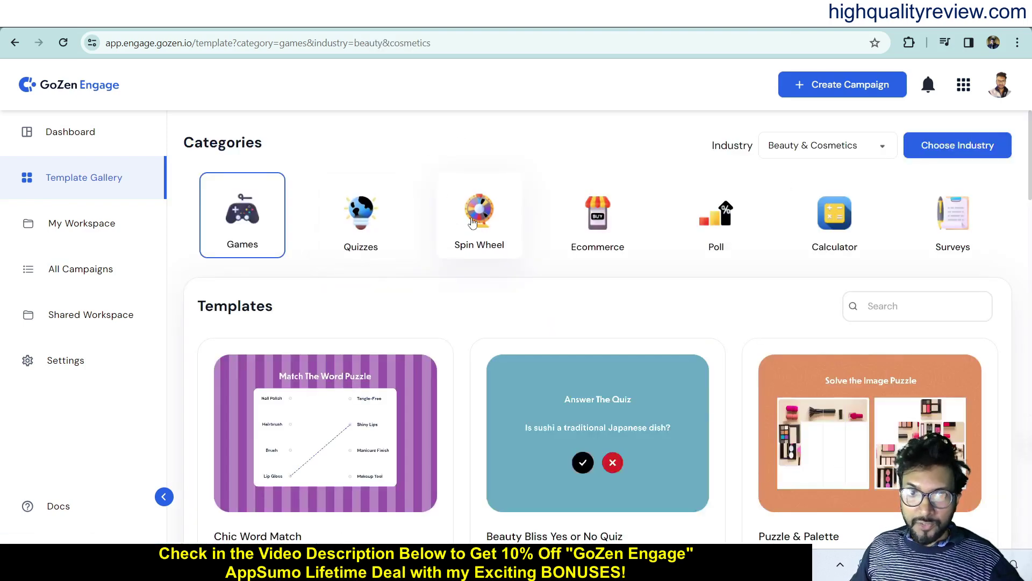
{"action": "left_click", "coordinate": [479, 244]}
{"action": "scroll", "coordinate": [464, 330], "scroll_direction": "down", "scroll_amount": 1}
{"action": "scroll", "coordinate": [464, 330], "scroll_direction": "down", "scroll_amount": 5}
{"action": "mouse_move", "coordinate": [325, 247]}
{"action": "scroll", "coordinate": [325, 322], "scroll_direction": "up", "scroll_amount": 4}
{"action": "left_click", "coordinate": [324, 379]}
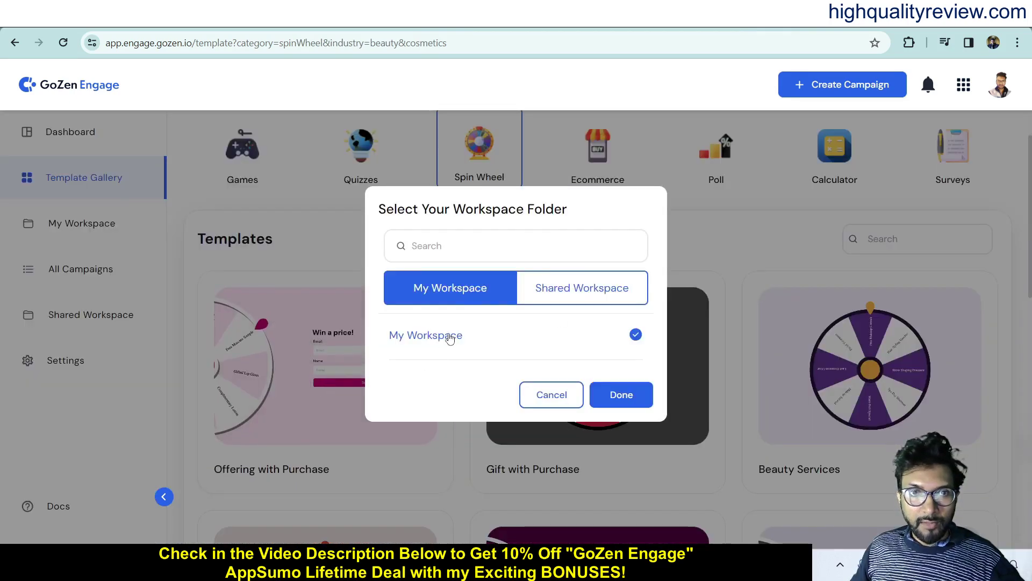
- Save the campaign in My Workspace under the name 'beauty'
{"action": "left_click", "coordinate": [618, 401]}
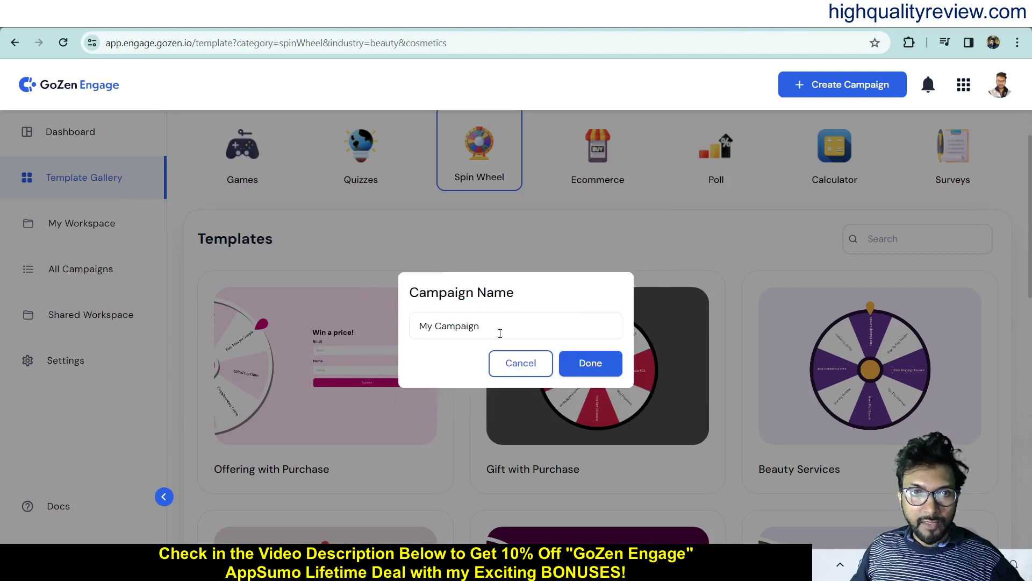
{"action": "left_click_drag", "start_coordinate": [500, 334], "coordinate": [422, 329]}
{"action": "type", "text": "b"}
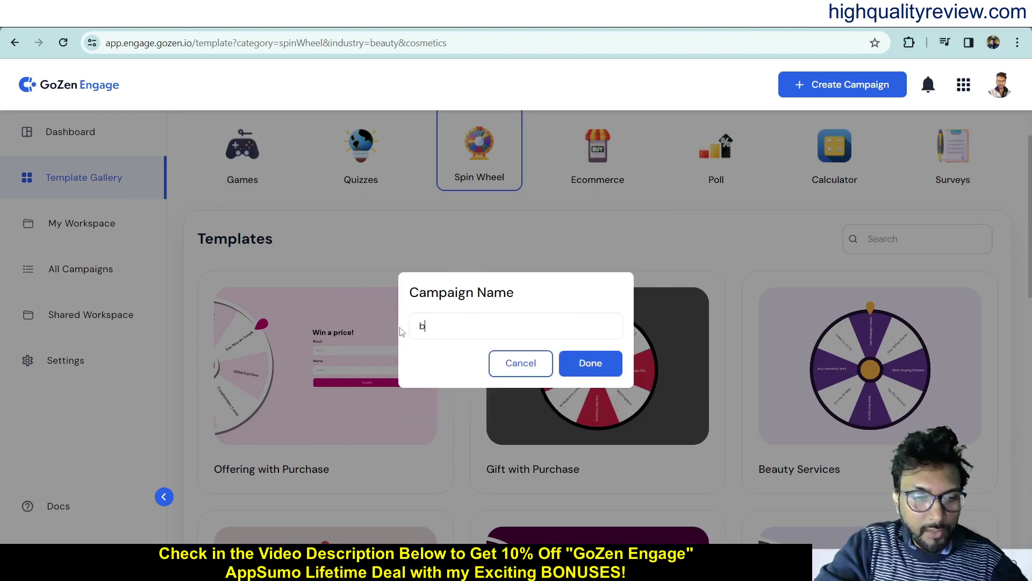
{"action": "type", "text": "eauty"}
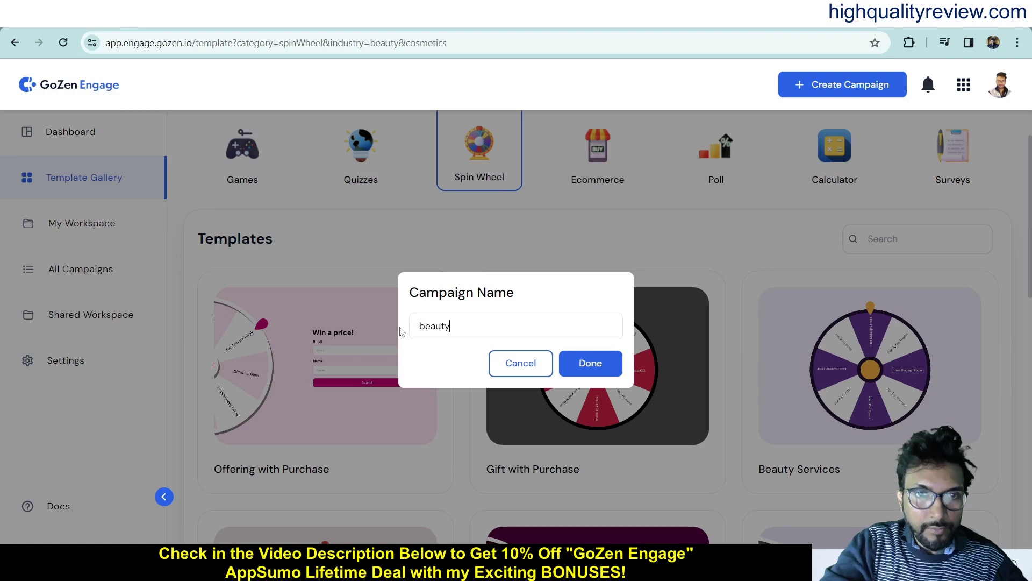
{"action": "left_click", "coordinate": [589, 371]}
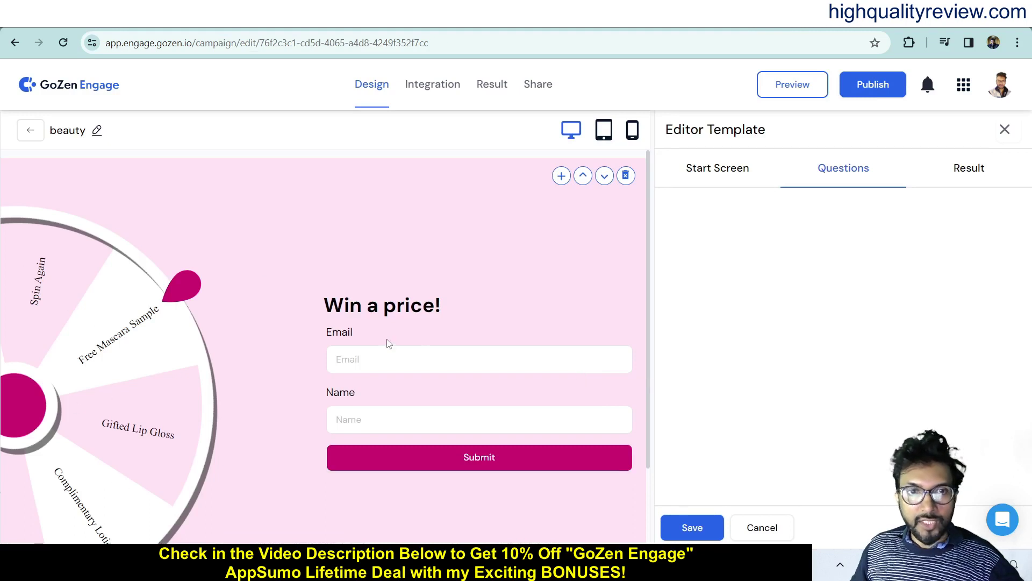
- Check the start screen header and description, then the spin wheel's design settings
{"action": "left_click", "coordinate": [716, 175]}
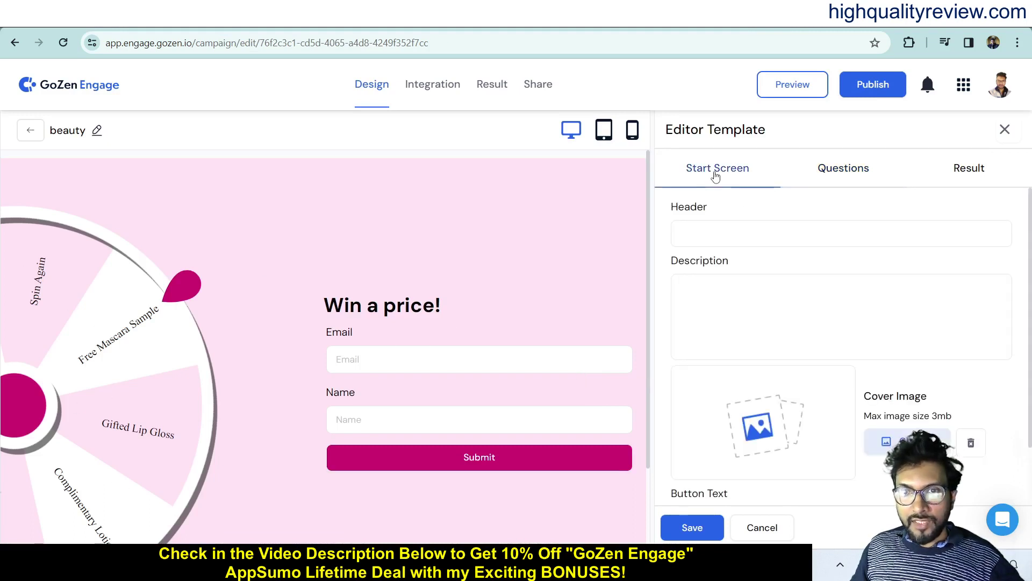
{"action": "left_click", "coordinate": [714, 231]}
{"action": "left_click", "coordinate": [719, 294]}
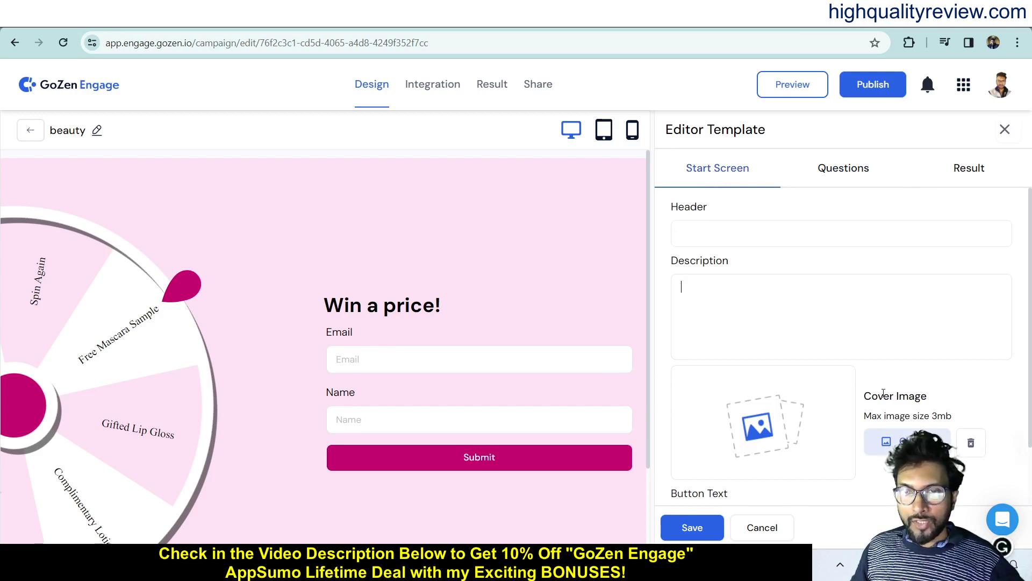
{"action": "left_click", "coordinate": [845, 170]}
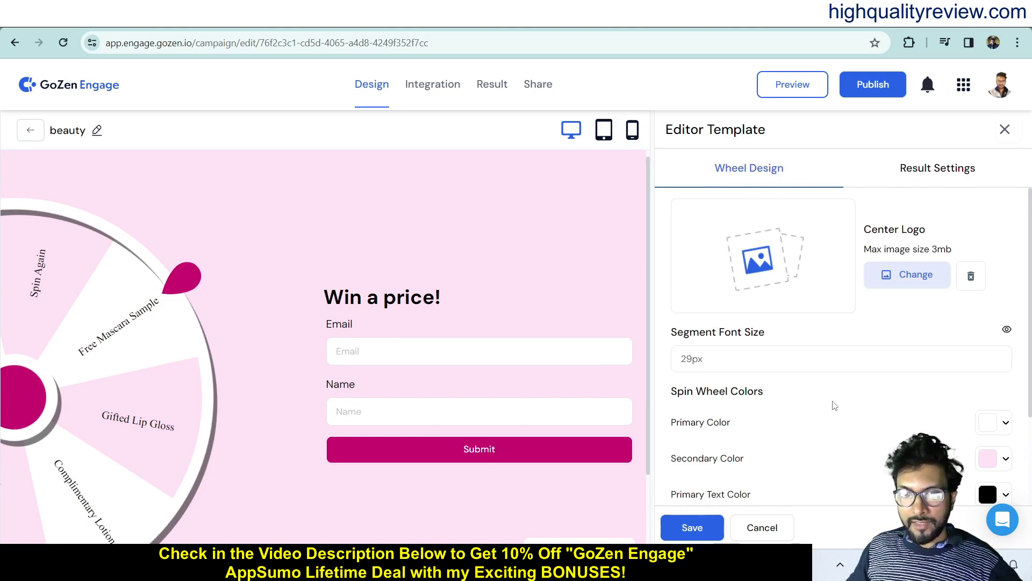
{"action": "scroll", "coordinate": [833, 408], "scroll_direction": "down", "scroll_amount": 2}
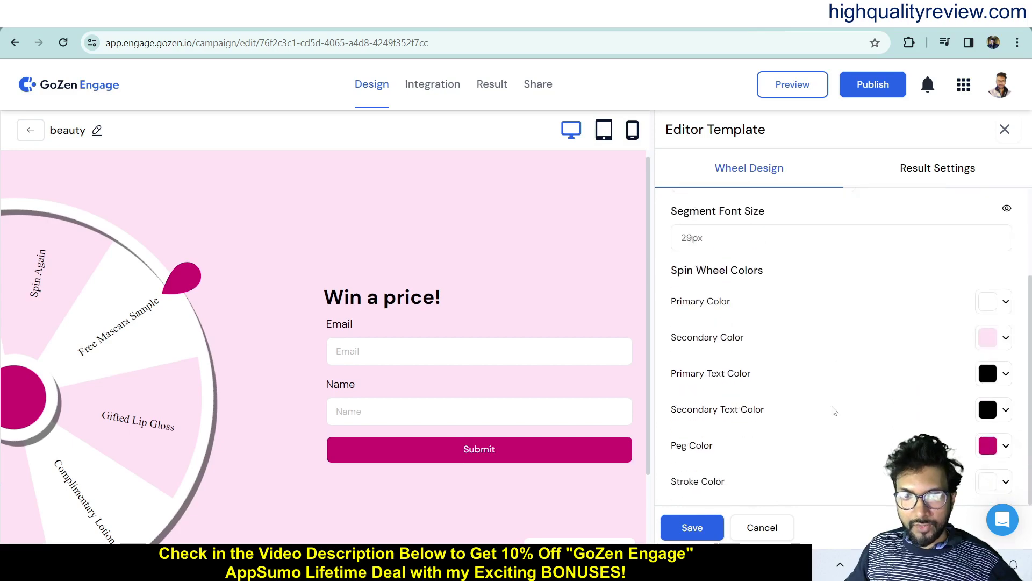
{"action": "scroll", "coordinate": [833, 411], "scroll_direction": "up", "scroll_amount": 2}
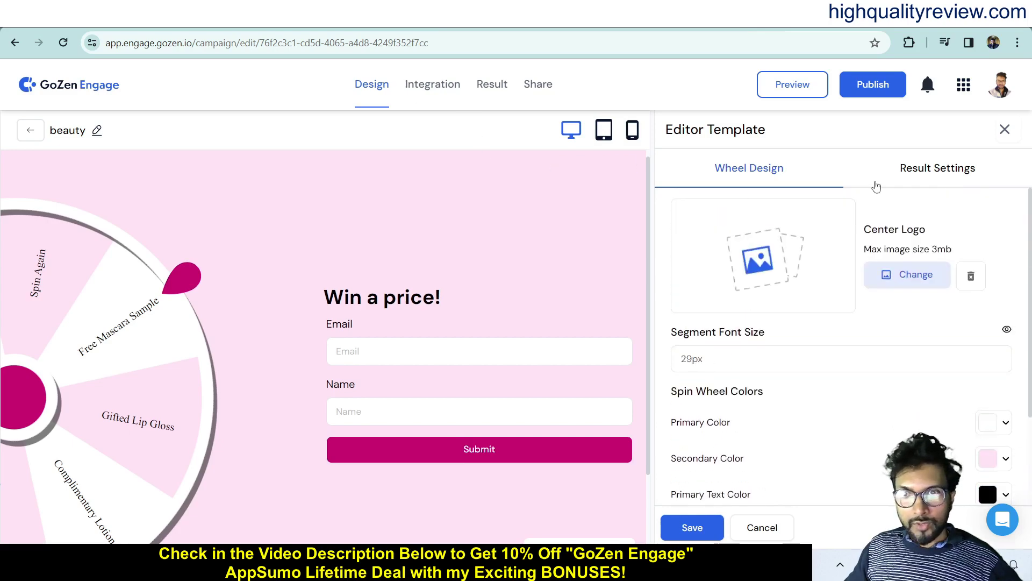
- Show the wheel's Result Settings, select the Gifted Lip Gloss segment text, and focus the preview Email field
{"action": "left_click", "coordinate": [924, 171]}
{"action": "scroll", "coordinate": [866, 431], "scroll_direction": "down", "scroll_amount": 4}
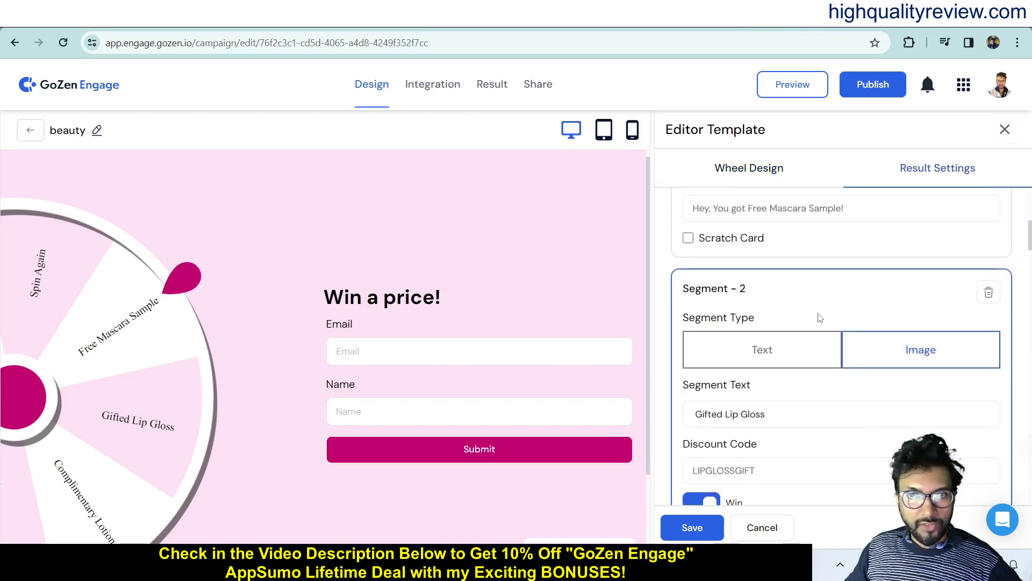
{"action": "scroll", "coordinate": [822, 323], "scroll_direction": "down", "scroll_amount": 2}
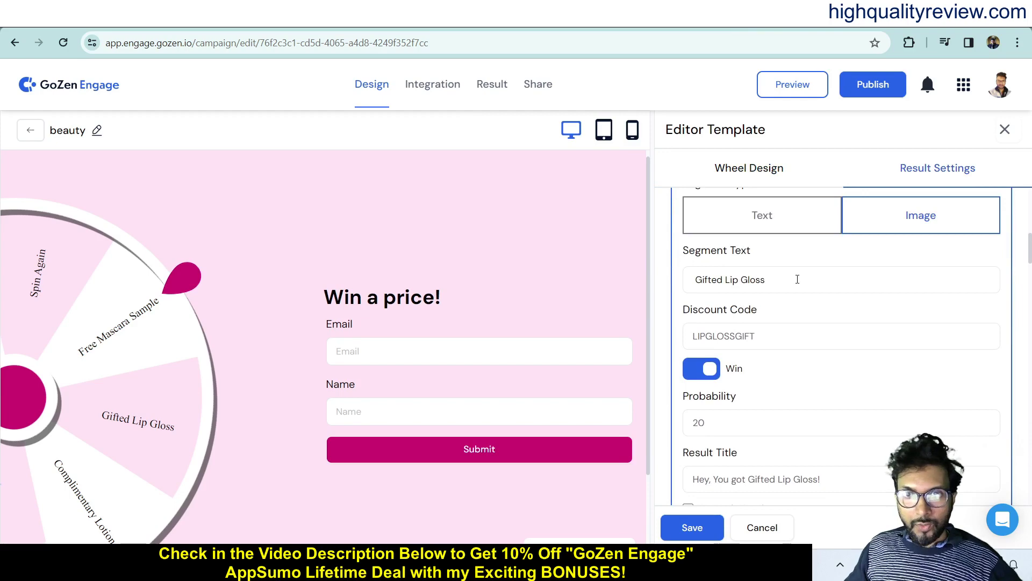
{"action": "left_click_drag", "start_coordinate": [785, 274], "coordinate": [690, 280]}
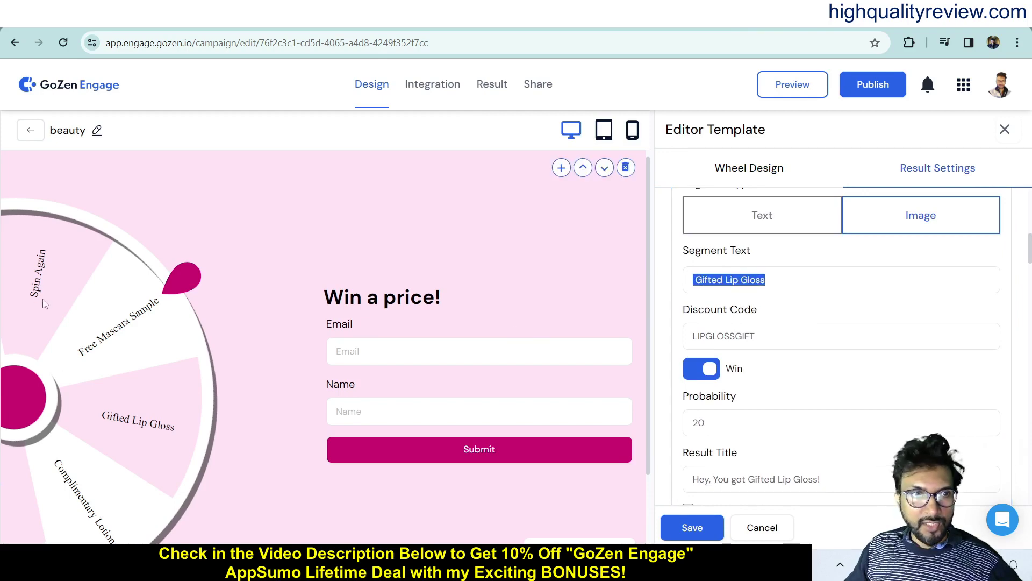
{"action": "scroll", "coordinate": [763, 395], "scroll_direction": "down", "scroll_amount": 10}
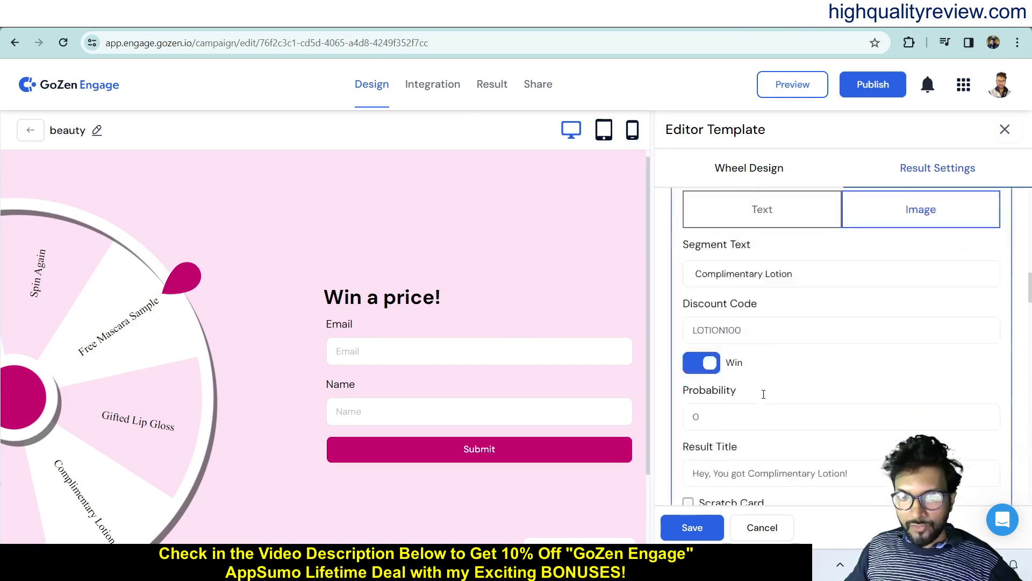
{"action": "scroll", "coordinate": [783, 396], "scroll_direction": "up", "scroll_amount": 10}
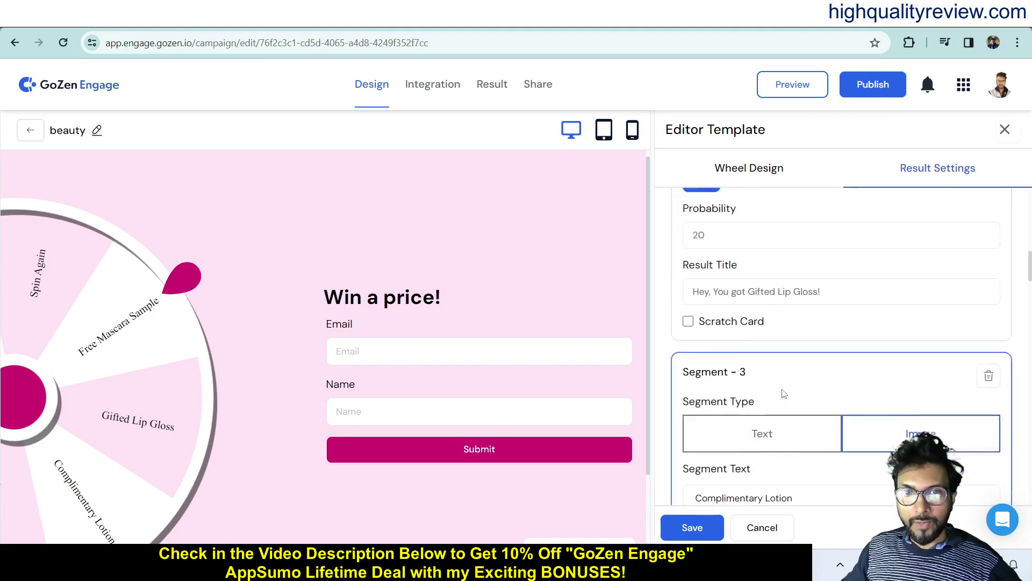
{"action": "left_click", "coordinate": [419, 352]}
- Fill the preview form's email and name, spin to win LIPBALM100, then publish the campaign
{"action": "left_click", "coordinate": [430, 386]}
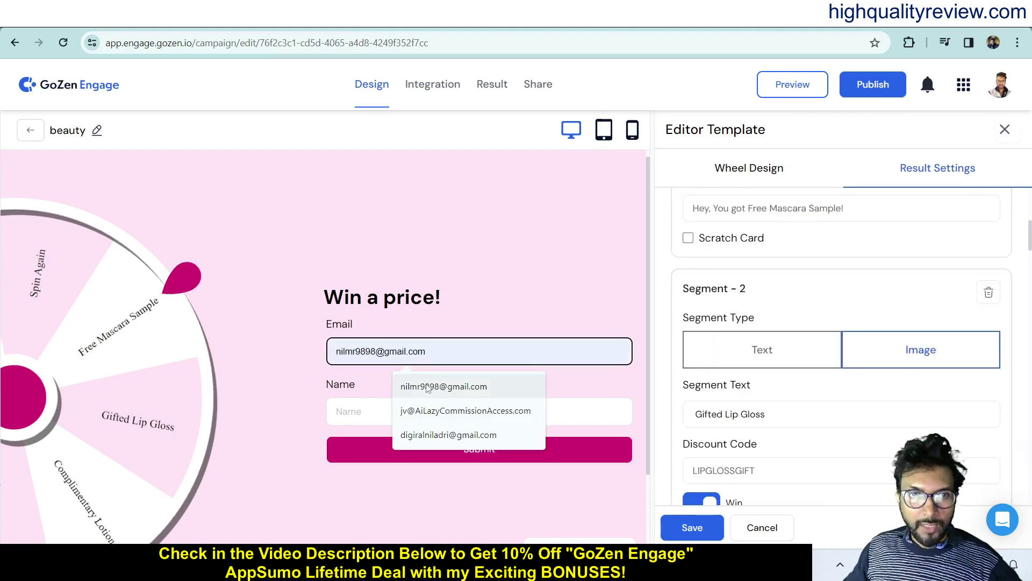
{"action": "left_click", "coordinate": [358, 421]}
{"action": "type", "text": "WL"}
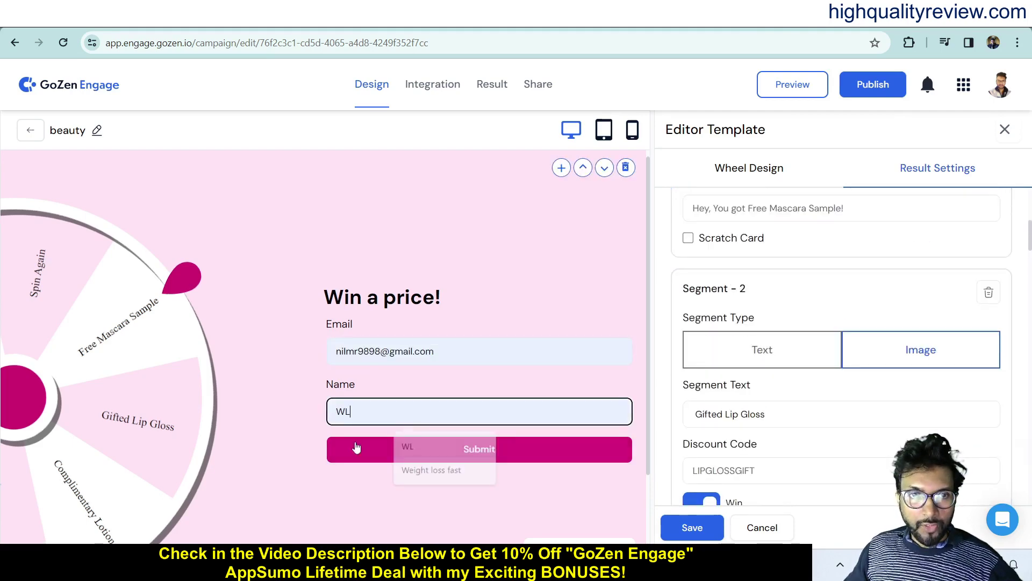
{"action": "left_click", "coordinate": [478, 455]}
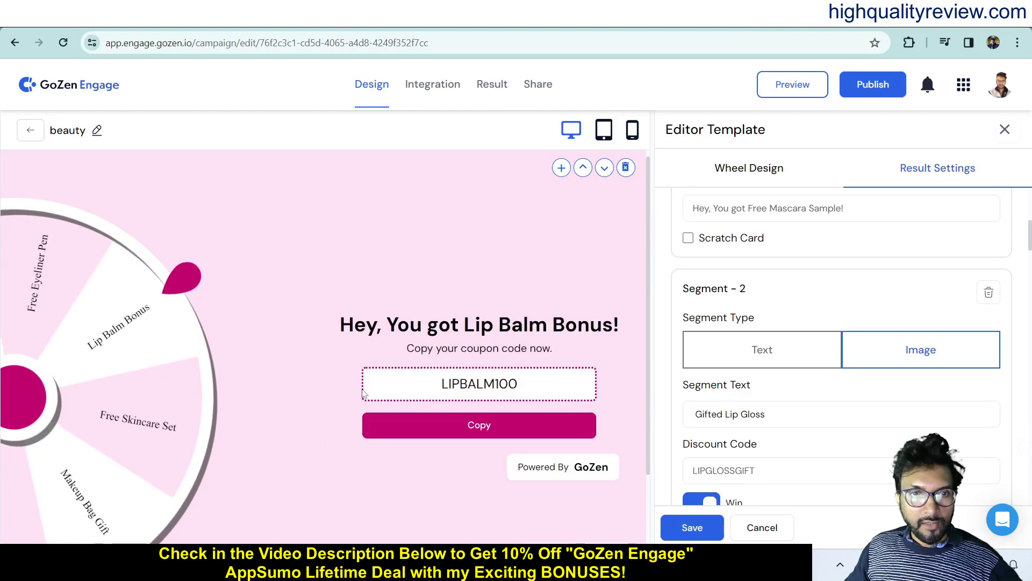
{"action": "left_click_drag", "start_coordinate": [434, 391], "coordinate": [525, 388]}
{"action": "left_click", "coordinate": [535, 388]}
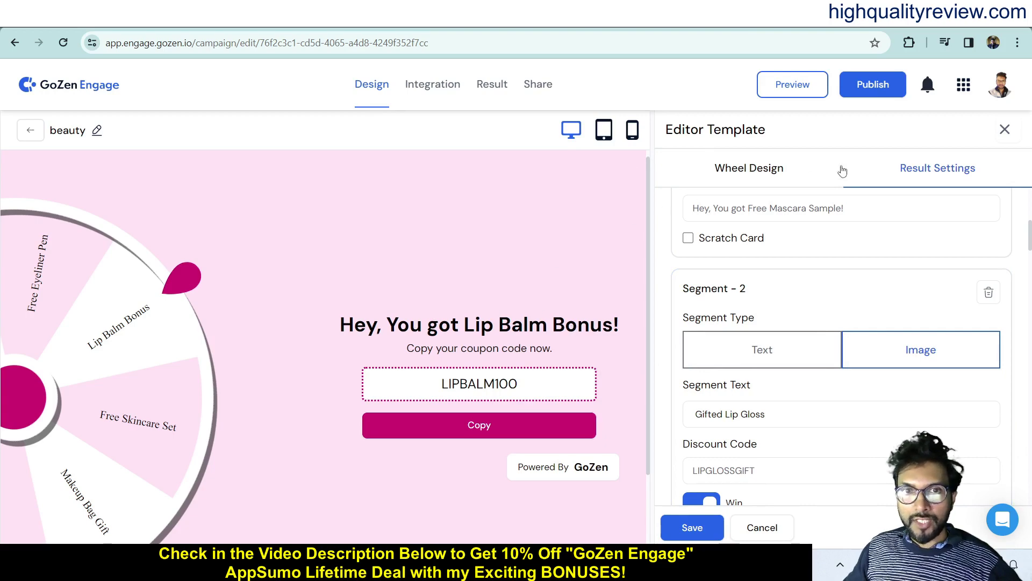
{"action": "left_click", "coordinate": [864, 90]}
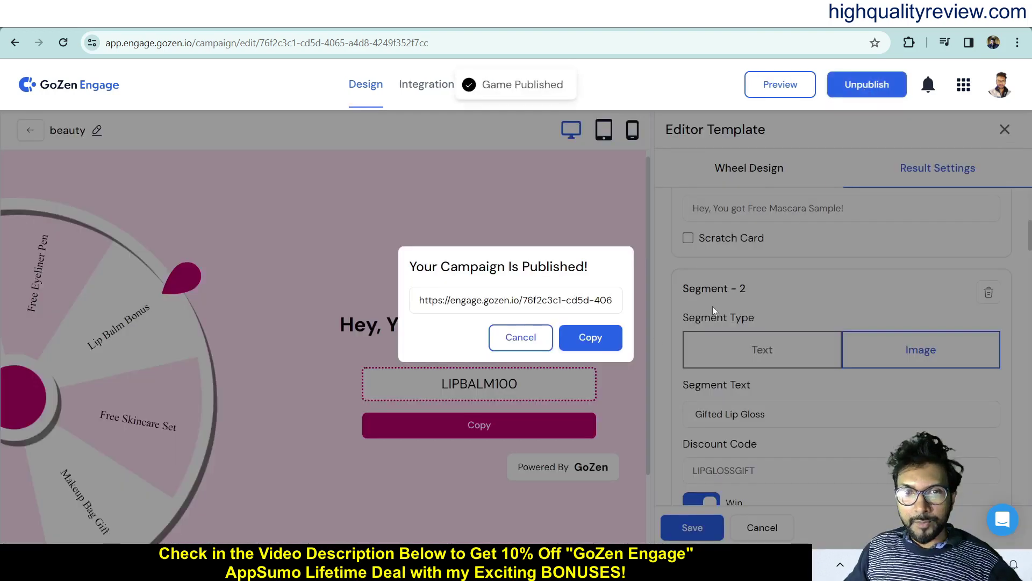
- Open the published beauty spin wheel's copied link in a new browser tab
{"action": "left_click", "coordinate": [597, 337]}
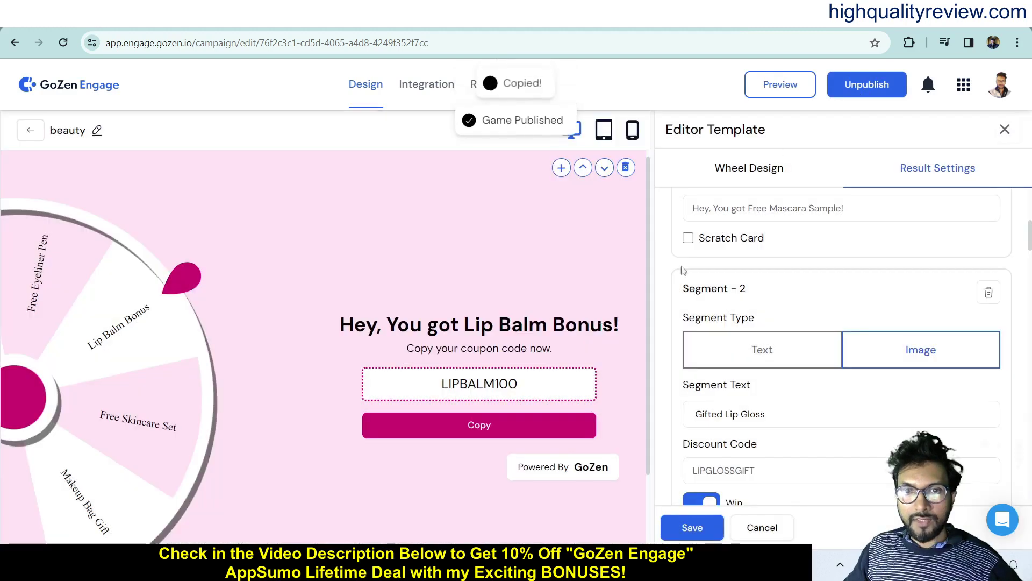
{"action": "key", "text": "ctrl+t"}
{"action": "key", "text": "ctrl+v"}
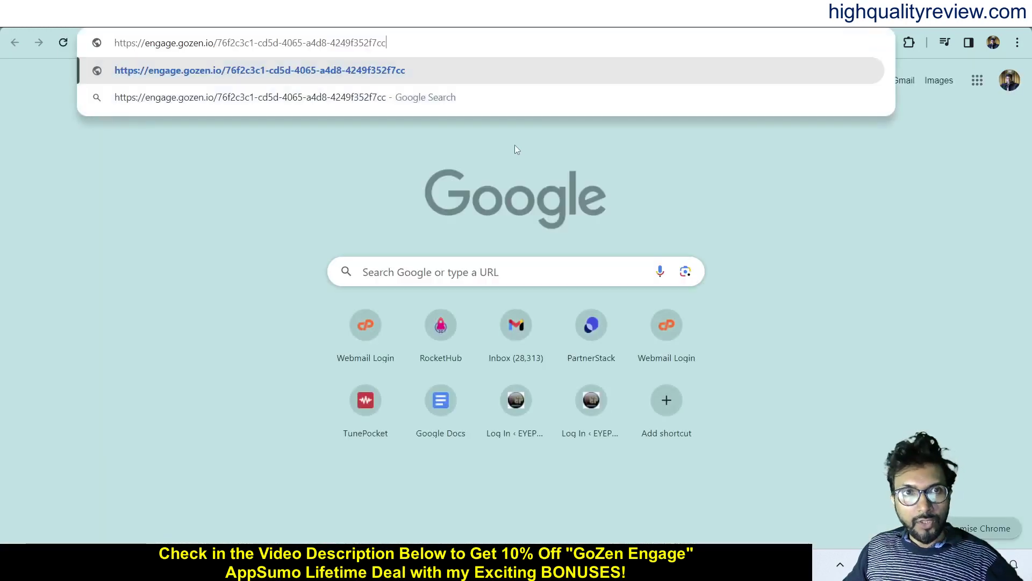
{"action": "key", "text": "Return"}
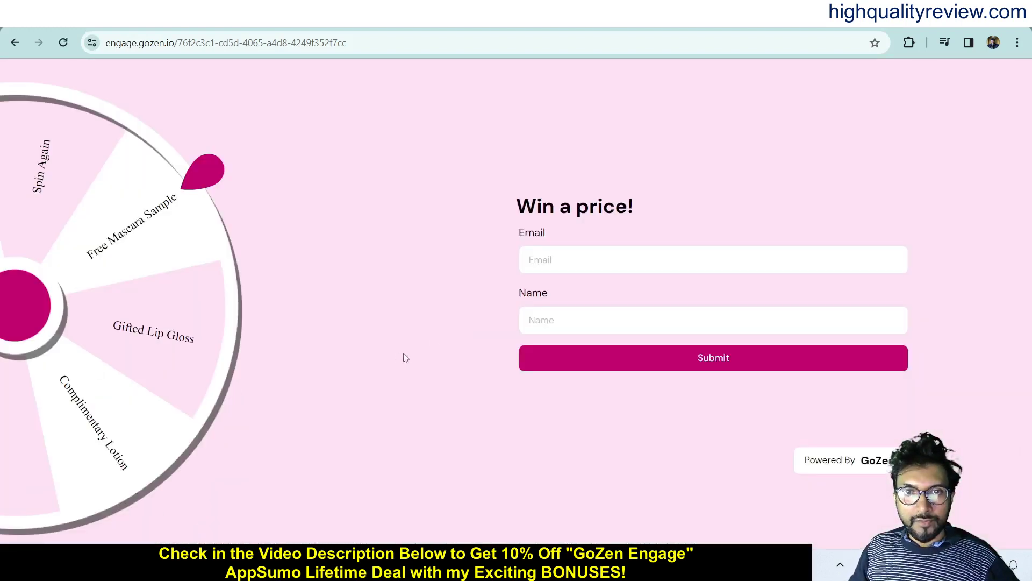
- Enter the suggested email and name, spin to win the Lip Balm Bonus, then return to the editor
{"action": "left_click", "coordinate": [547, 266]}
{"action": "left_click", "coordinate": [589, 294]}
{"action": "left_click", "coordinate": [591, 320]}
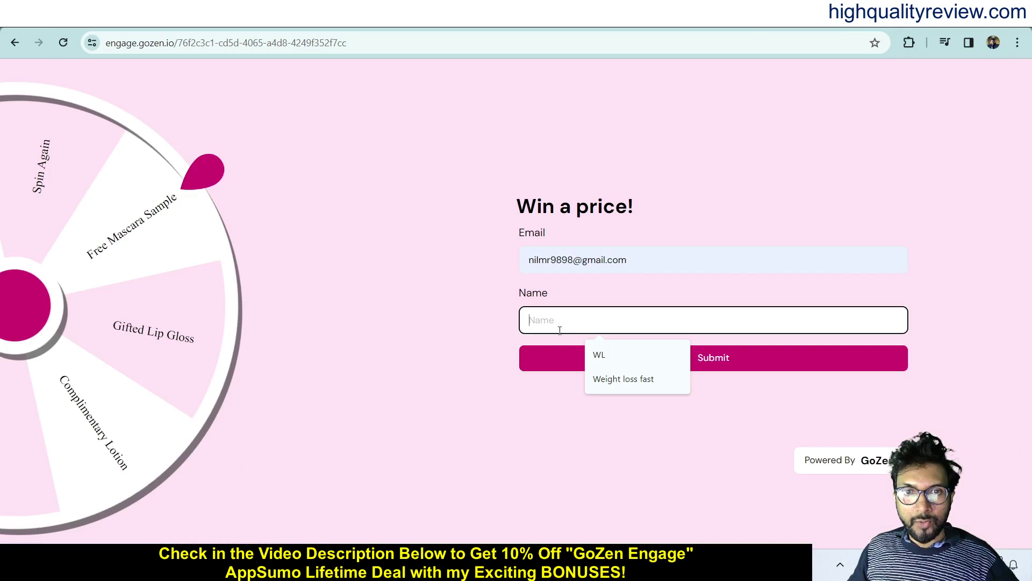
{"action": "left_click", "coordinate": [593, 354]}
{"action": "left_click", "coordinate": [721, 359]}
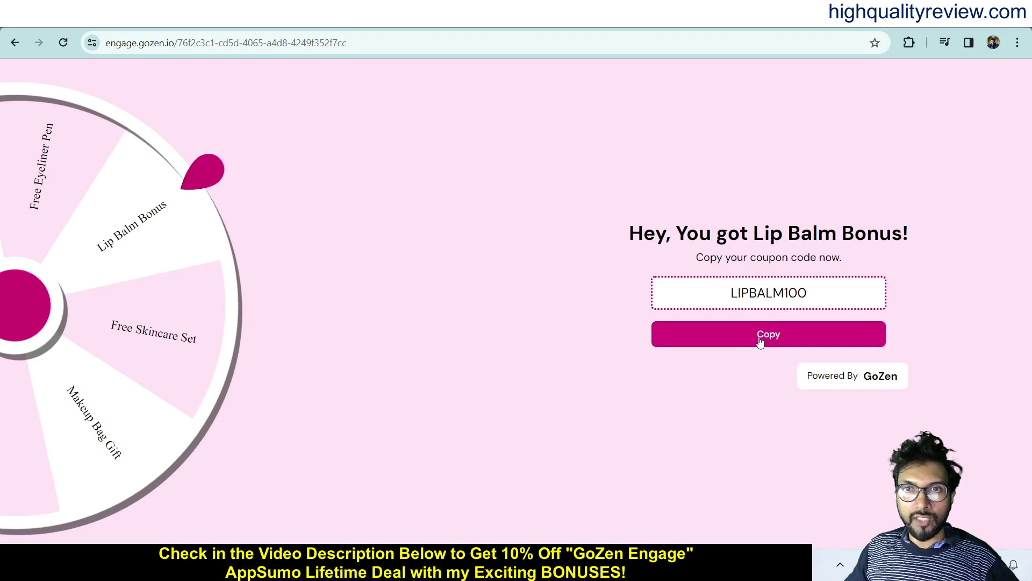
{"action": "left_click", "coordinate": [746, 29]}
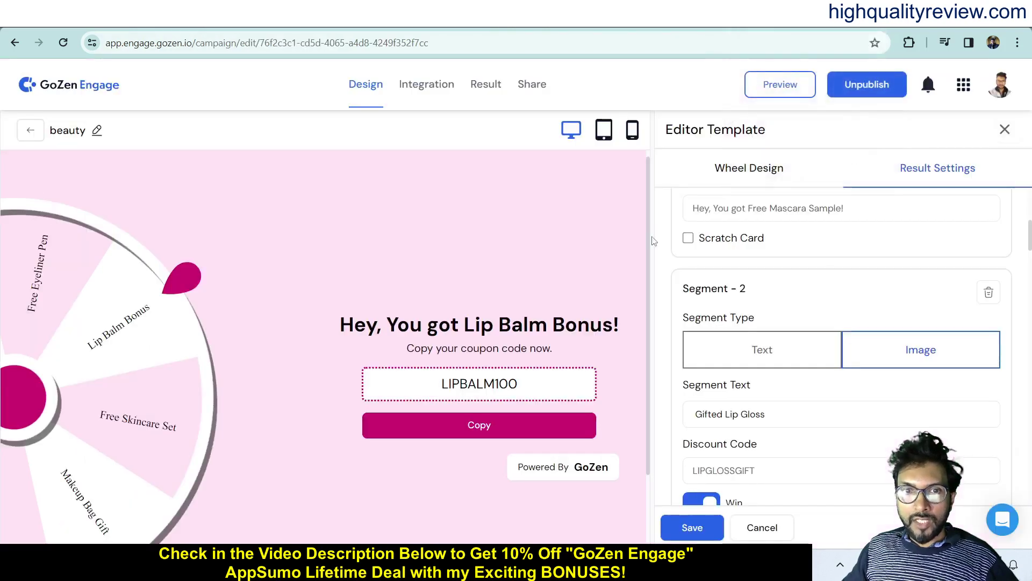
- Choose the Pizza Preferences and Cravings template from the Ecommerce template gallery
{"action": "left_click", "coordinate": [31, 130]}
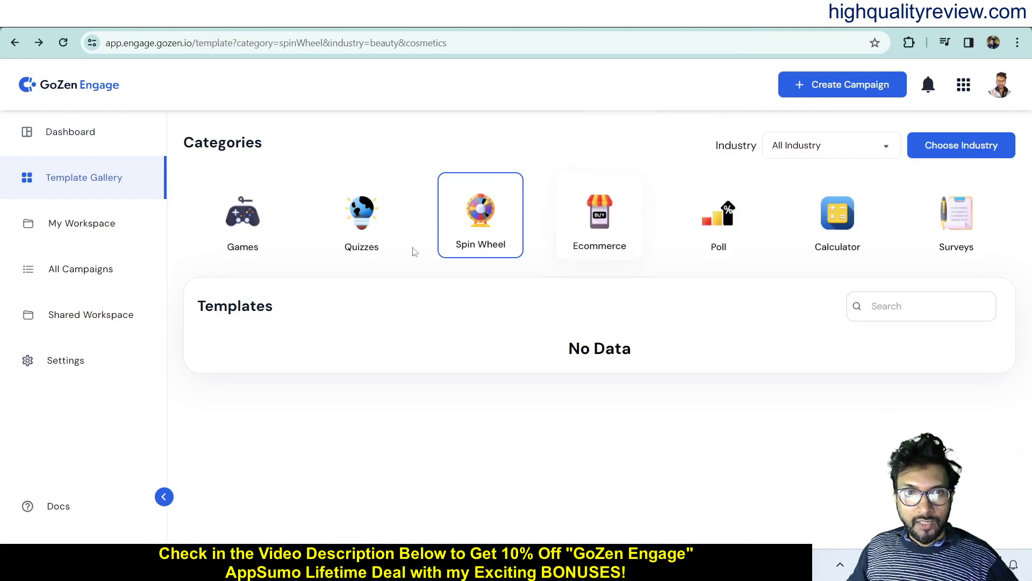
{"action": "left_click", "coordinate": [596, 241]}
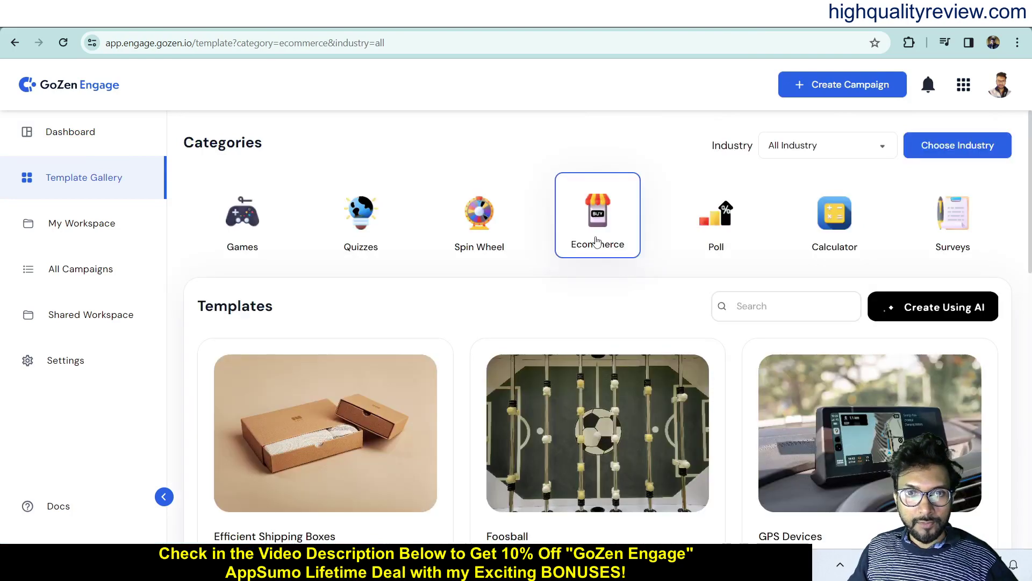
{"action": "scroll", "coordinate": [636, 436], "scroll_direction": "down", "scroll_amount": 2}
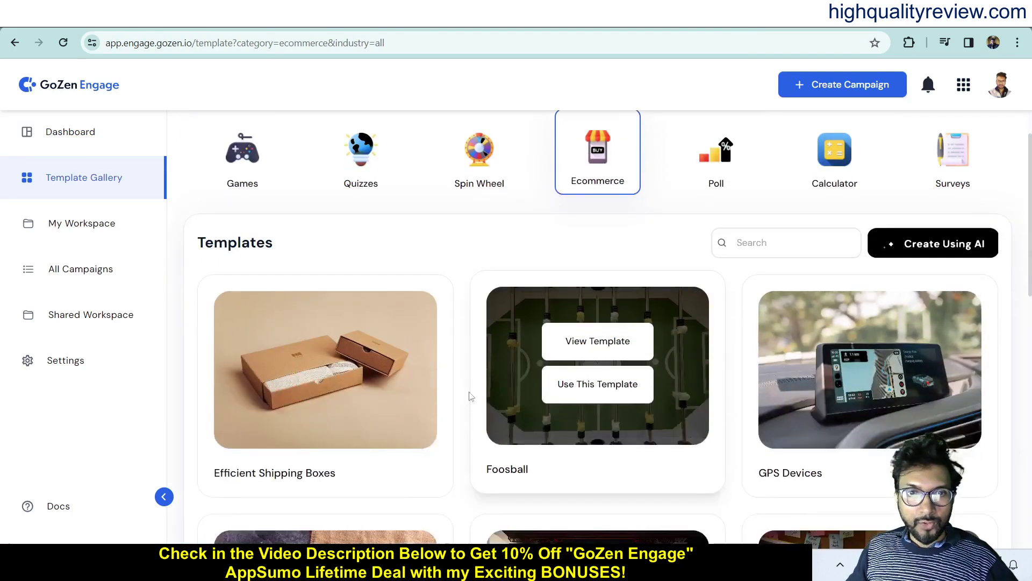
{"action": "scroll", "coordinate": [446, 393], "scroll_direction": "down", "scroll_amount": 15}
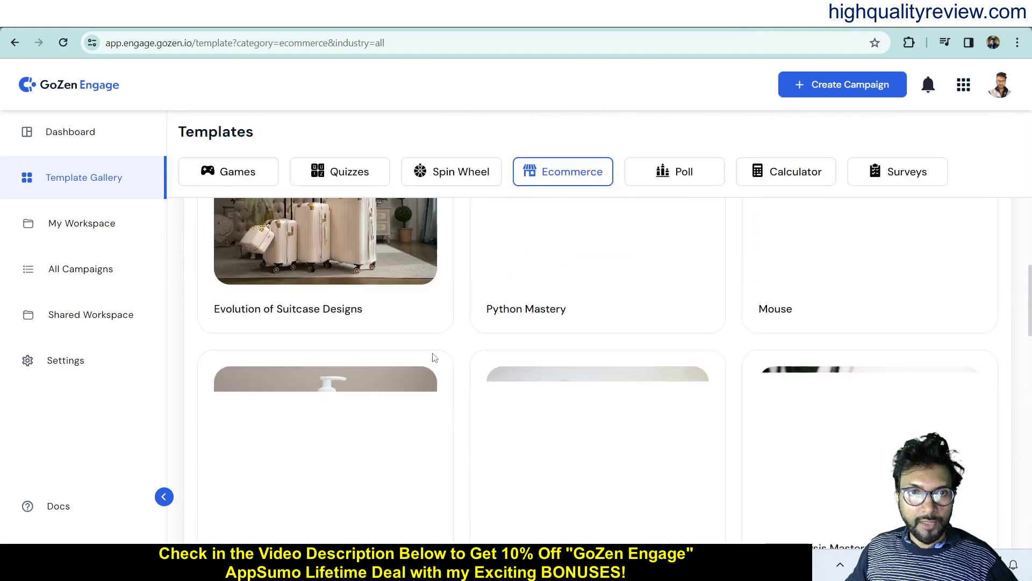
{"action": "scroll", "coordinate": [434, 357], "scroll_direction": "up", "scroll_amount": 4}
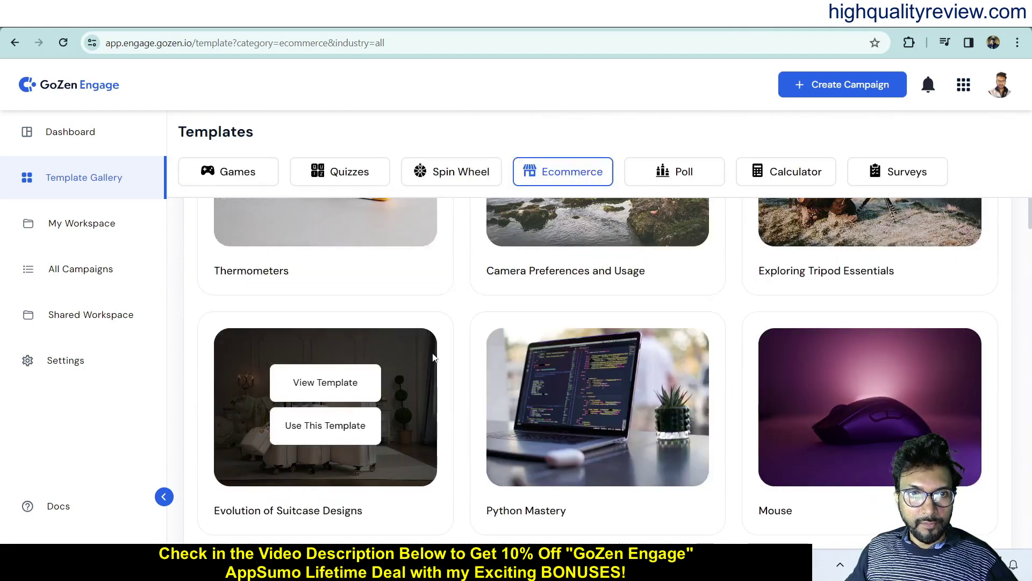
{"action": "scroll", "coordinate": [434, 358], "scroll_direction": "up", "scroll_amount": 6}
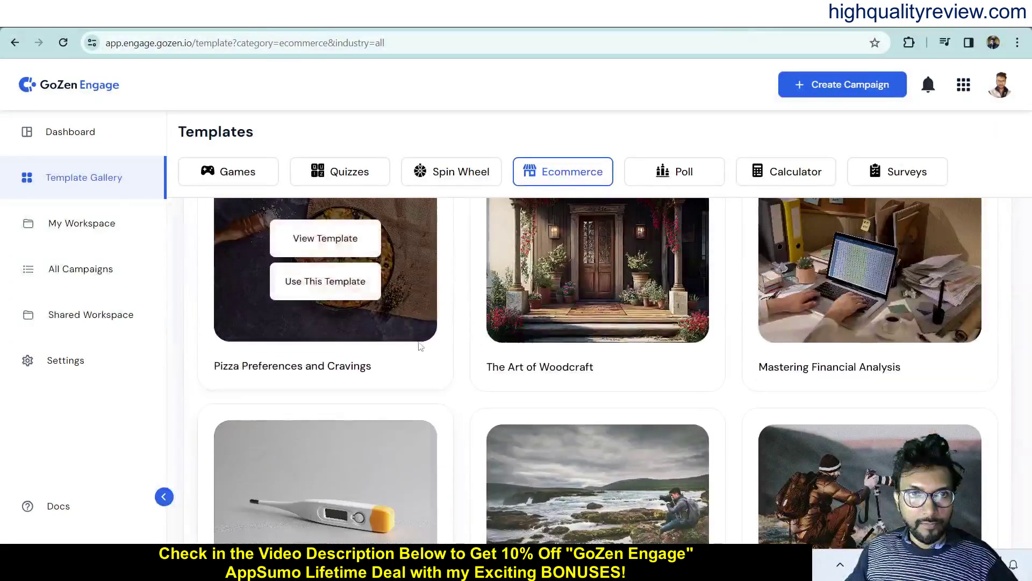
{"action": "left_click", "coordinate": [314, 284]}
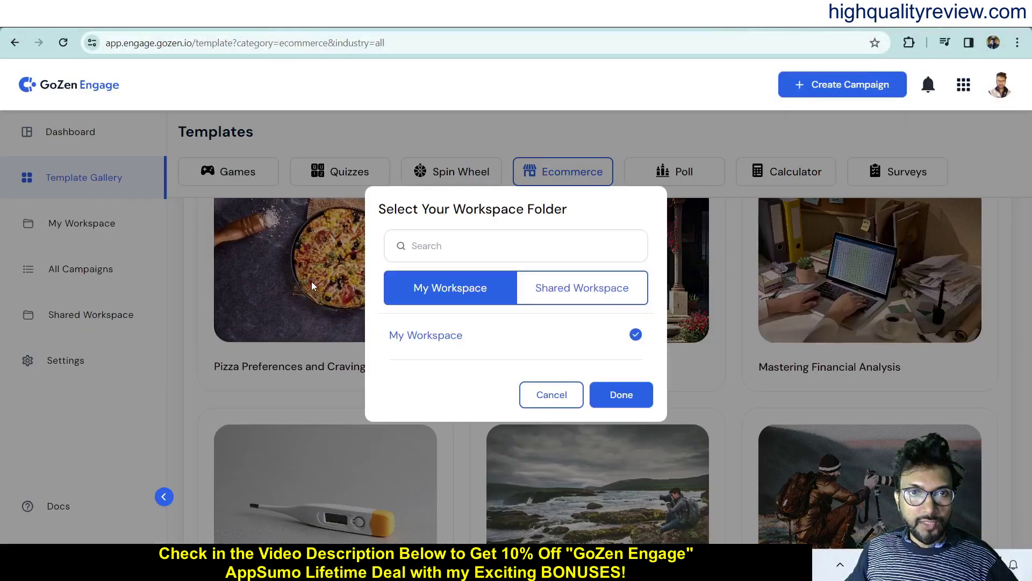
- Save the new campaign in My Workspace under the name 'pizza'
{"action": "left_click", "coordinate": [626, 398]}
{"action": "left_click_drag", "start_coordinate": [414, 323], "coordinate": [492, 324]}
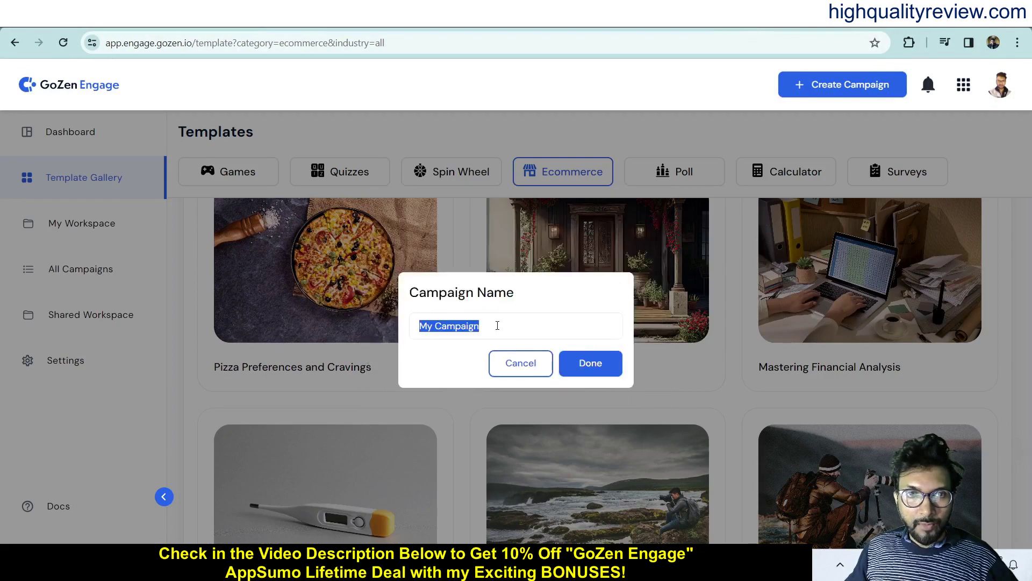
{"action": "type", "text": "pizza"}
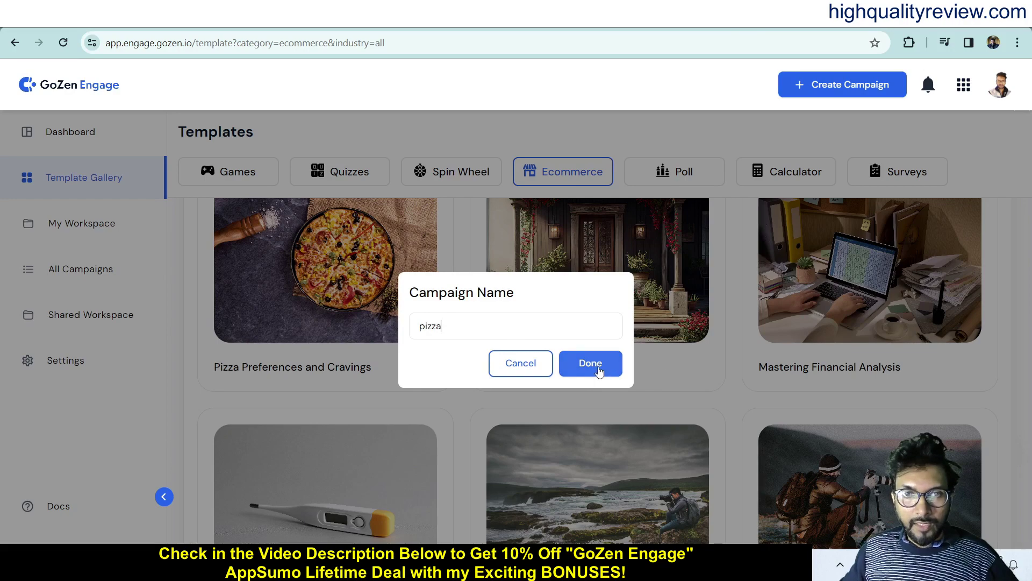
{"action": "left_click", "coordinate": [596, 364]}
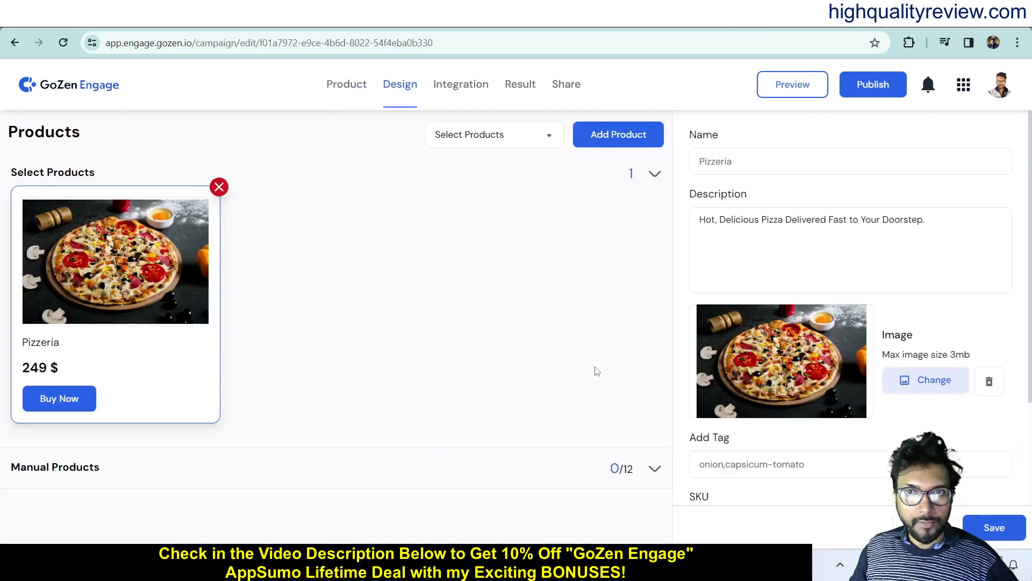
- Add a product manually and upload the homemade pepperoni pizza photo from Downloads as its image
{"action": "left_click", "coordinate": [628, 139]}
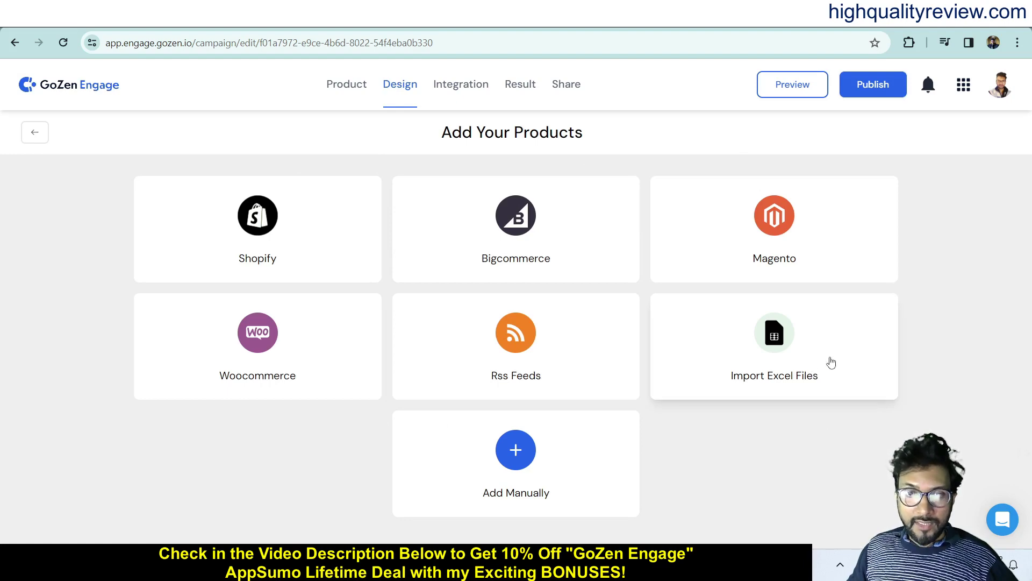
{"action": "left_click", "coordinate": [515, 457]}
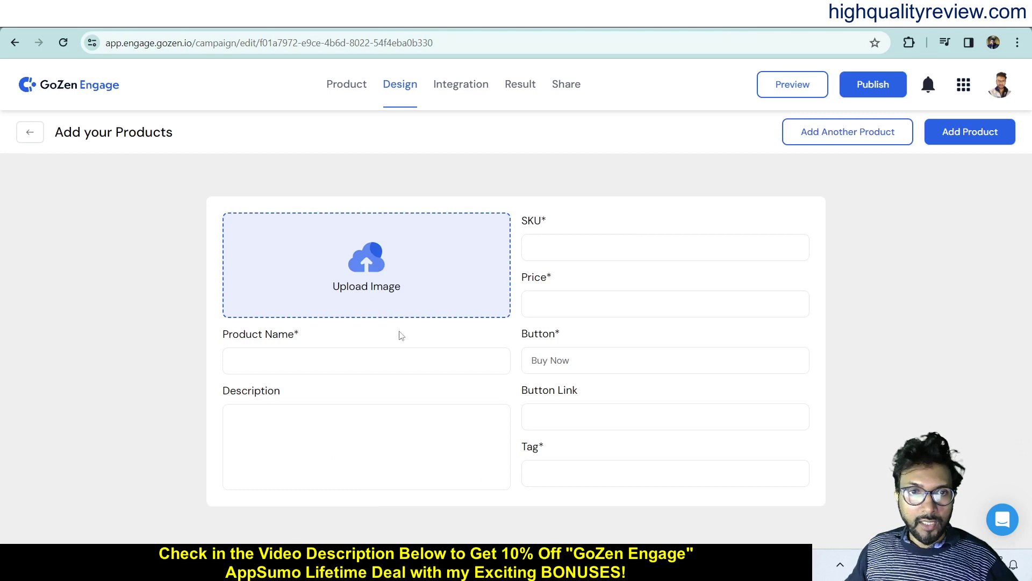
{"action": "left_click", "coordinate": [373, 278]}
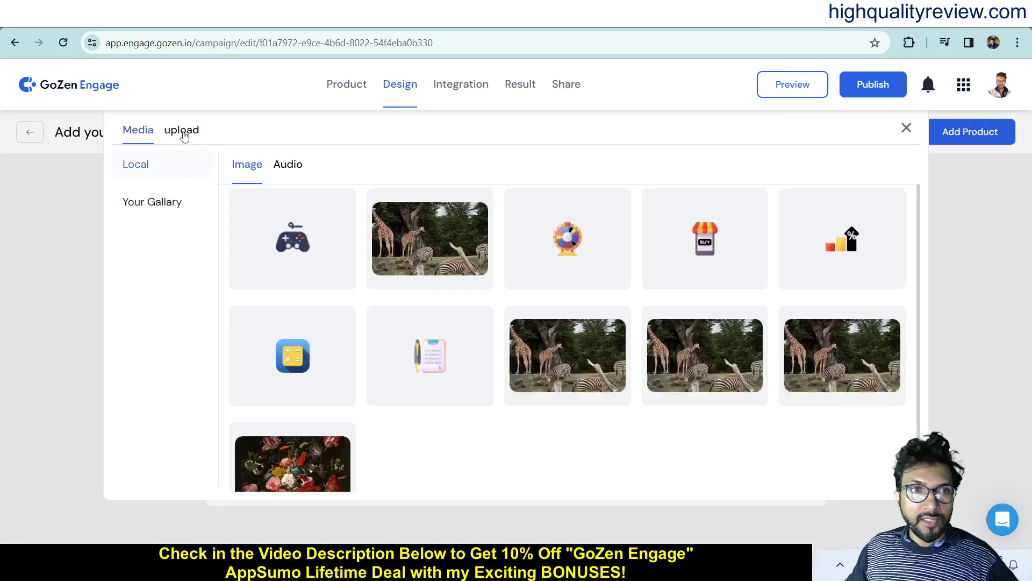
{"action": "left_click", "coordinate": [182, 131]}
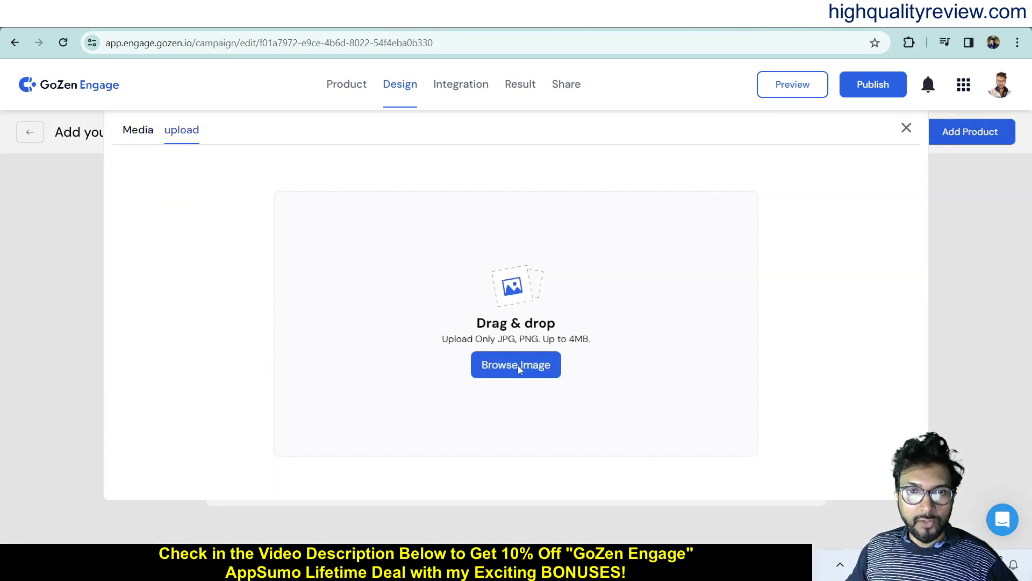
{"action": "left_click", "coordinate": [518, 366]}
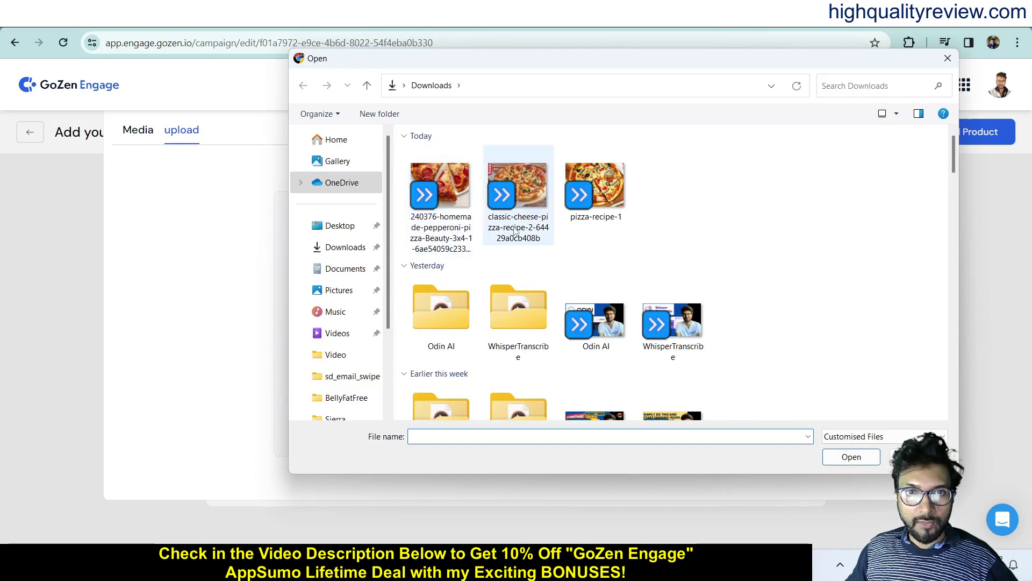
{"action": "left_click", "coordinate": [467, 240]}
{"action": "left_click", "coordinate": [850, 458]}
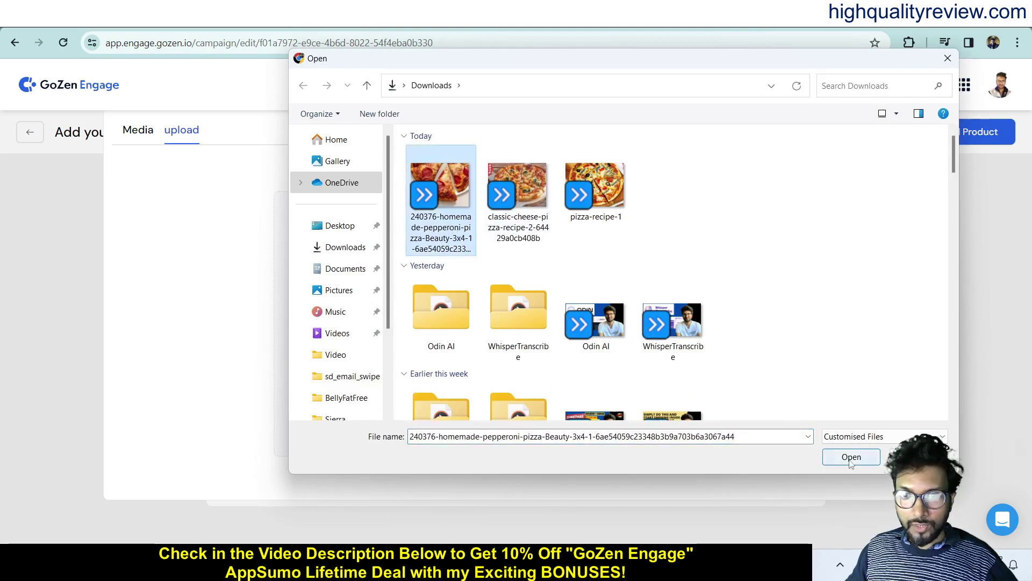
{"action": "left_click", "coordinate": [564, 367]}
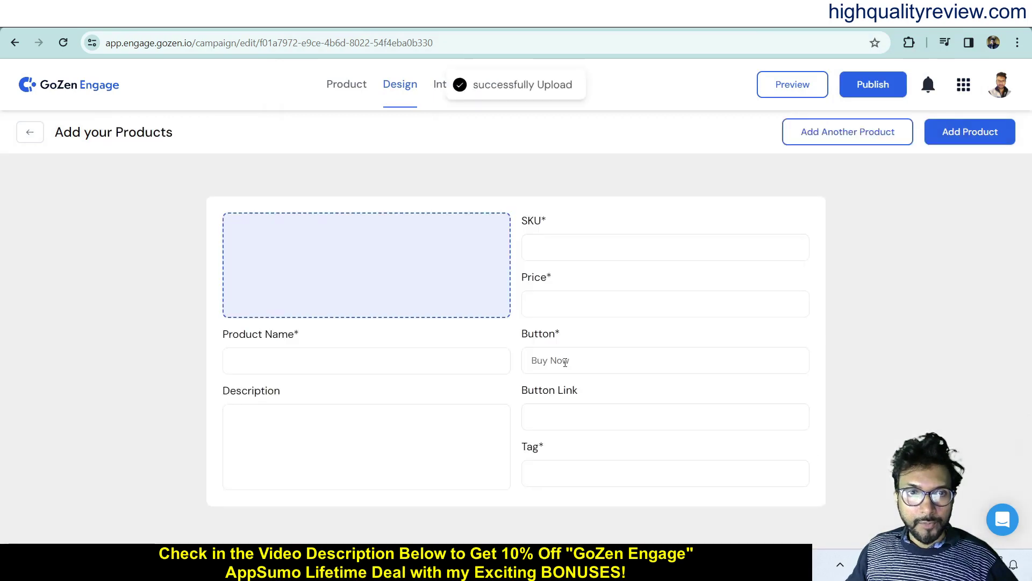
- Name the product 'Mid Pizza' and paste the same text as its description
{"action": "left_click", "coordinate": [304, 435]}
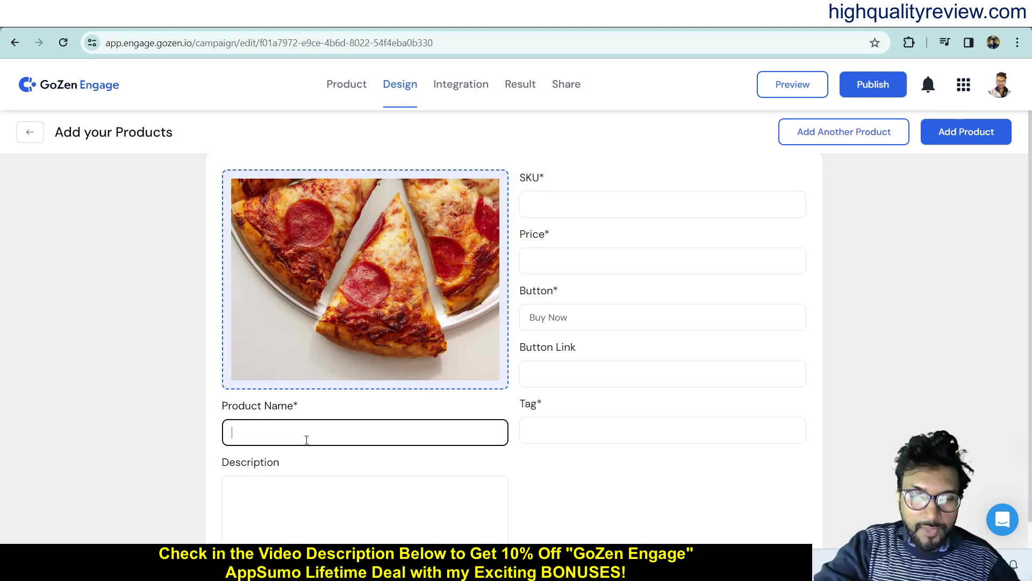
{"action": "key", "text": "BackSpace"}
{"action": "type", "text": "Mid"}
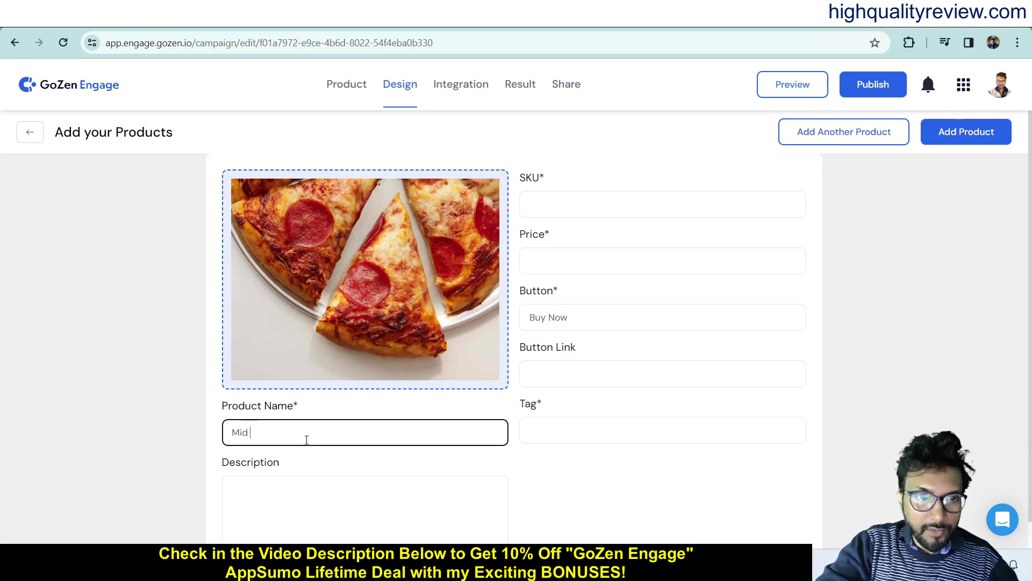
{"action": "type", "text": " Pizza"}
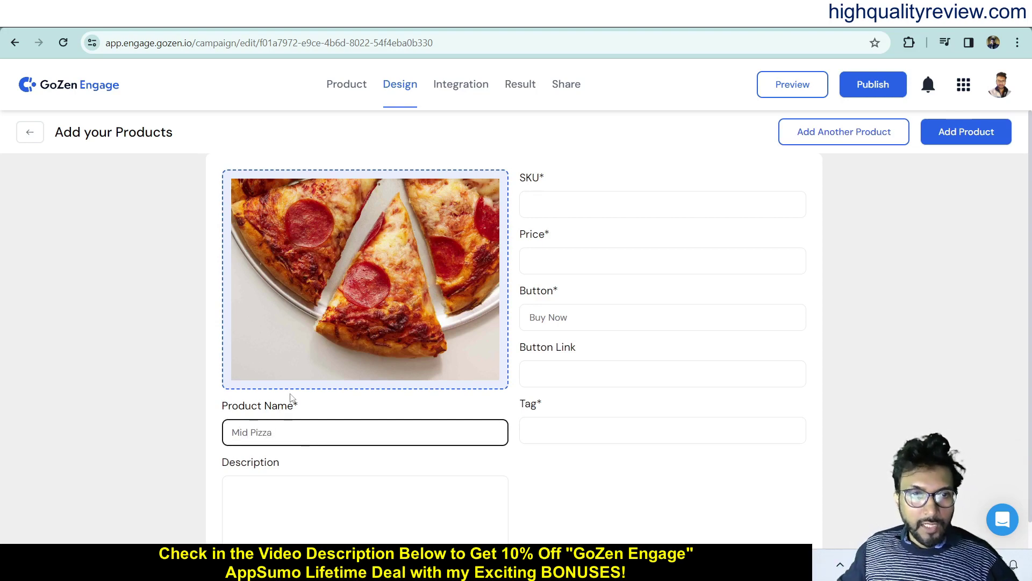
{"action": "left_click_drag", "start_coordinate": [295, 442], "coordinate": [115, 445]}
{"action": "key", "text": "ctrl+c"}
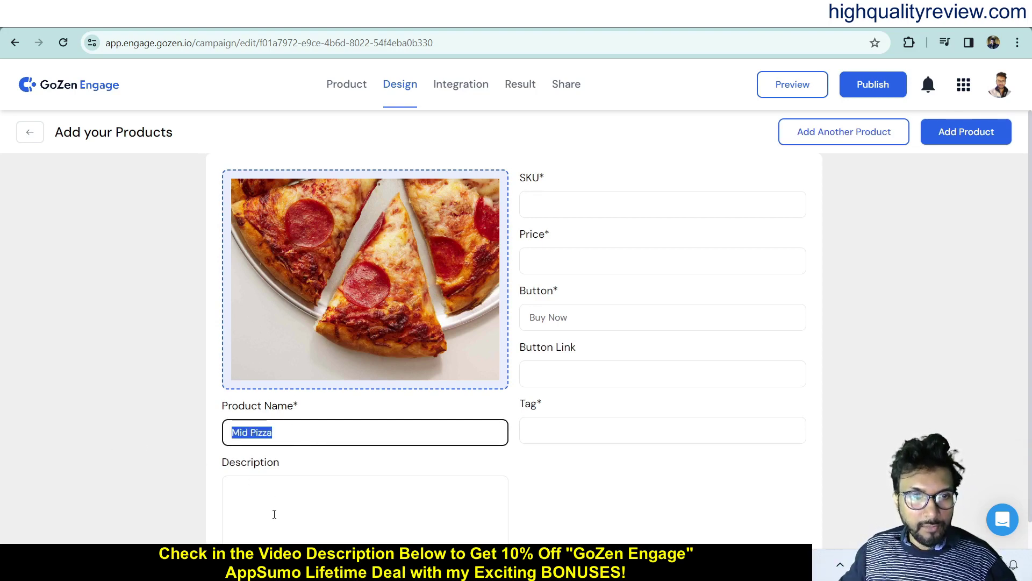
{"action": "left_click", "coordinate": [273, 500]}
{"action": "key", "text": "ctrl+v"}
- Give Mid Pizza the SKU MP and the tag 'pizza', then save the product
{"action": "left_click", "coordinate": [559, 200]}
{"action": "type", "text": "MP"}
{"action": "left_click", "coordinate": [585, 262]}
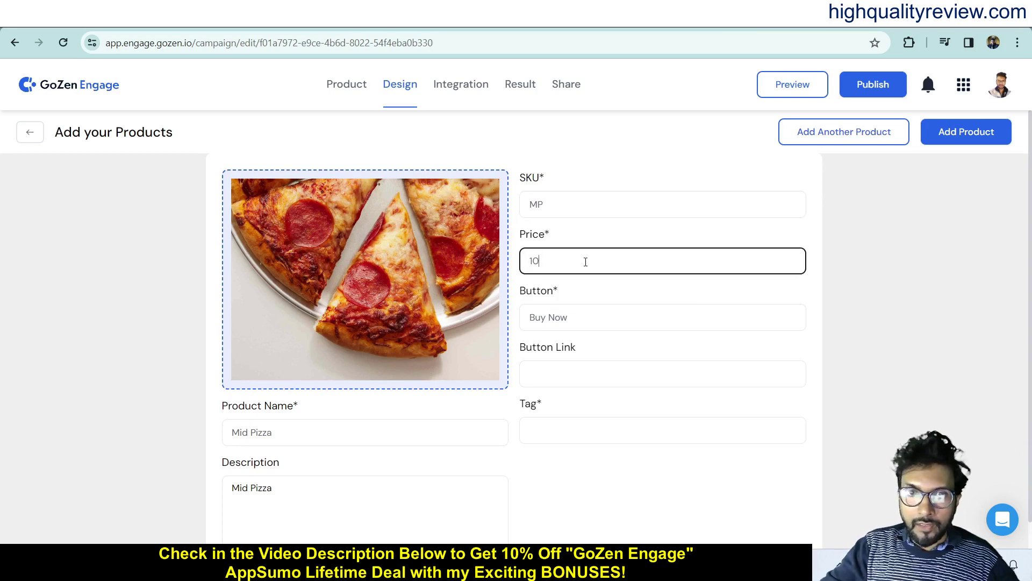
{"action": "left_click", "coordinate": [577, 323]}
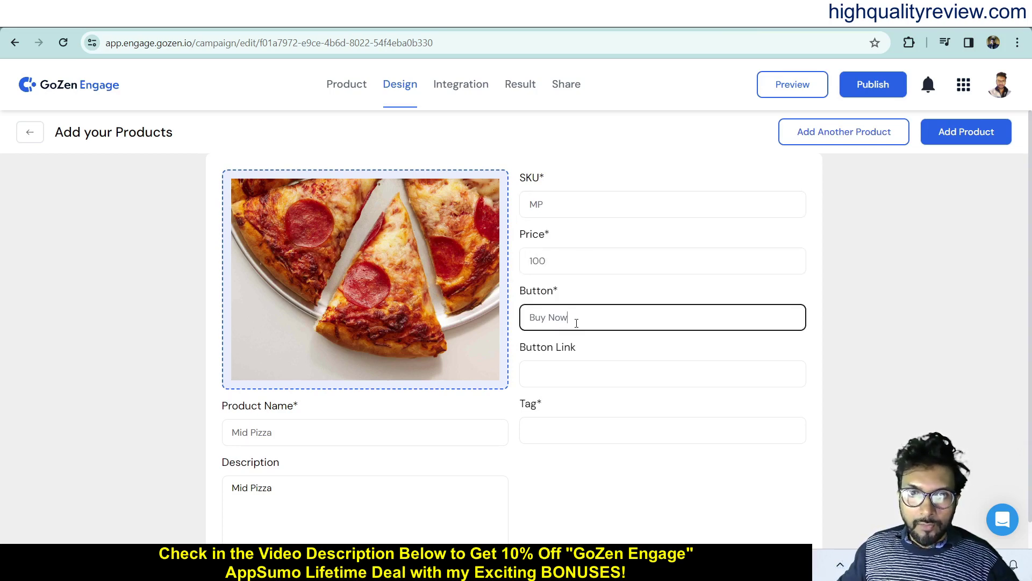
{"action": "scroll", "coordinate": [611, 287], "scroll_direction": "down", "scroll_amount": 1}
{"action": "left_click", "coordinate": [572, 337]}
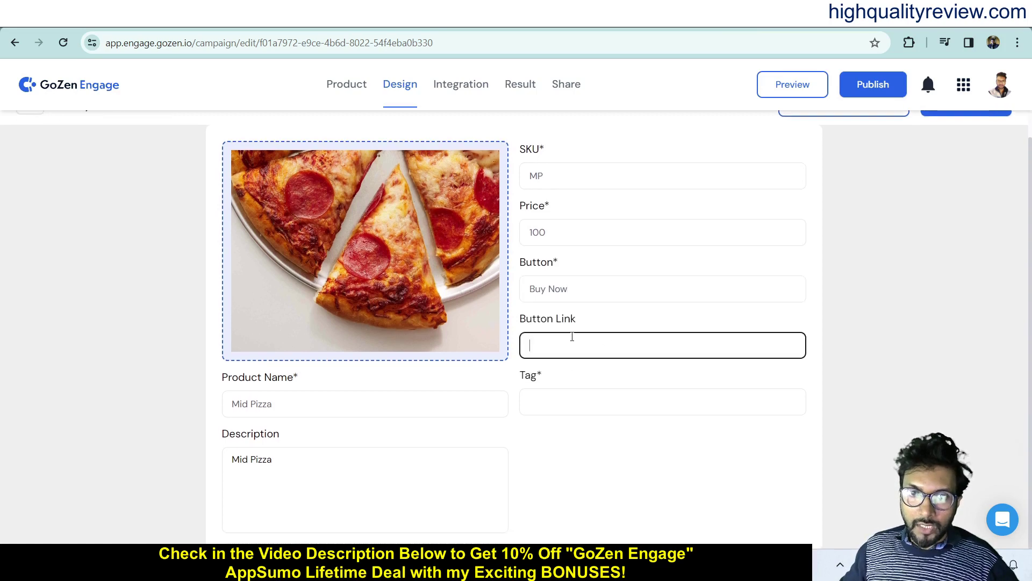
{"action": "left_click", "coordinate": [559, 403]}
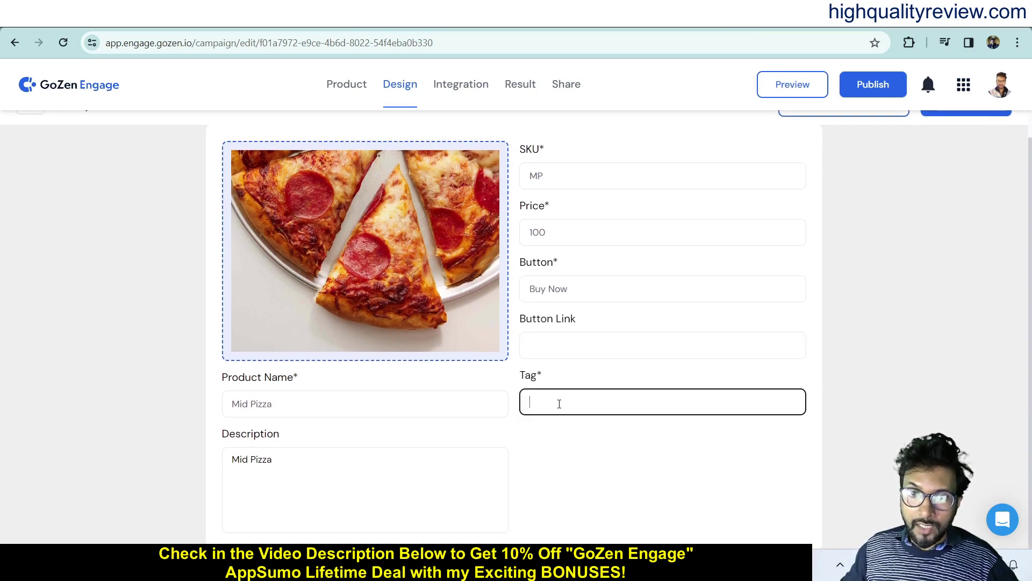
{"action": "type", "text": "pizza"}
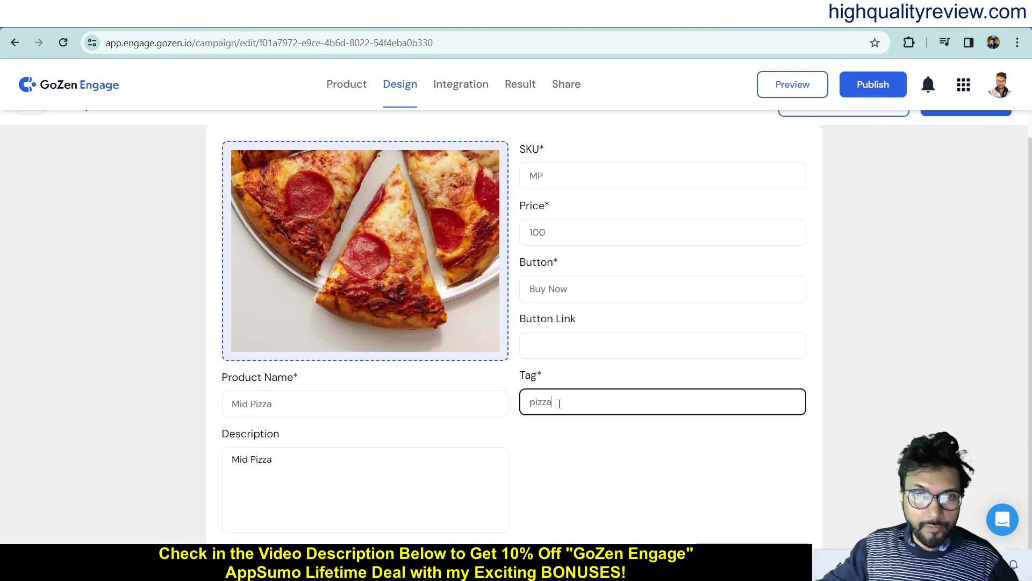
{"action": "scroll", "coordinate": [667, 442], "scroll_direction": "up", "scroll_amount": 1}
{"action": "scroll", "coordinate": [716, 431], "scroll_direction": "down", "scroll_amount": 1}
{"action": "scroll", "coordinate": [717, 452], "scroll_direction": "up", "scroll_amount": 1}
{"action": "left_click", "coordinate": [974, 133]}
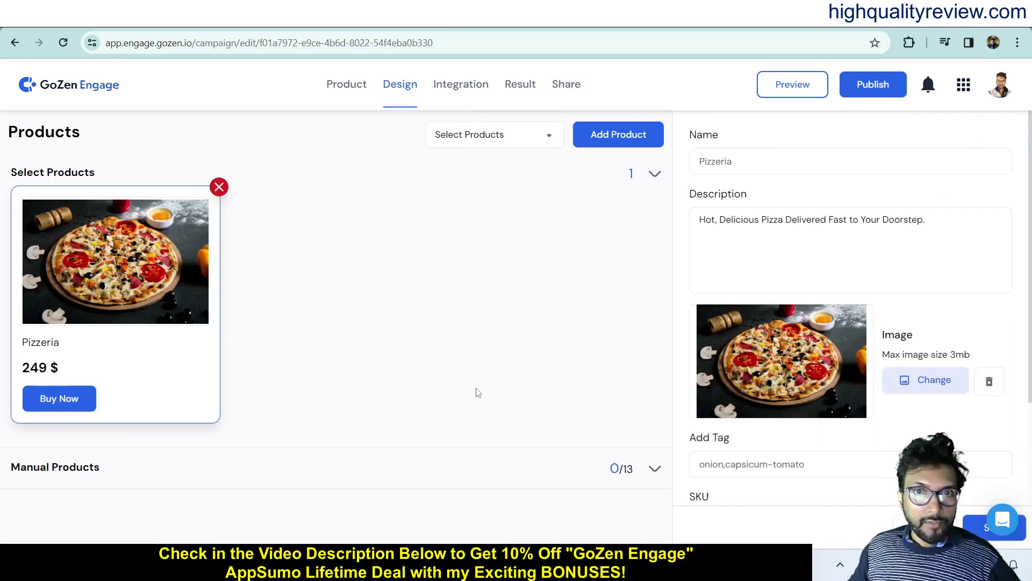
- Switch the product source to Manual Products to show the Mid Pizza card
{"action": "left_click", "coordinate": [519, 138]}
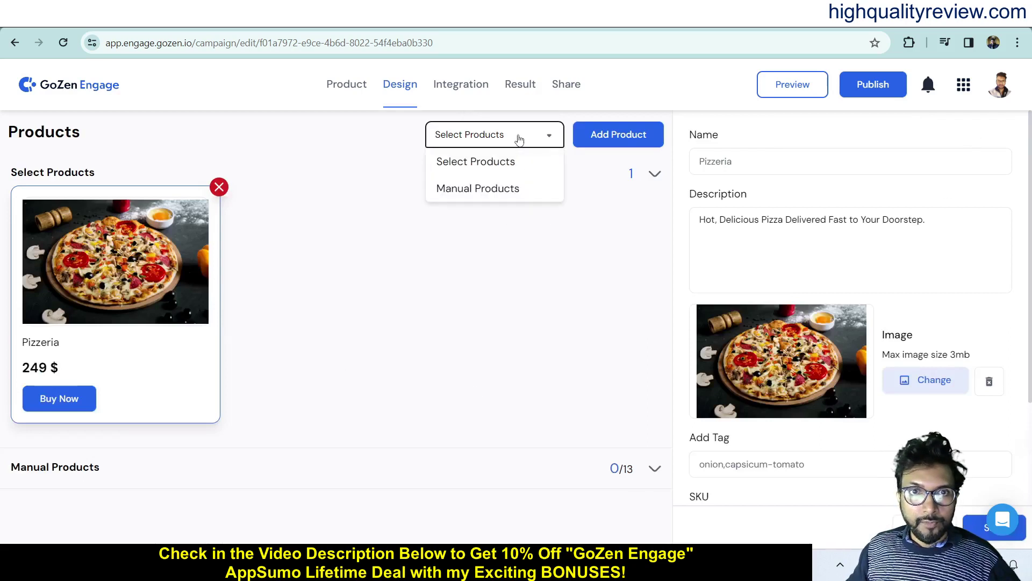
{"action": "left_click", "coordinate": [477, 193]}
{"action": "scroll", "coordinate": [473, 215], "scroll_direction": "down", "scroll_amount": 5}
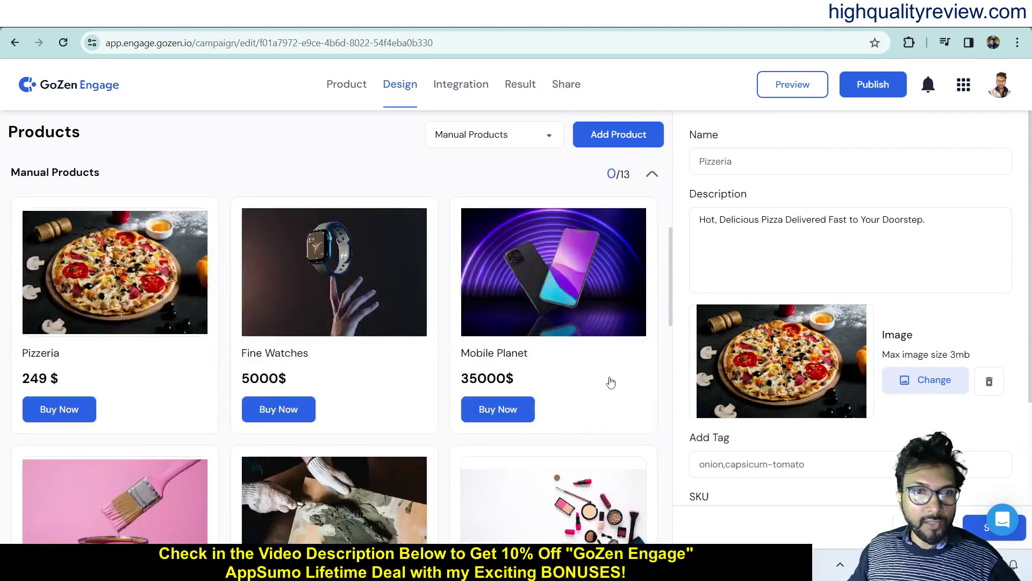
{"action": "scroll", "coordinate": [609, 381], "scroll_direction": "down", "scroll_amount": 4}
{"action": "scroll", "coordinate": [607, 382], "scroll_direction": "down", "scroll_amount": 8}
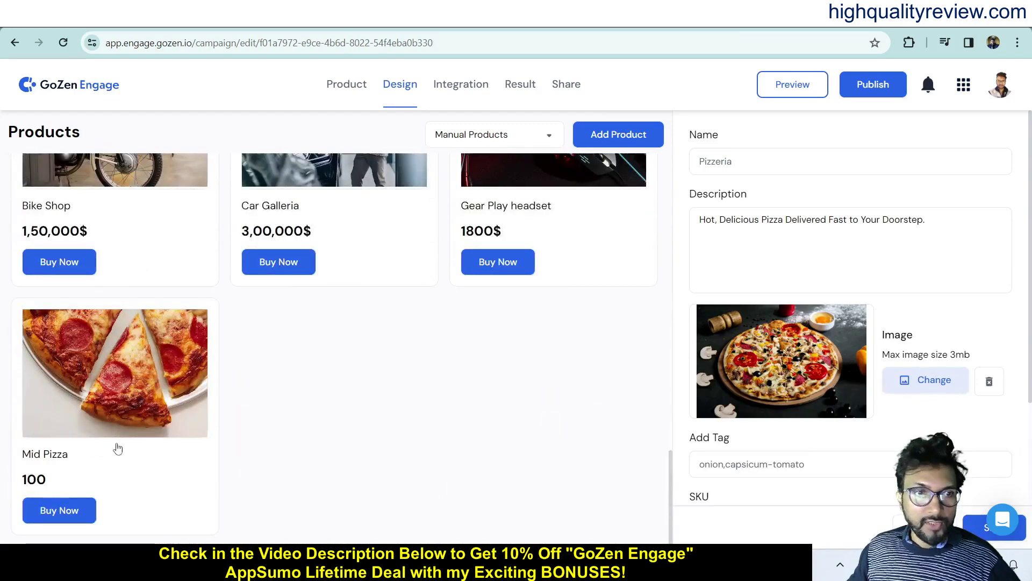
{"action": "scroll", "coordinate": [376, 425], "scroll_direction": "up", "scroll_amount": 6}
{"action": "scroll", "coordinate": [406, 426], "scroll_direction": "up", "scroll_amount": 15}
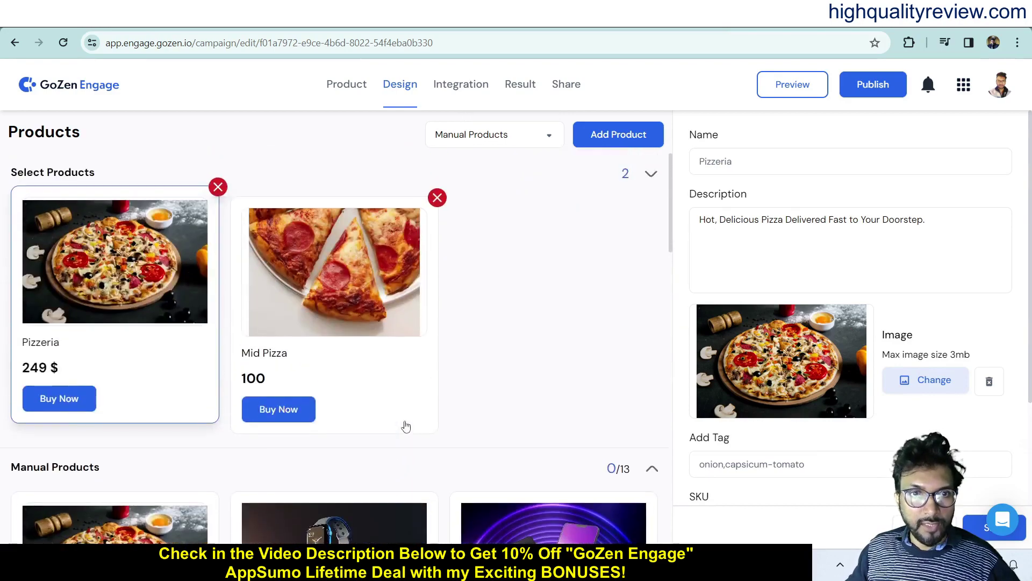
- Open Mid Pizza's product details and check its name and description
{"action": "left_click", "coordinate": [323, 278]}
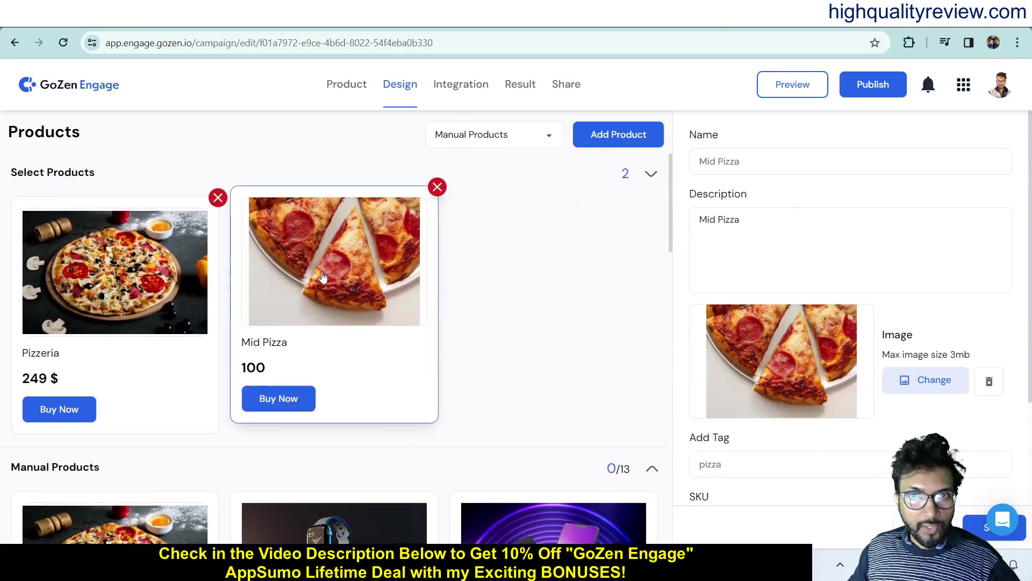
{"action": "left_click", "coordinate": [759, 159]}
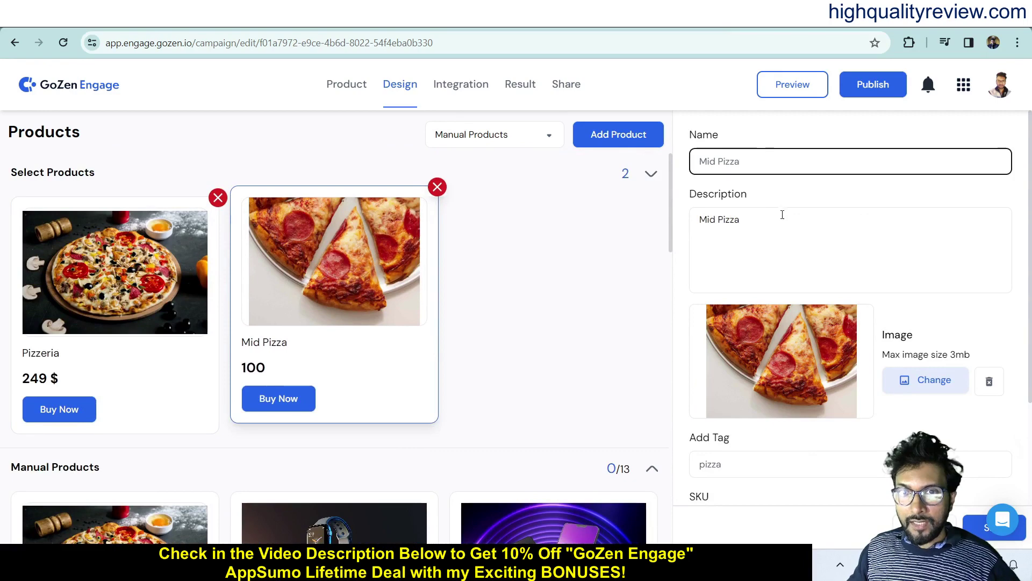
{"action": "left_click", "coordinate": [836, 265]}
{"action": "scroll", "coordinate": [870, 353], "scroll_direction": "down", "scroll_amount": 3}
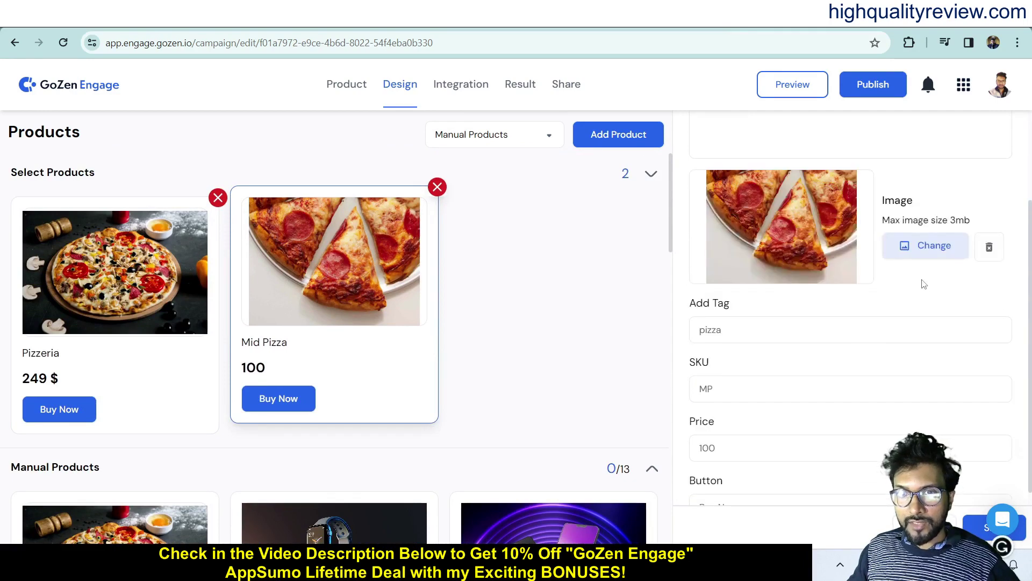
{"action": "scroll", "coordinate": [760, 373], "scroll_direction": "down", "scroll_amount": 2}
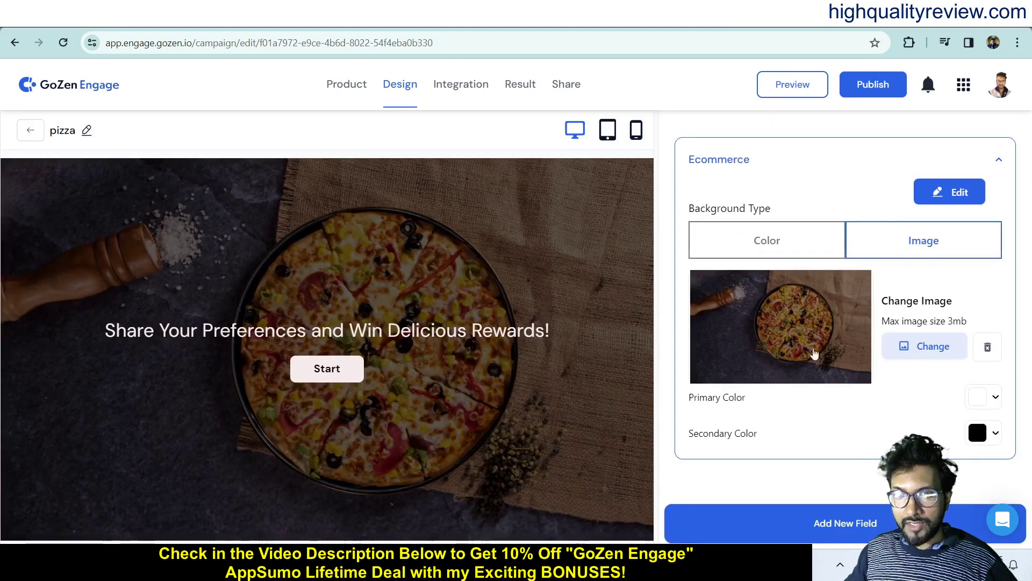
- Set the start-screen background type to Image and upload the homemade pepperoni pizza photo
{"action": "left_click", "coordinate": [774, 246]}
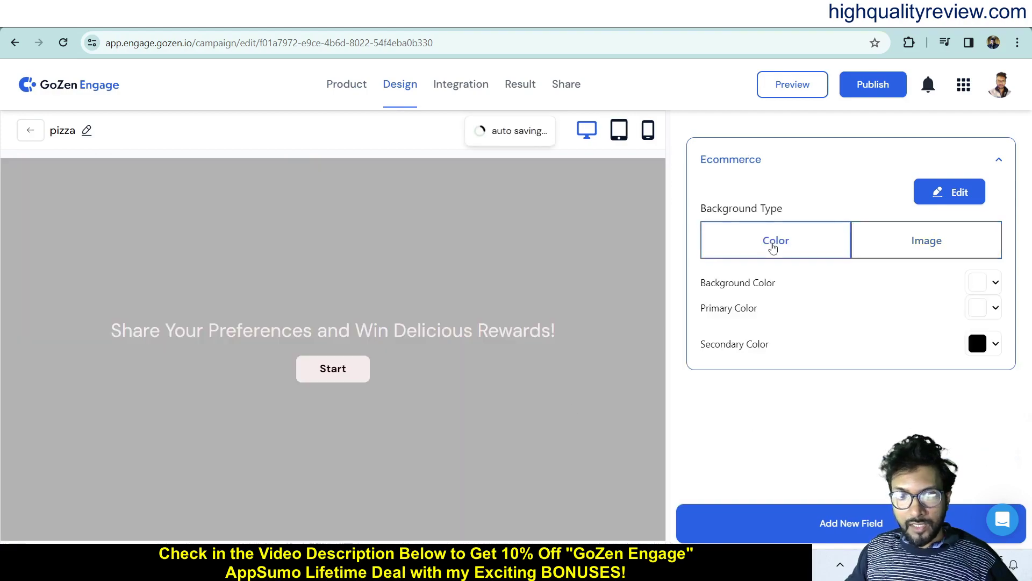
{"action": "left_click", "coordinate": [905, 239]}
{"action": "left_click", "coordinate": [920, 348]}
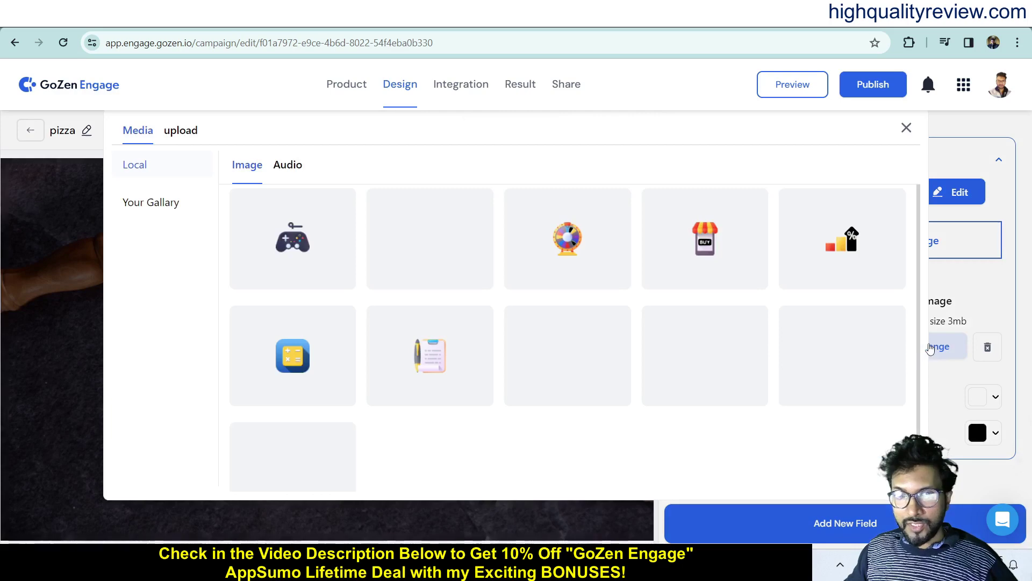
{"action": "left_click", "coordinate": [181, 133]}
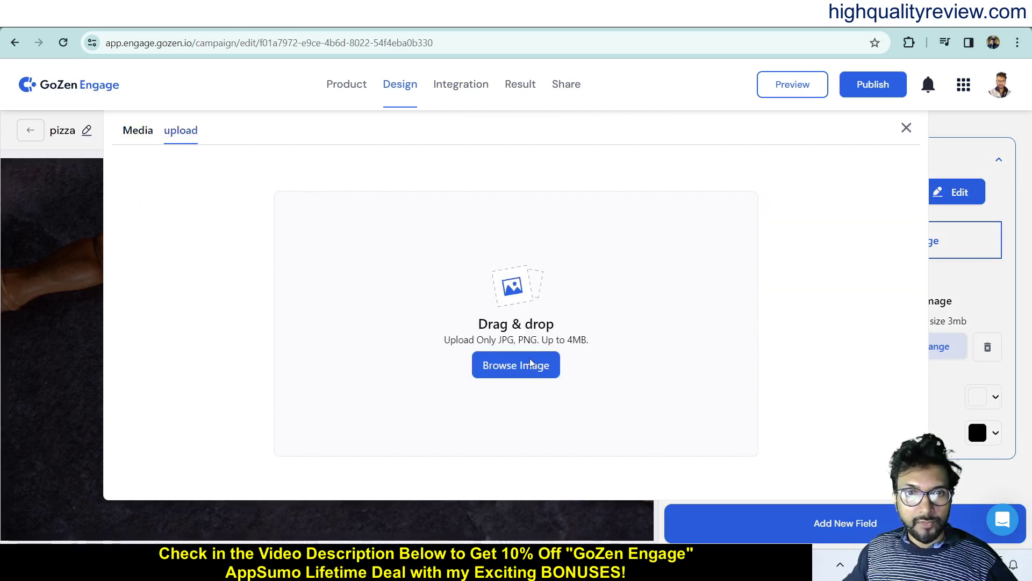
{"action": "left_click", "coordinate": [533, 359]}
{"action": "left_click", "coordinate": [438, 185]}
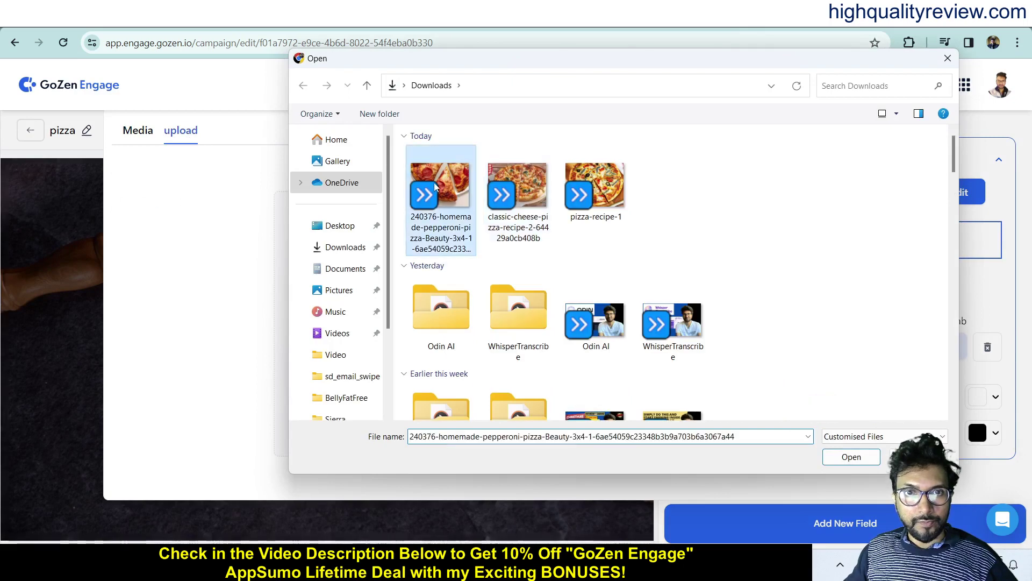
{"action": "left_click", "coordinate": [851, 456]}
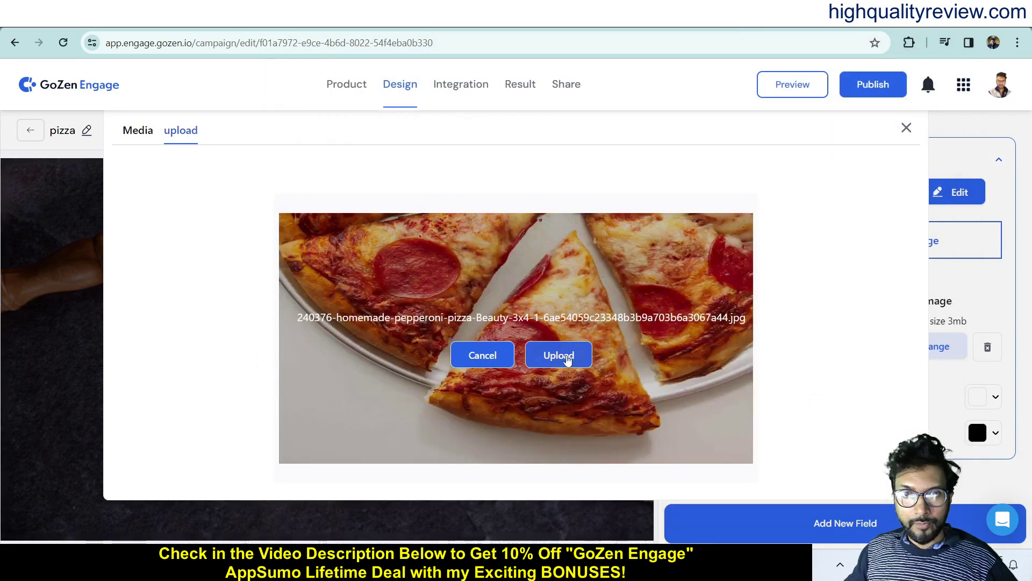
{"action": "left_click", "coordinate": [564, 355]}
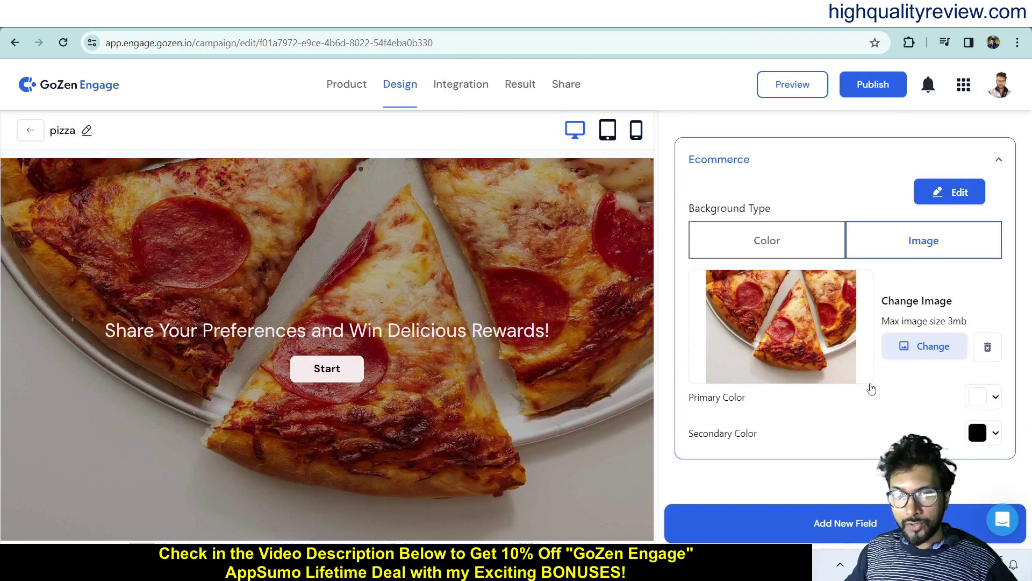
- Open the quiz template editor's Questions list and scroll through it
{"action": "left_click", "coordinate": [951, 193]}
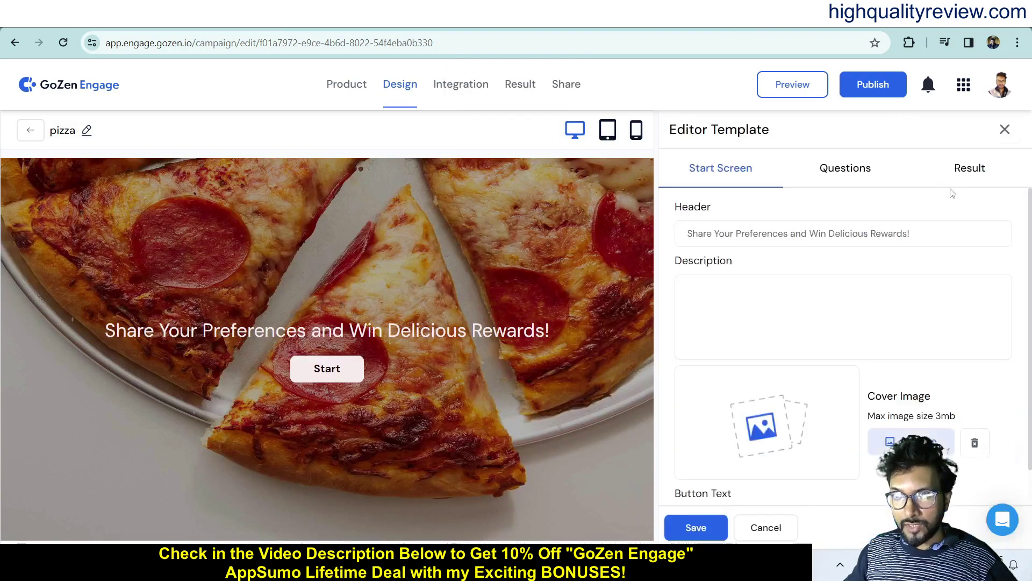
{"action": "left_click", "coordinate": [857, 182]}
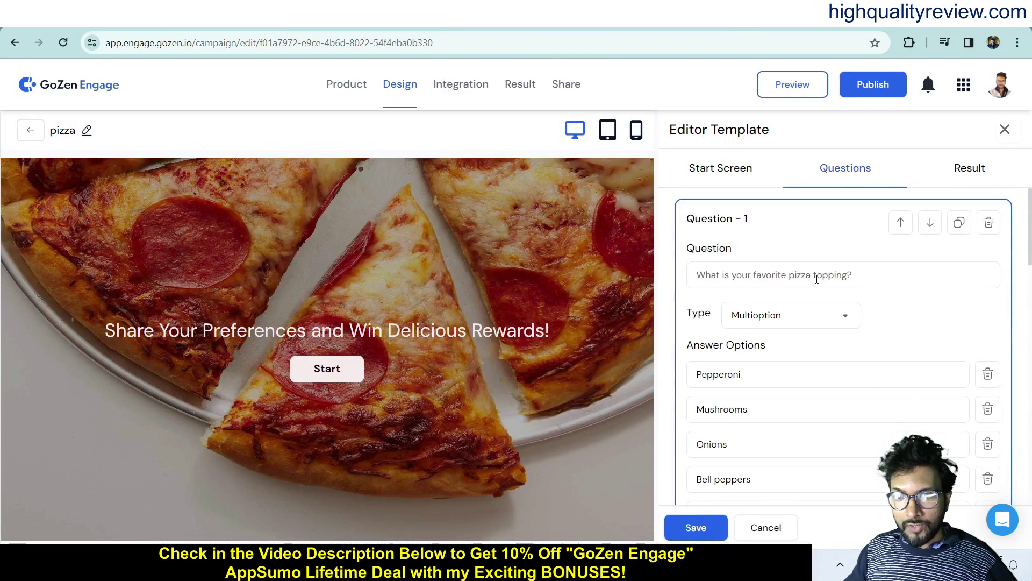
{"action": "scroll", "coordinate": [855, 369], "scroll_direction": "down", "scroll_amount": 3}
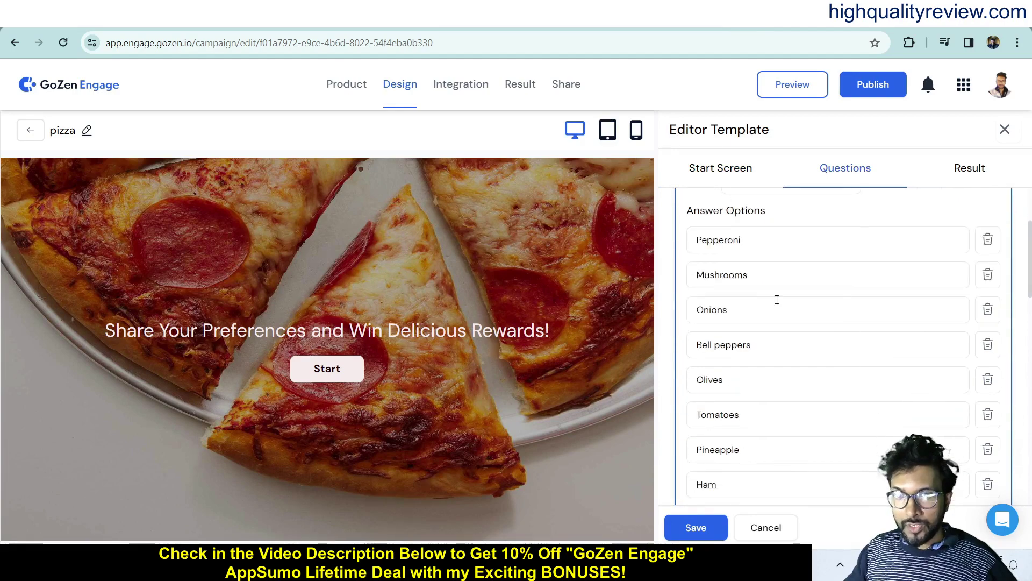
{"action": "scroll", "coordinate": [814, 446], "scroll_direction": "down", "scroll_amount": 3}
{"action": "scroll", "coordinate": [814, 445], "scroll_direction": "up", "scroll_amount": 6}
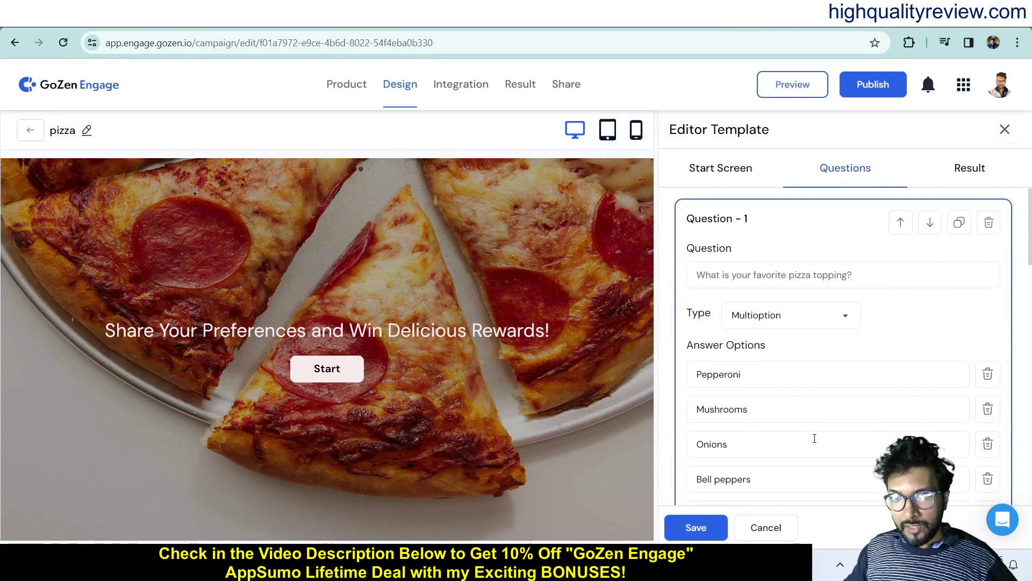
{"action": "scroll", "coordinate": [912, 431], "scroll_direction": "down", "scroll_amount": 10}
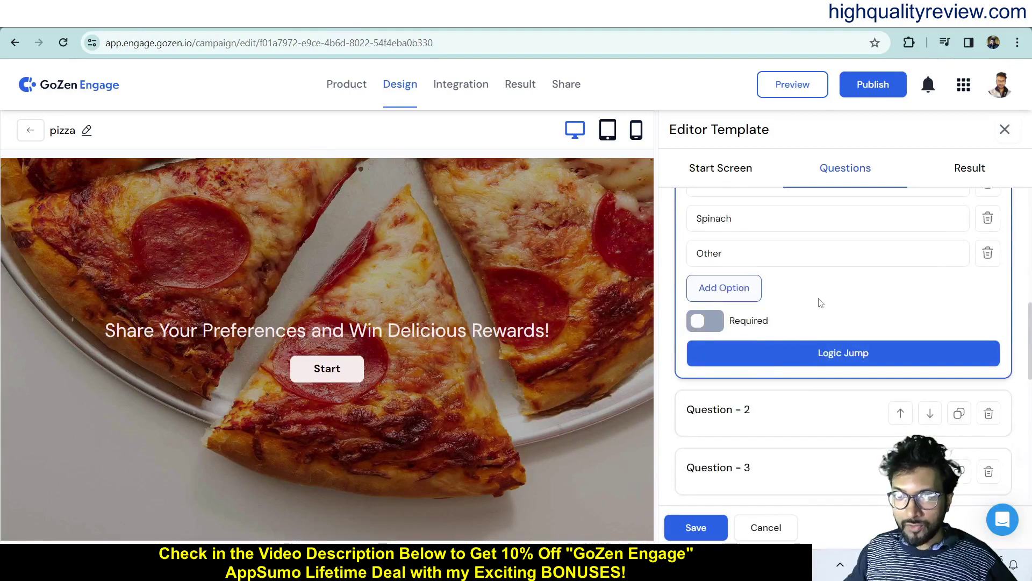
- Expand Question 2 about crust type and review the remaining questions
{"action": "left_click", "coordinate": [779, 410]}
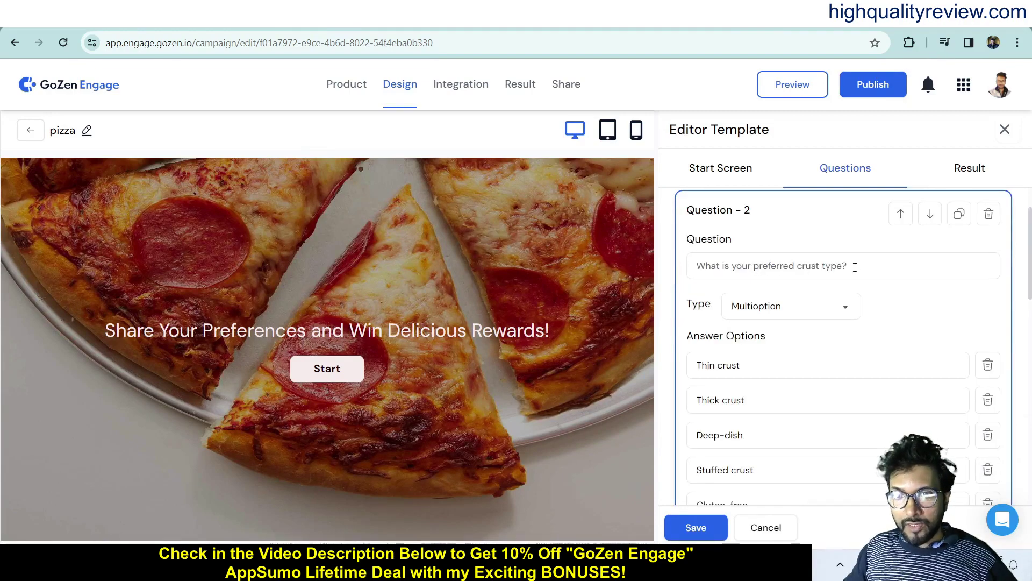
{"action": "scroll", "coordinate": [817, 362], "scroll_direction": "down", "scroll_amount": 10}
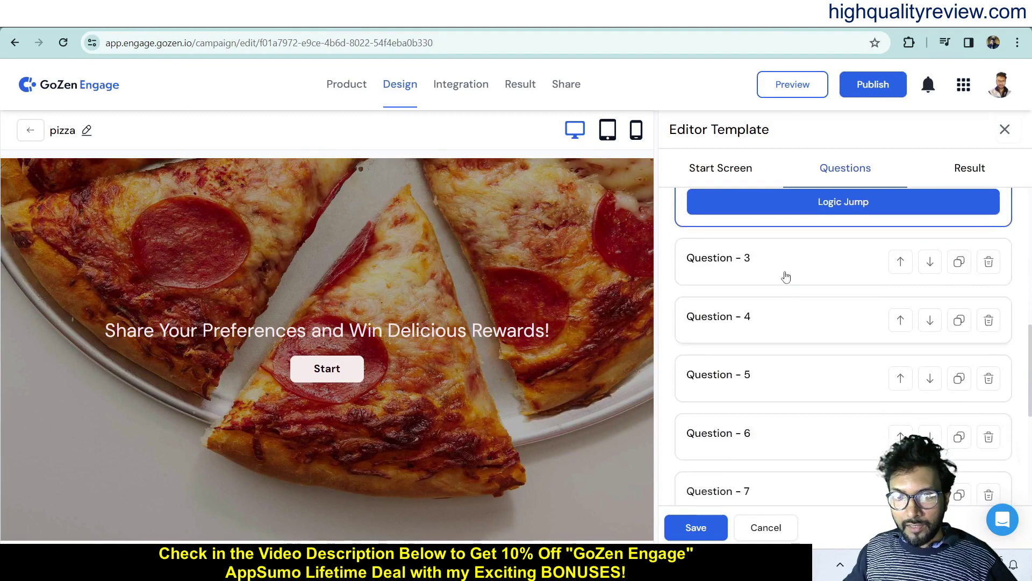
{"action": "scroll", "coordinate": [782, 333], "scroll_direction": "up", "scroll_amount": 5}
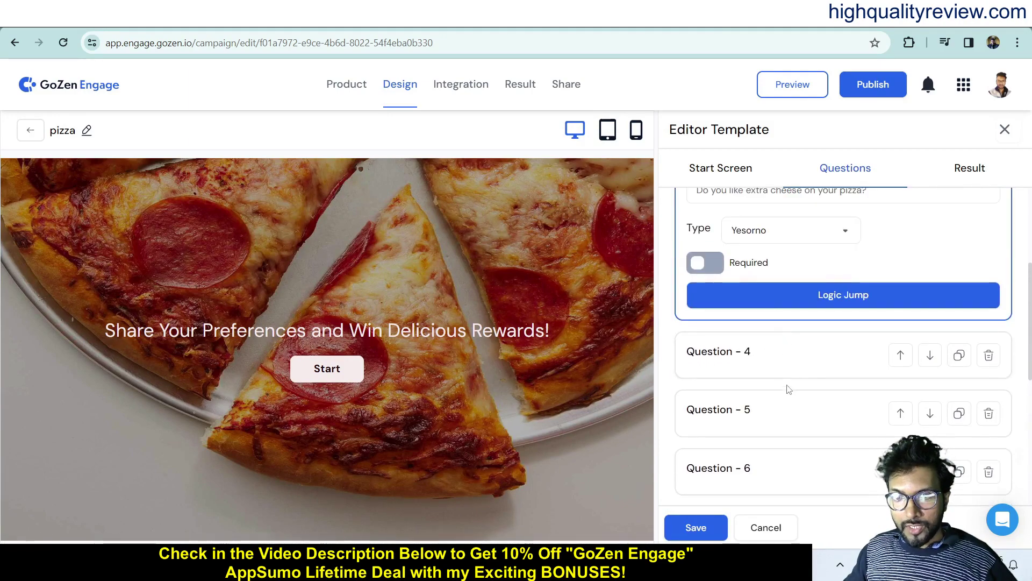
{"action": "scroll", "coordinate": [790, 417], "scroll_direction": "down", "scroll_amount": 4}
{"action": "scroll", "coordinate": [795, 415], "scroll_direction": "down", "scroll_amount": 2}
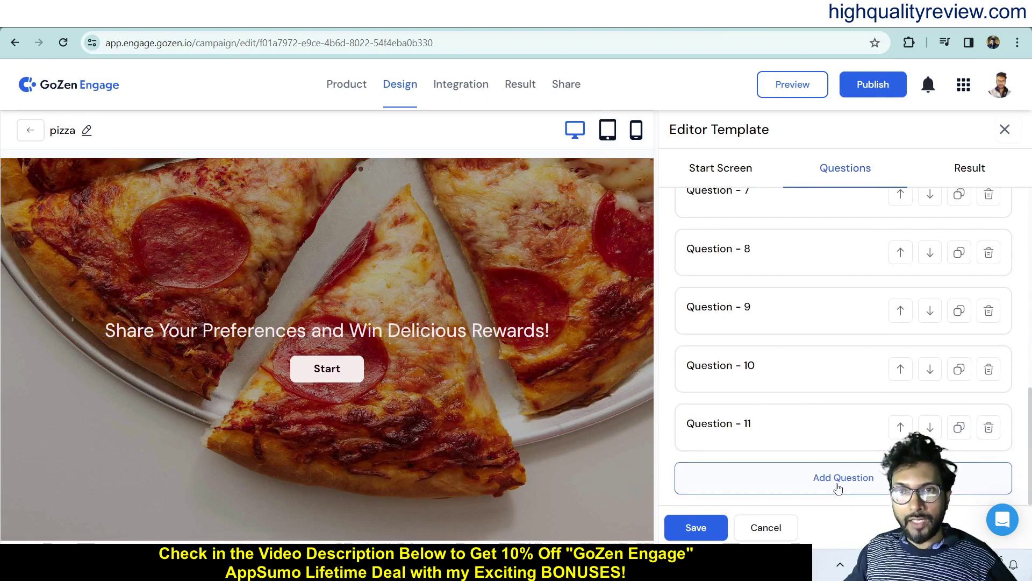
- Publish the pizza quiz and load its copied share link in a new browser tab
{"action": "left_click", "coordinate": [855, 84]}
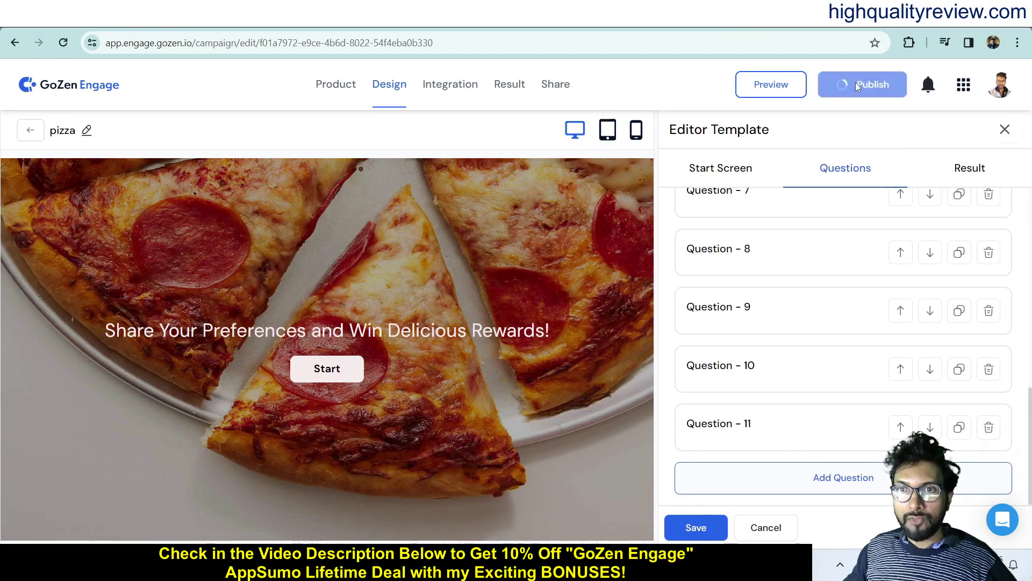
{"action": "left_click", "coordinate": [588, 339]}
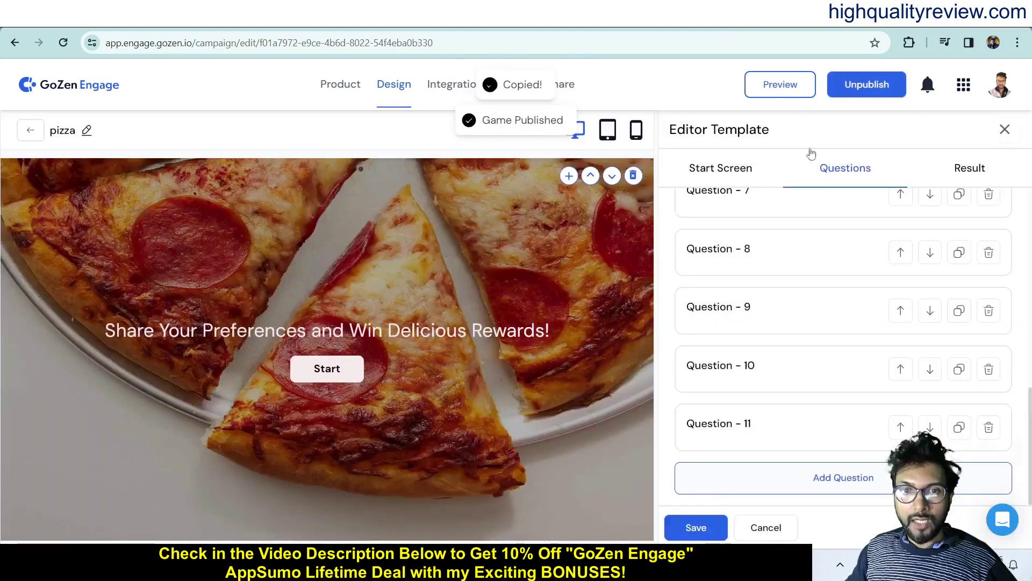
{"action": "key", "text": "ctrl+t"}
{"action": "key", "text": "ctrl+v"}
{"action": "key", "text": "Return"}
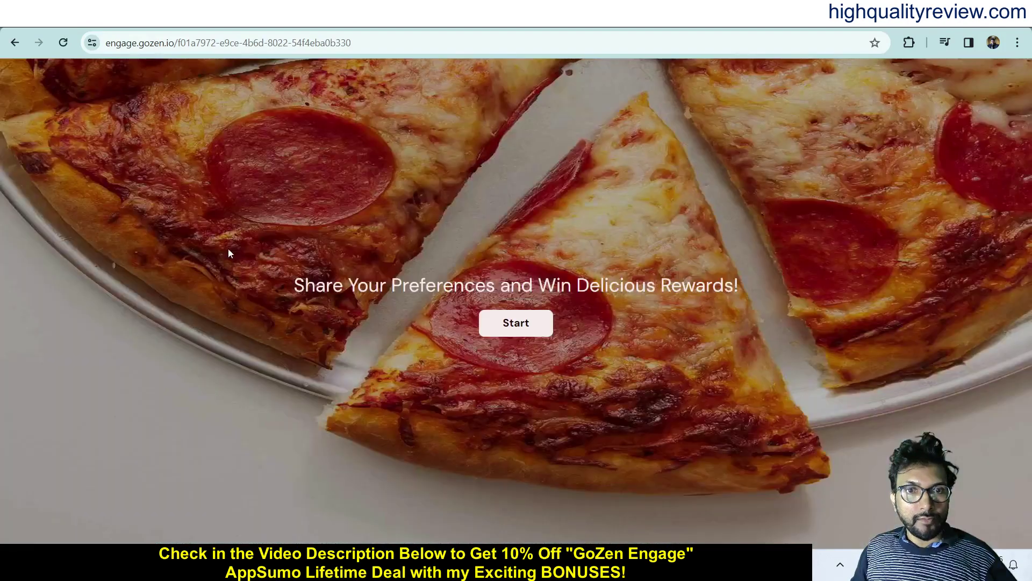
- Start the quiz and answer Olives, Thin crust, yes to cheese, and a love rating of 10
{"action": "left_click", "coordinate": [510, 324]}
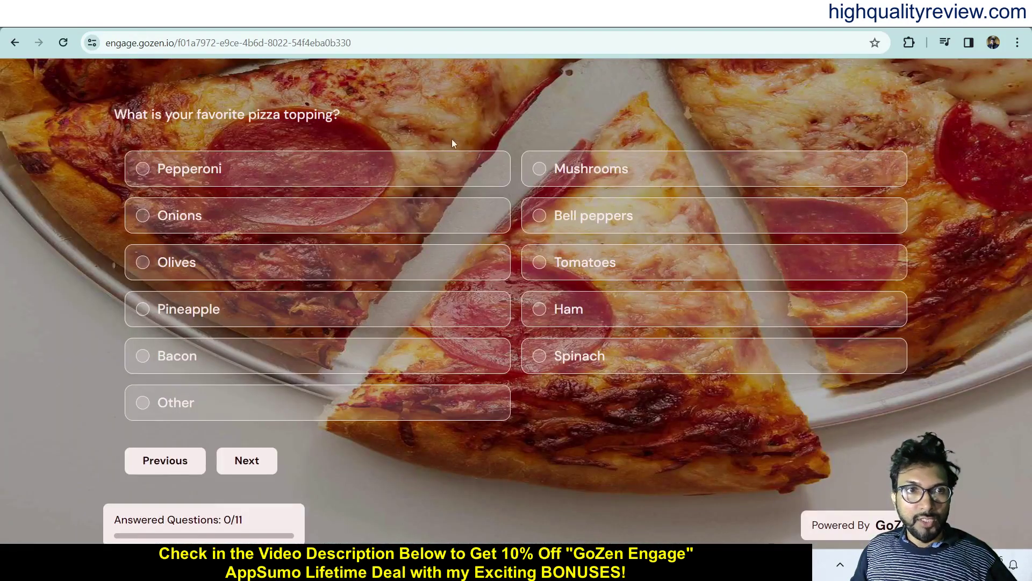
{"action": "left_click", "coordinate": [197, 263]}
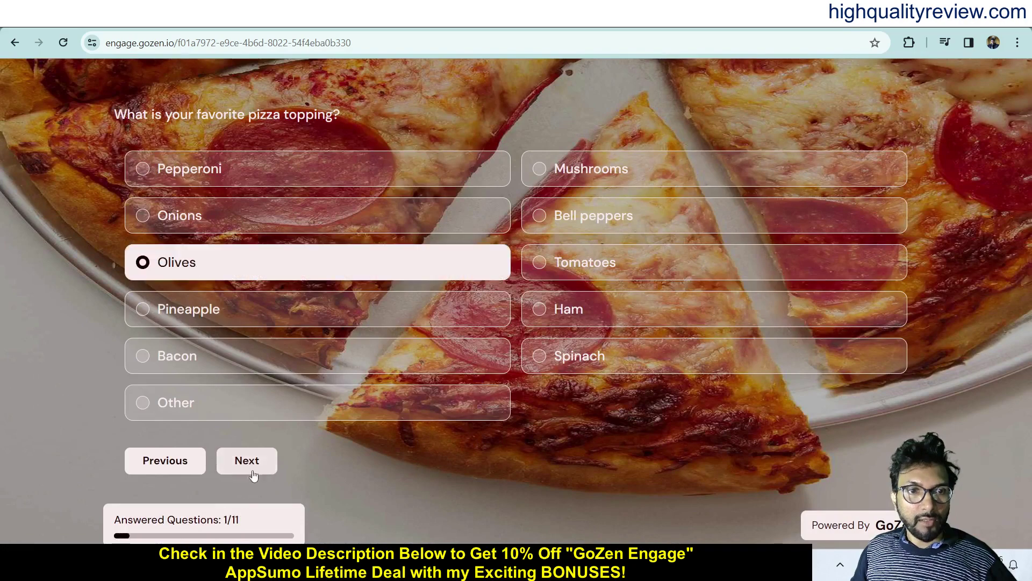
{"action": "left_click", "coordinate": [247, 461]}
{"action": "left_click", "coordinate": [217, 244]}
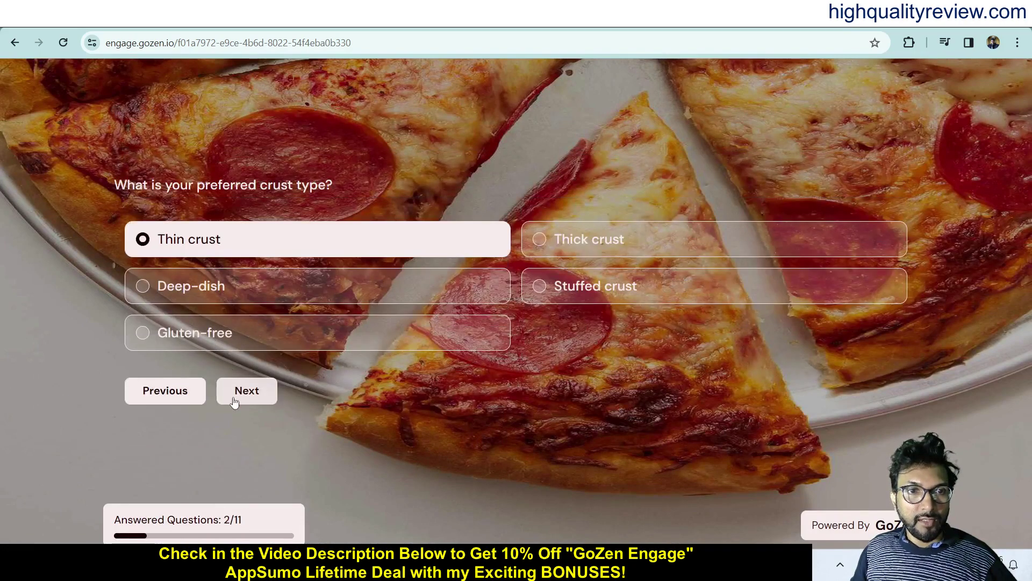
{"action": "left_click", "coordinate": [232, 400]}
{"action": "left_click", "coordinate": [287, 283]}
{"action": "left_click", "coordinate": [238, 349]}
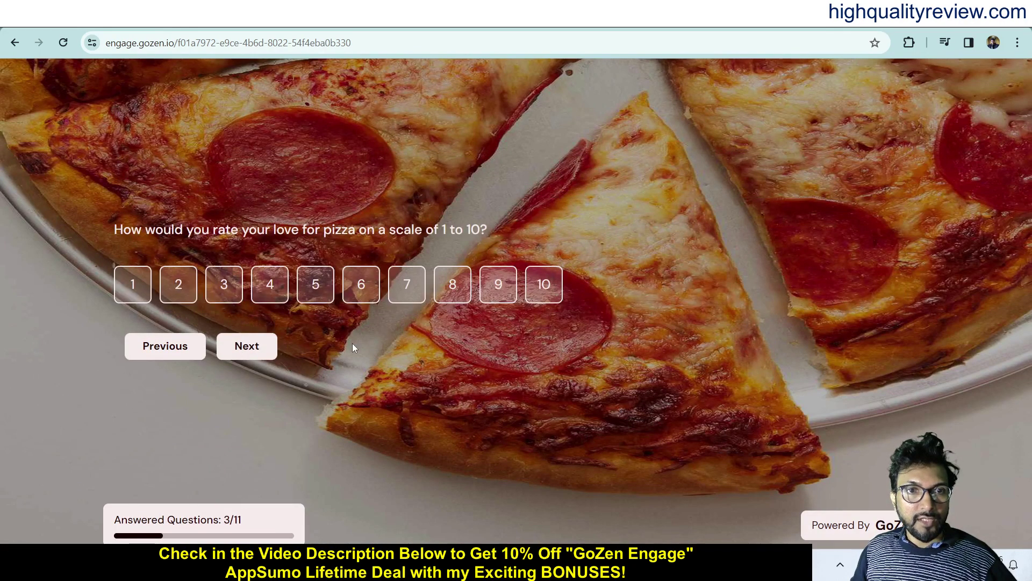
{"action": "left_click", "coordinate": [543, 284]}
{"action": "left_click", "coordinate": [250, 346]}
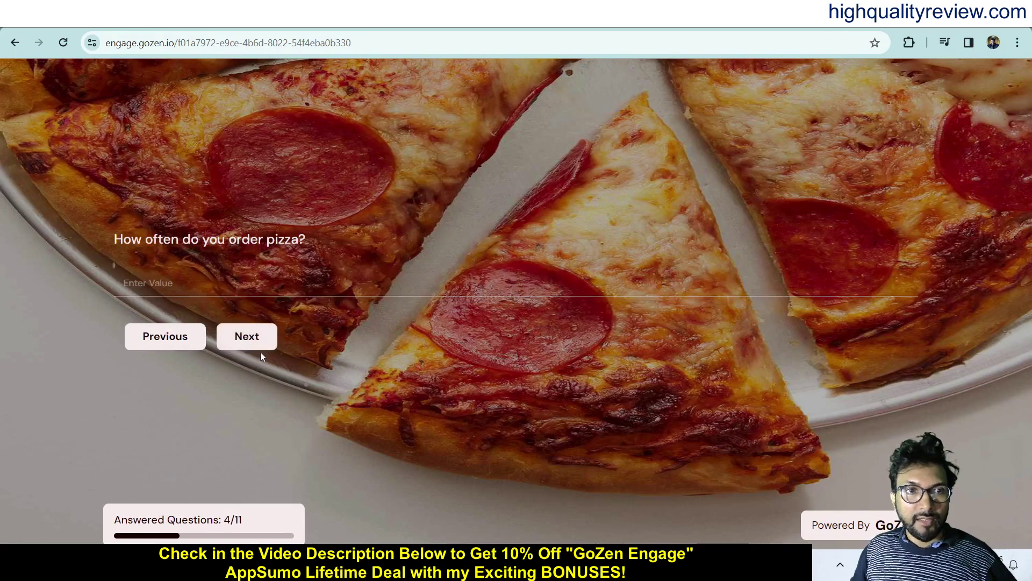
- Skip order frequency and pizza chain, then answer Water, yes to dipping sauce, and Large size
{"action": "left_click", "coordinate": [184, 282]}
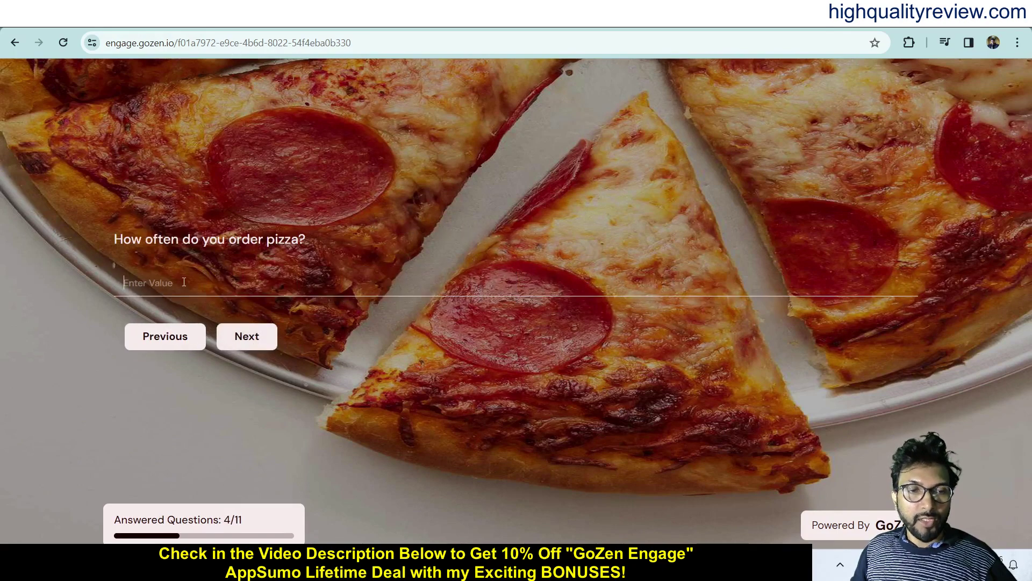
{"action": "left_click", "coordinate": [254, 346]}
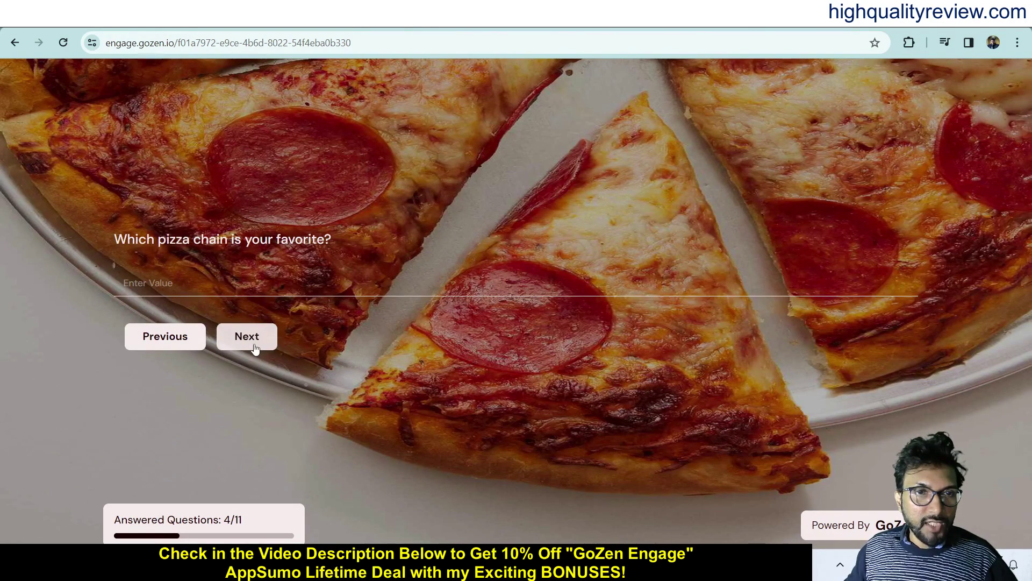
{"action": "left_click", "coordinate": [255, 347]}
{"action": "left_click", "coordinate": [185, 309]}
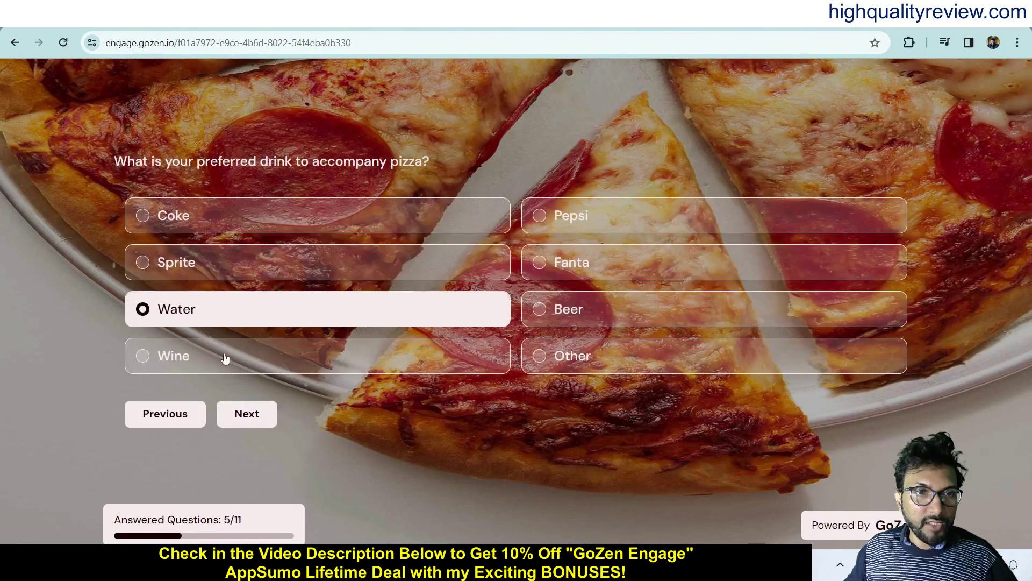
{"action": "left_click", "coordinate": [251, 424]}
{"action": "left_click", "coordinate": [241, 297]}
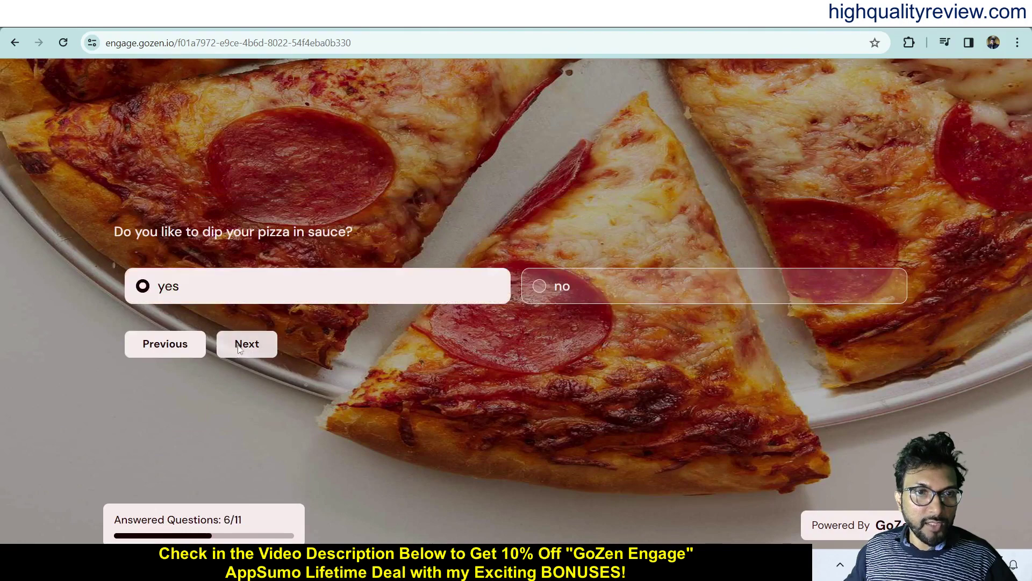
{"action": "left_click", "coordinate": [245, 351]}
{"action": "left_click", "coordinate": [233, 313]}
{"action": "left_click", "coordinate": [246, 371]}
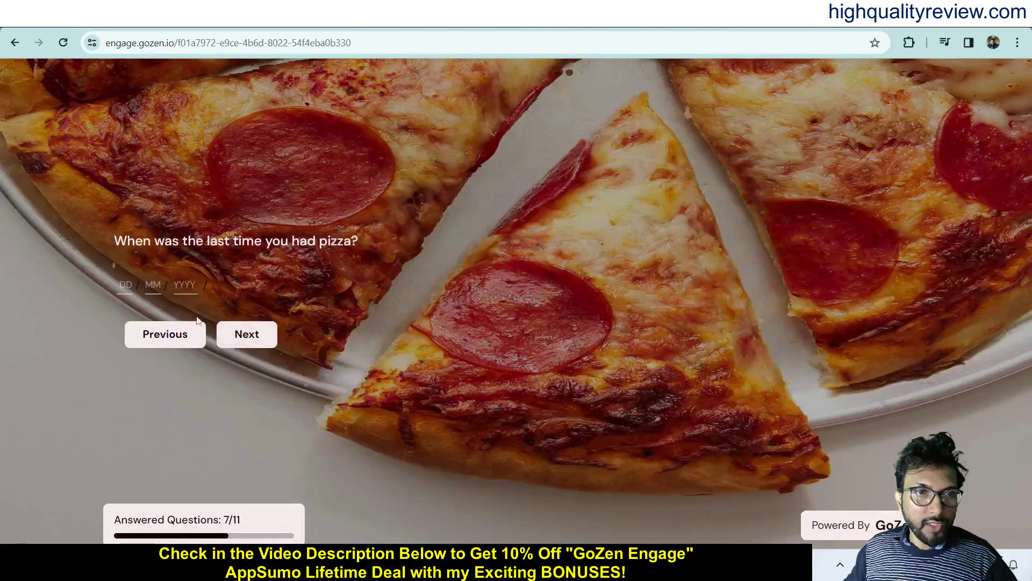
- Enter an email address and submit to finish the quiz
{"action": "left_click", "coordinate": [250, 344]}
{"action": "left_click", "coordinate": [249, 345]}
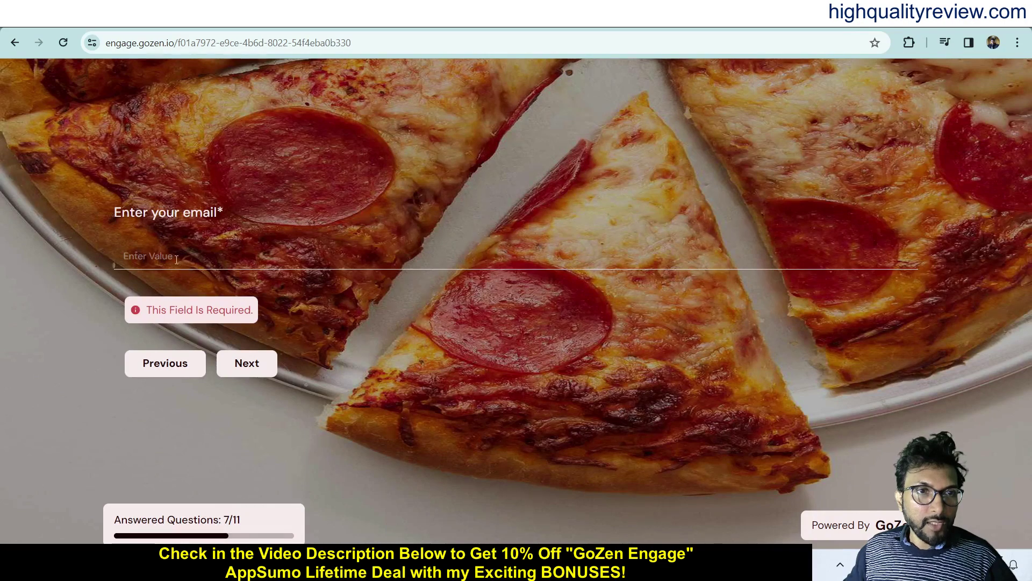
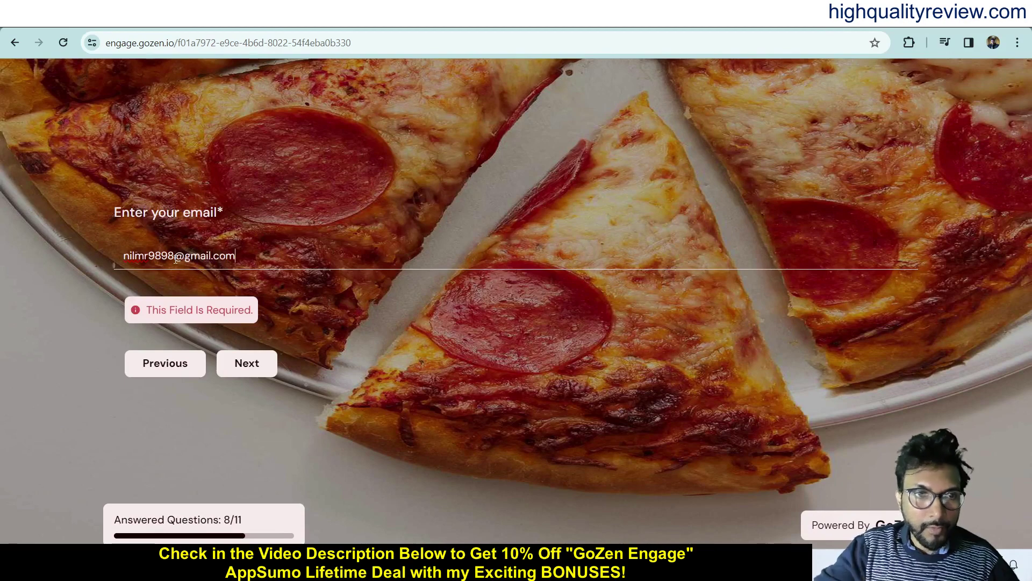
{"action": "key", "text": "Return"}
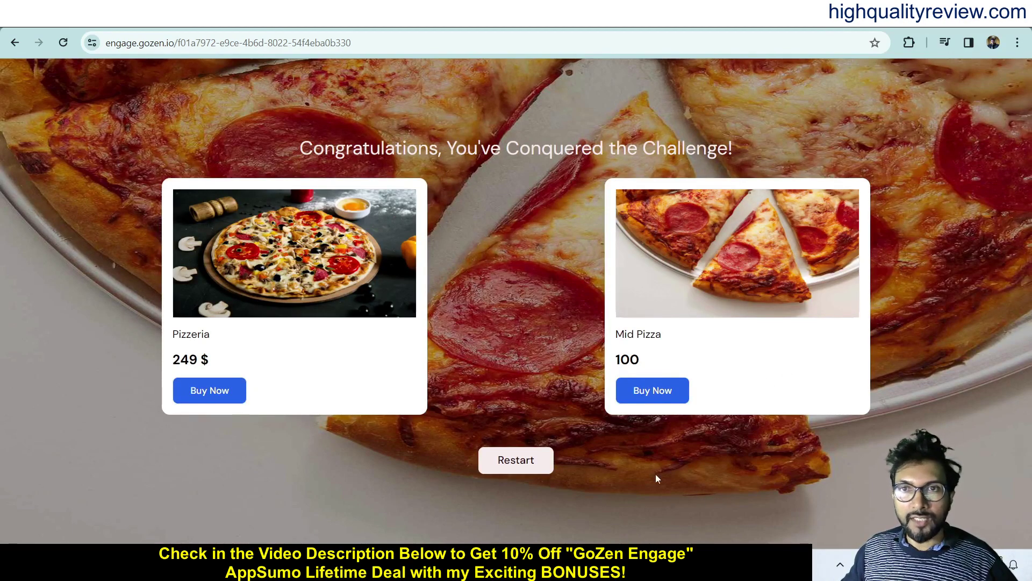
- Close the live quiz tab and return from the editor to the dashboard
{"action": "key", "text": "ctrl+w"}
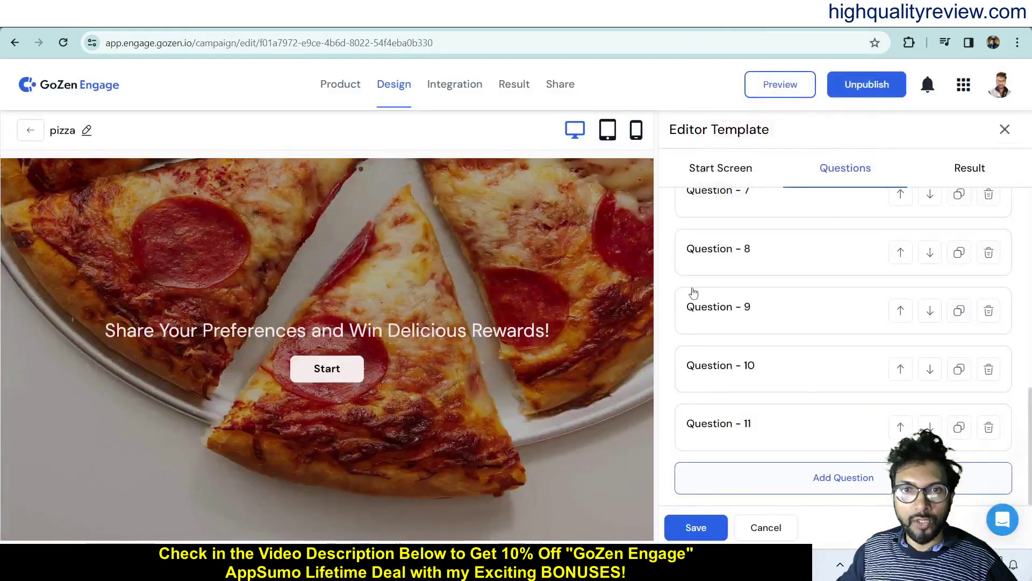
{"action": "left_click", "coordinate": [338, 88]}
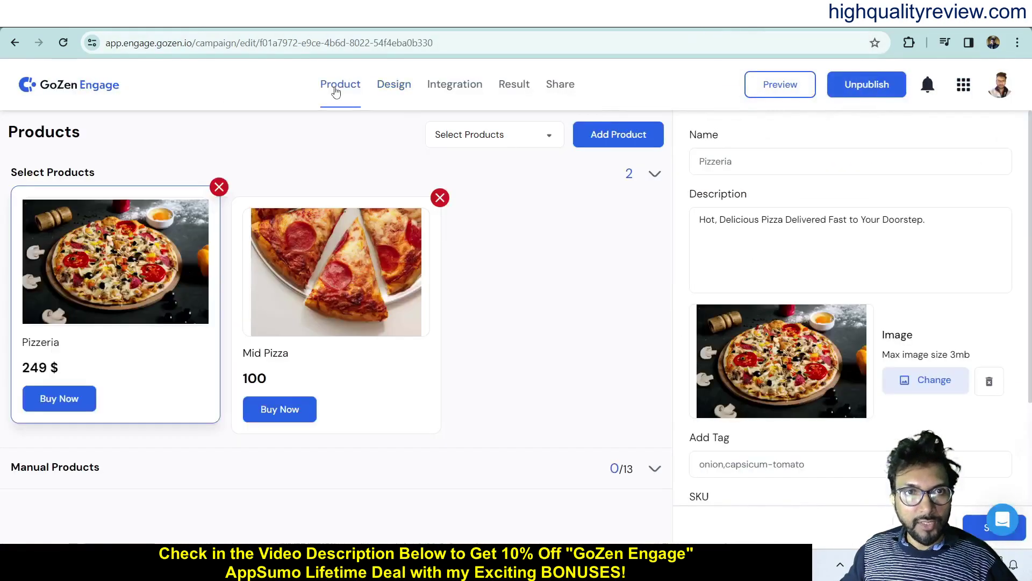
{"action": "left_click", "coordinate": [65, 87]}
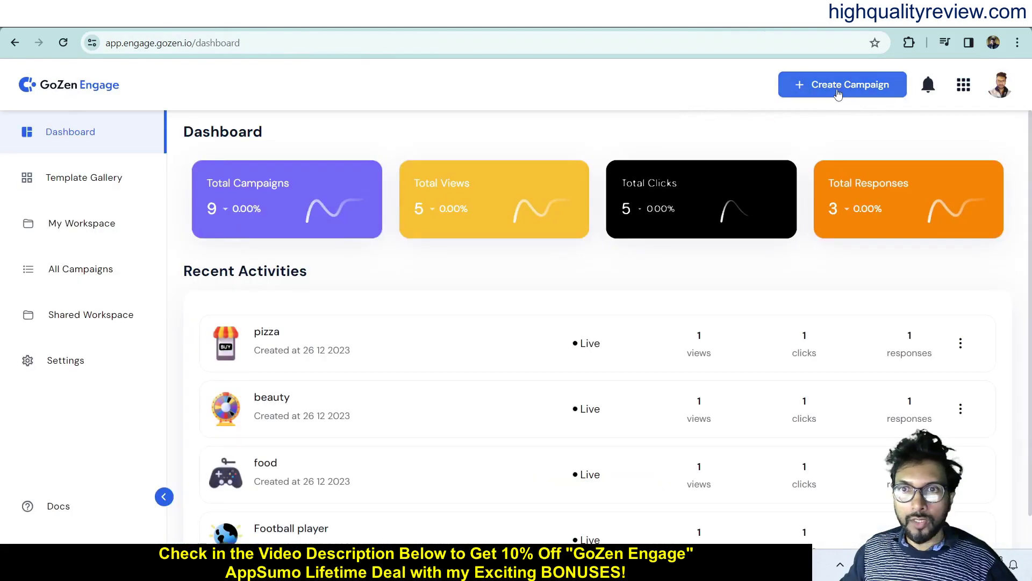
- Start a new campaign, dismiss the AI creation window, and browse the Poll templates
{"action": "left_click", "coordinate": [836, 89]}
{"action": "left_click", "coordinate": [741, 220]}
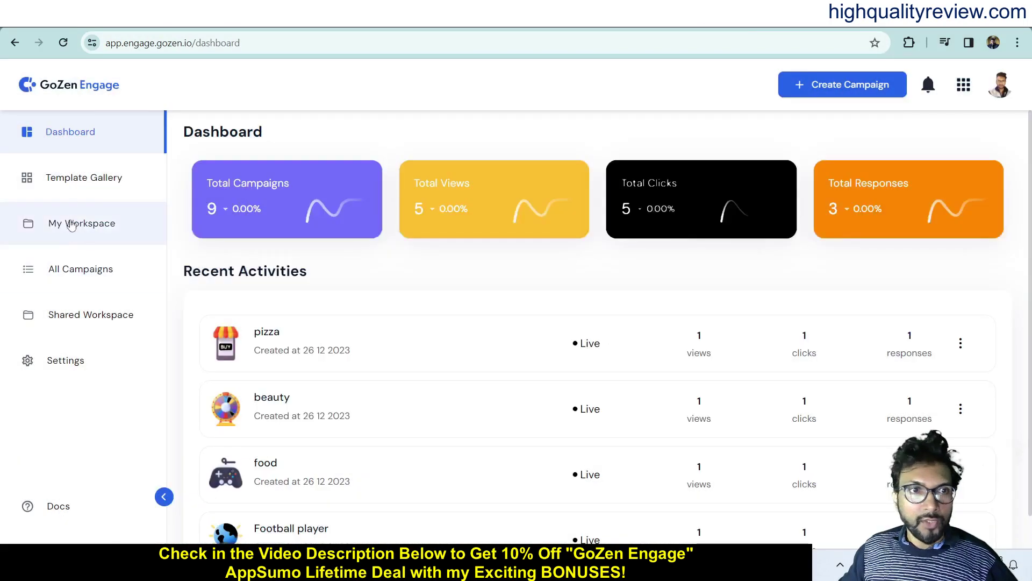
{"action": "left_click", "coordinate": [81, 177]}
{"action": "left_click", "coordinate": [717, 231]}
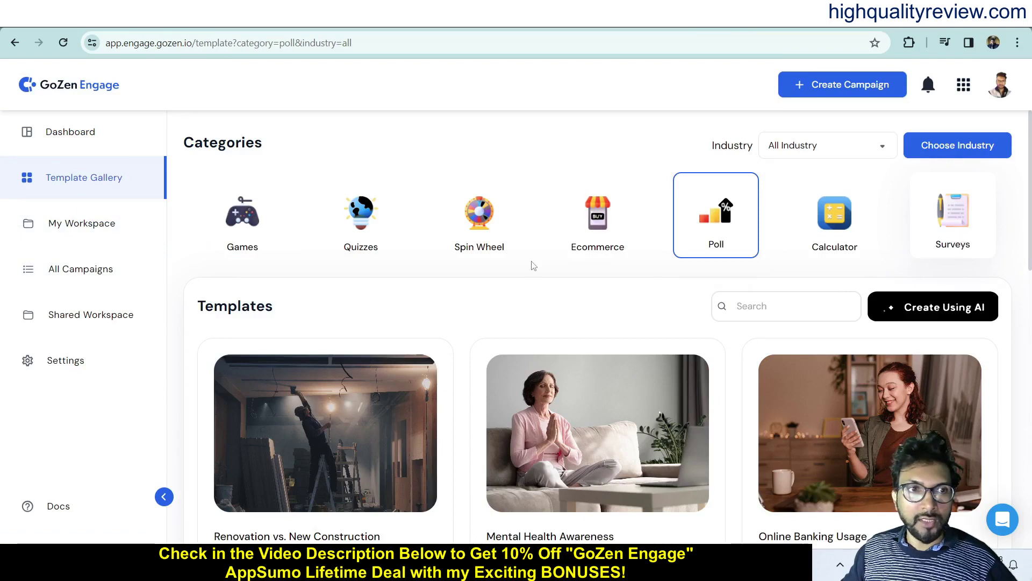
- Confirm pizza is Live in My Workspace's campaign list, then view All Campaigns
{"action": "left_click", "coordinate": [74, 224]}
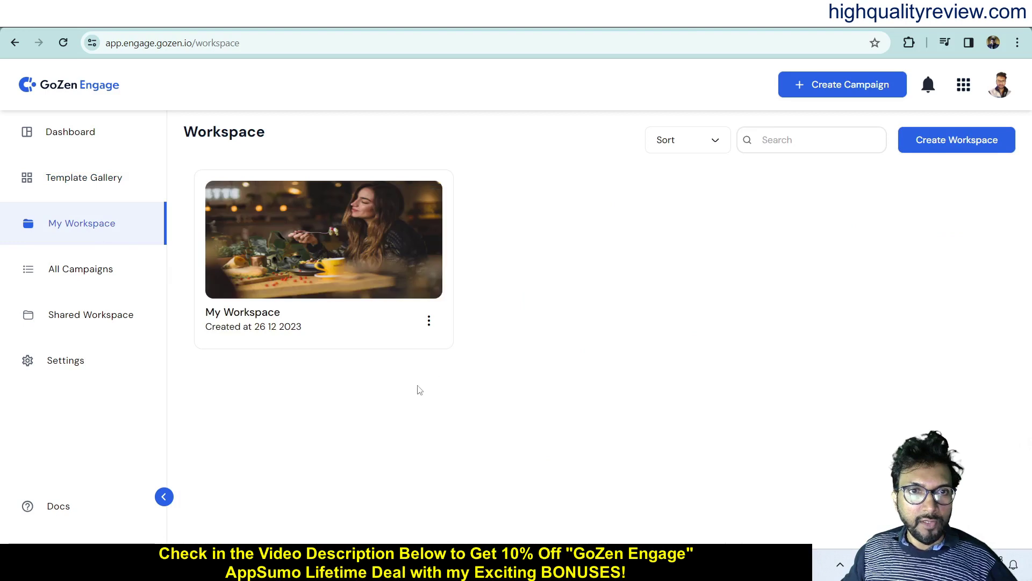
{"action": "left_click", "coordinate": [308, 233]}
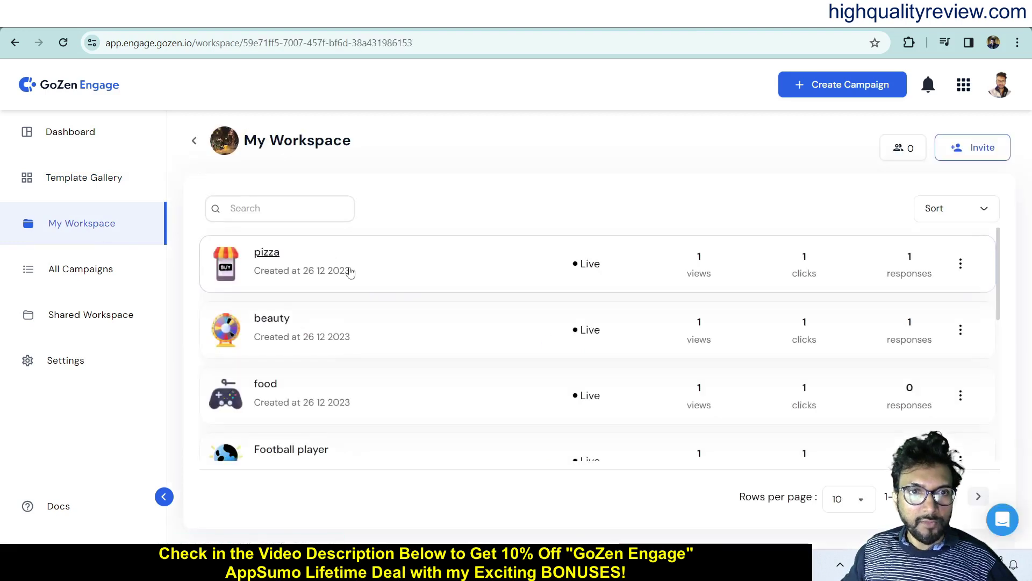
{"action": "scroll", "coordinate": [495, 337], "scroll_direction": "down", "scroll_amount": 3}
{"action": "scroll", "coordinate": [495, 338], "scroll_direction": "up", "scroll_amount": 3}
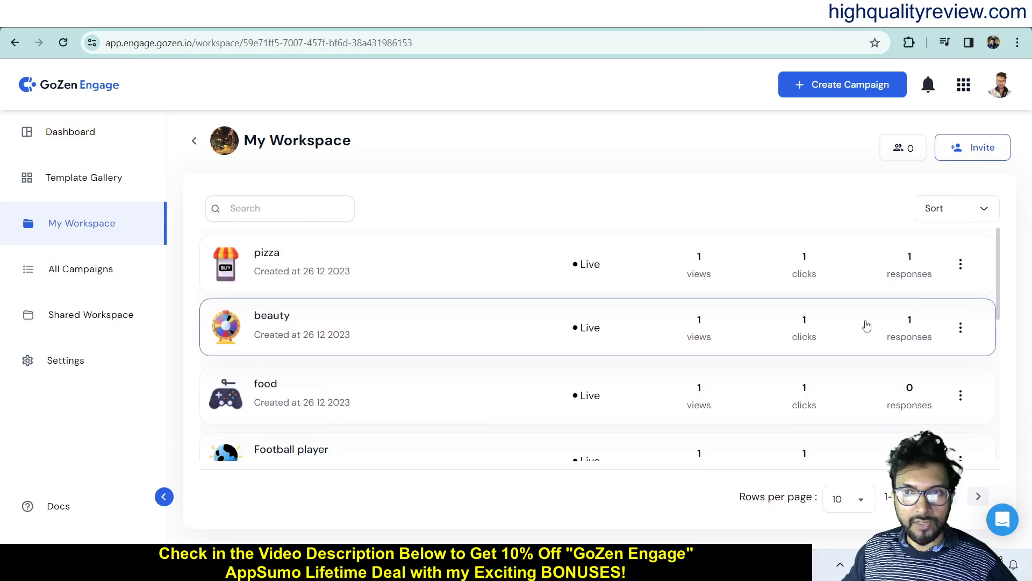
{"action": "left_click", "coordinate": [960, 263]}
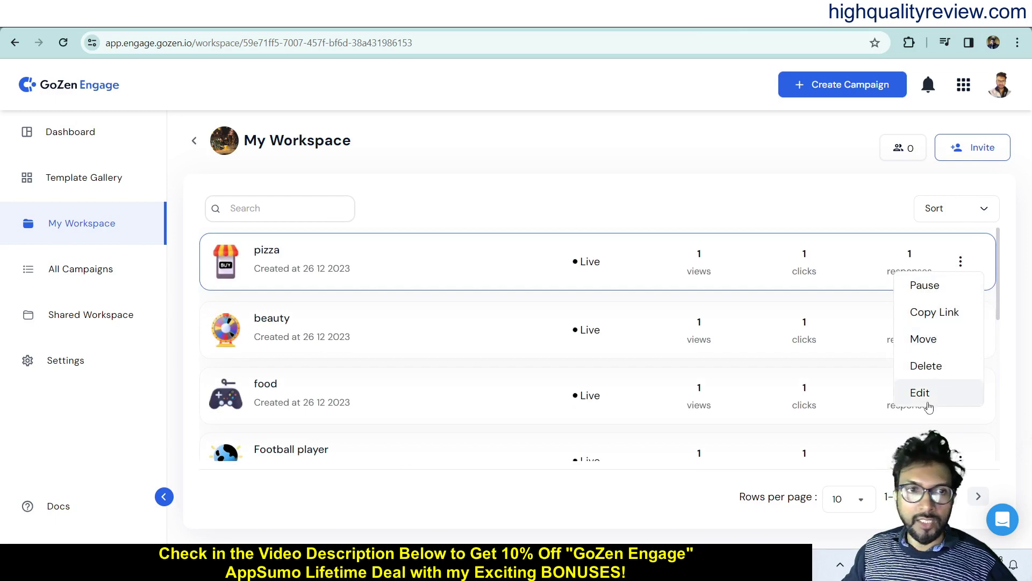
{"action": "left_click", "coordinate": [73, 271]}
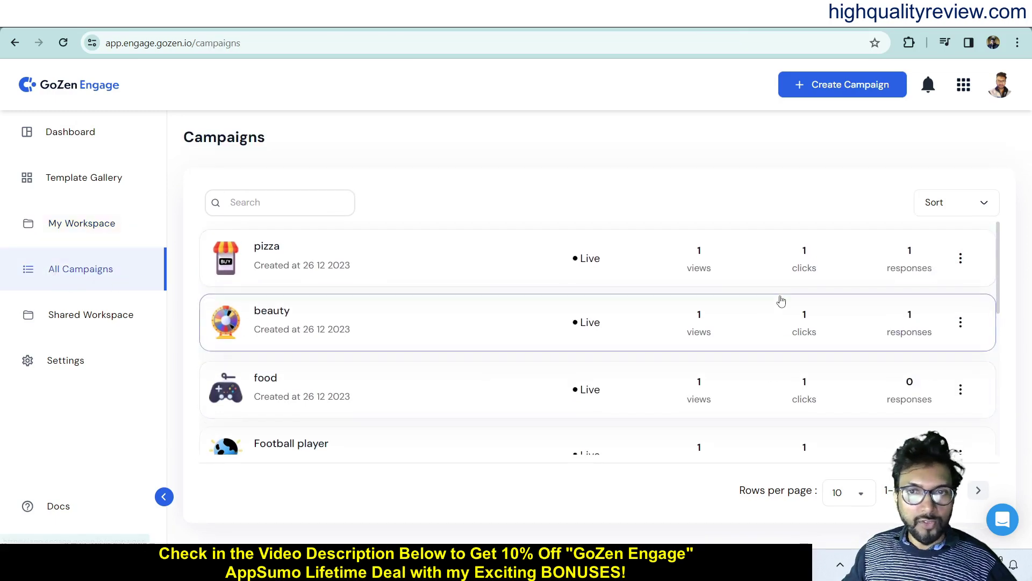